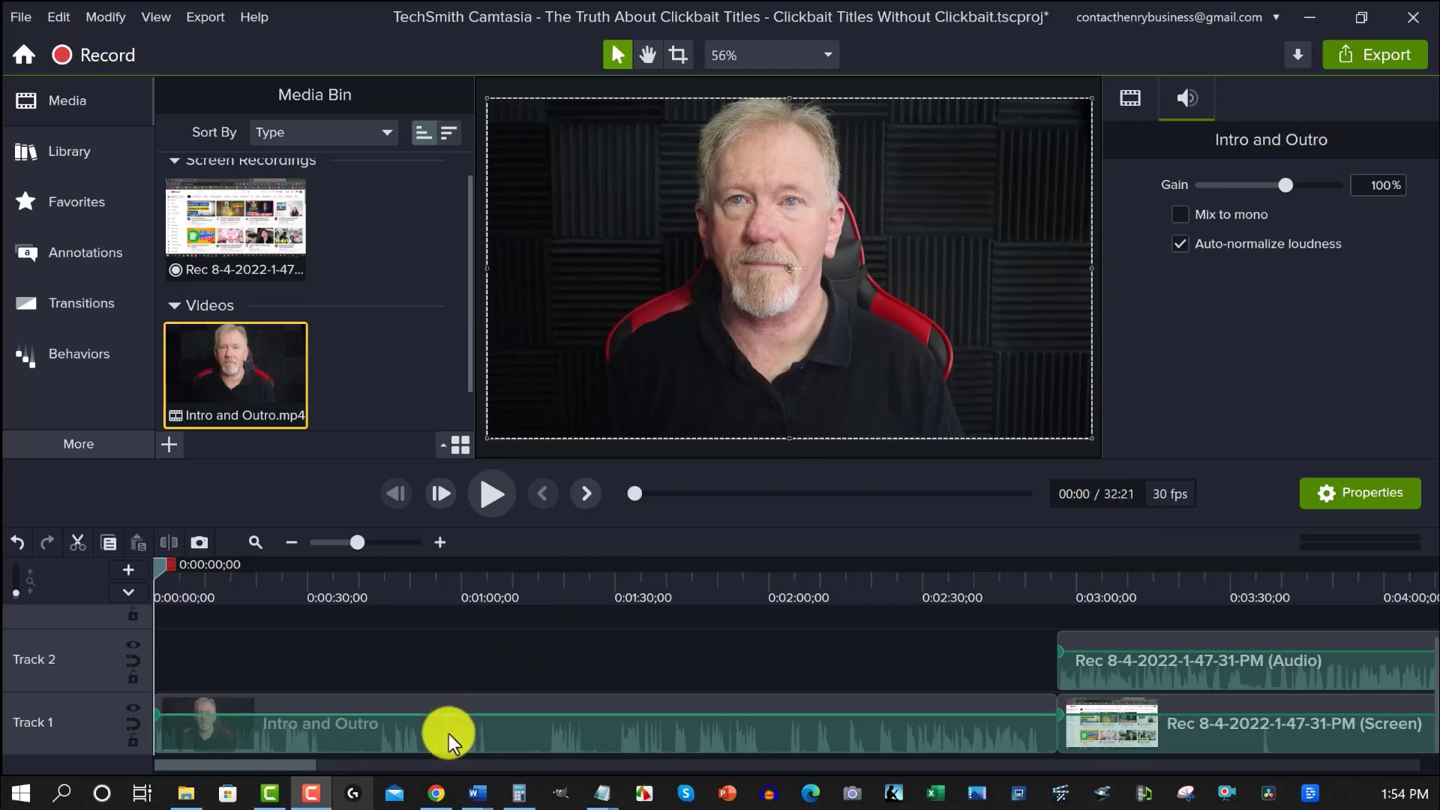
- Zoom the timeline out to see the full extent of the intro/outro and screen recording clips
{"action": "mouse_move", "coordinate": [448, 737]}
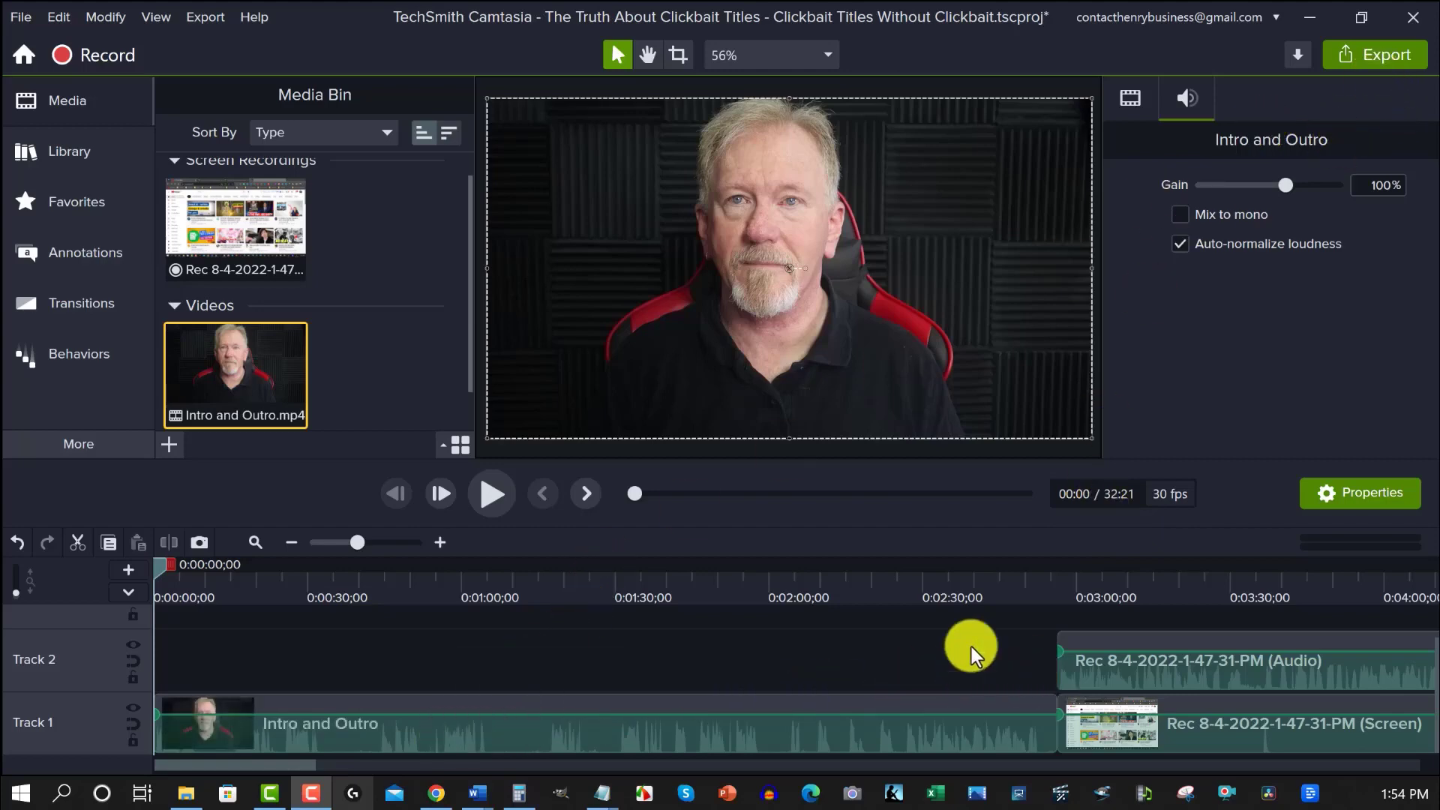
{"action": "left_click", "coordinate": [315, 544]}
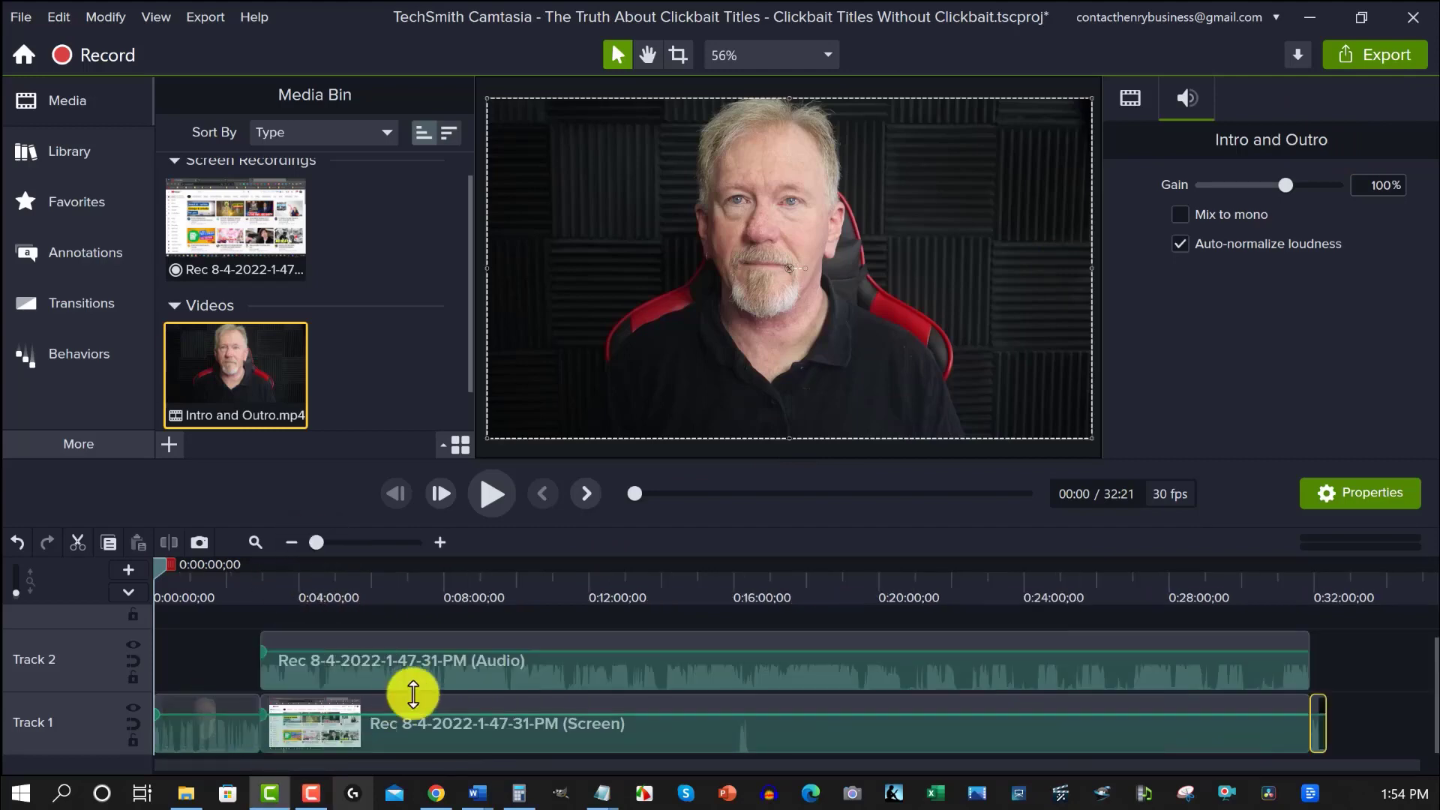
{"action": "mouse_move", "coordinate": [504, 689]}
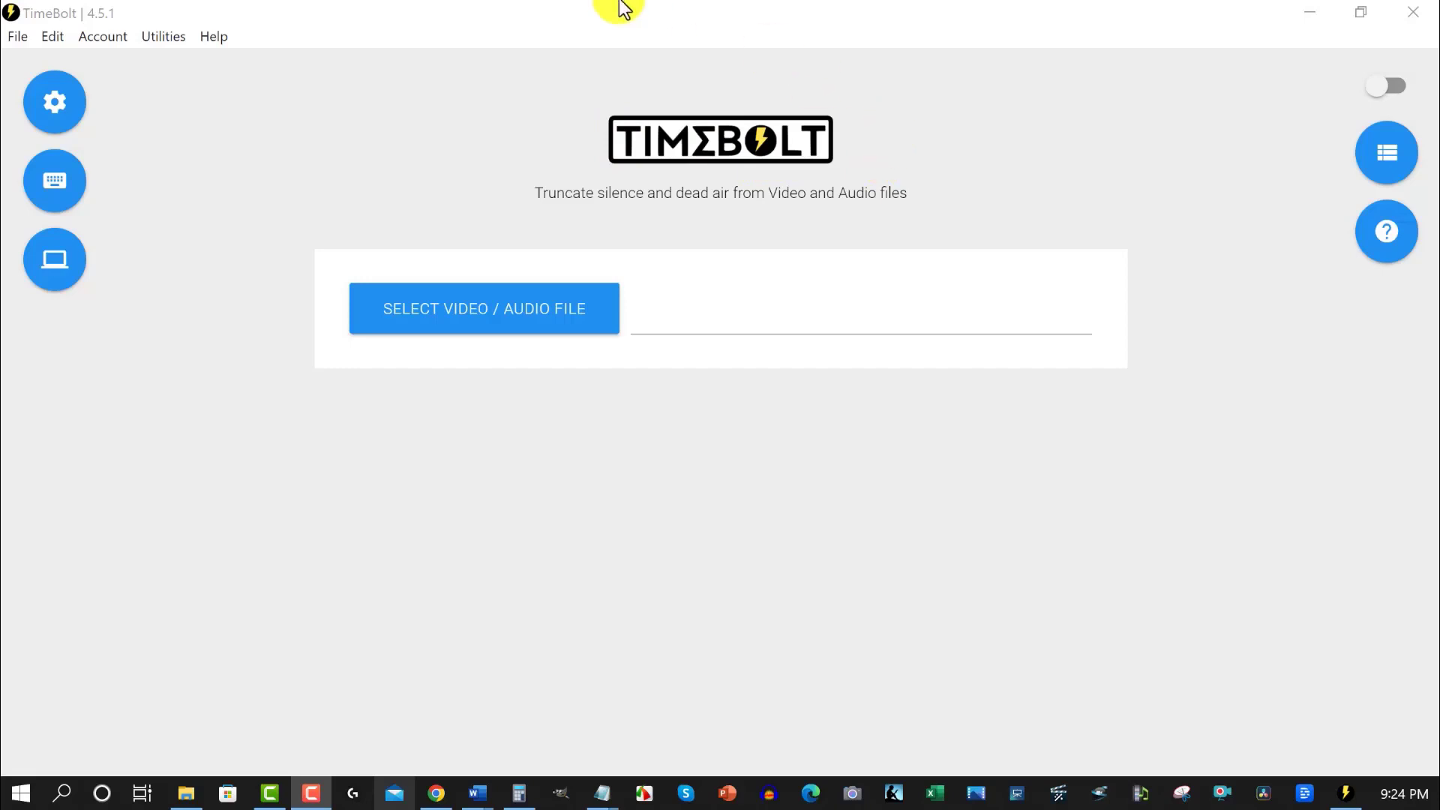
- In TimeBolt, load the video "The Truth About Clickbait Titles - Clickbait Titles Without Clickbait" for silence detection
{"action": "left_click", "coordinate": [477, 313]}
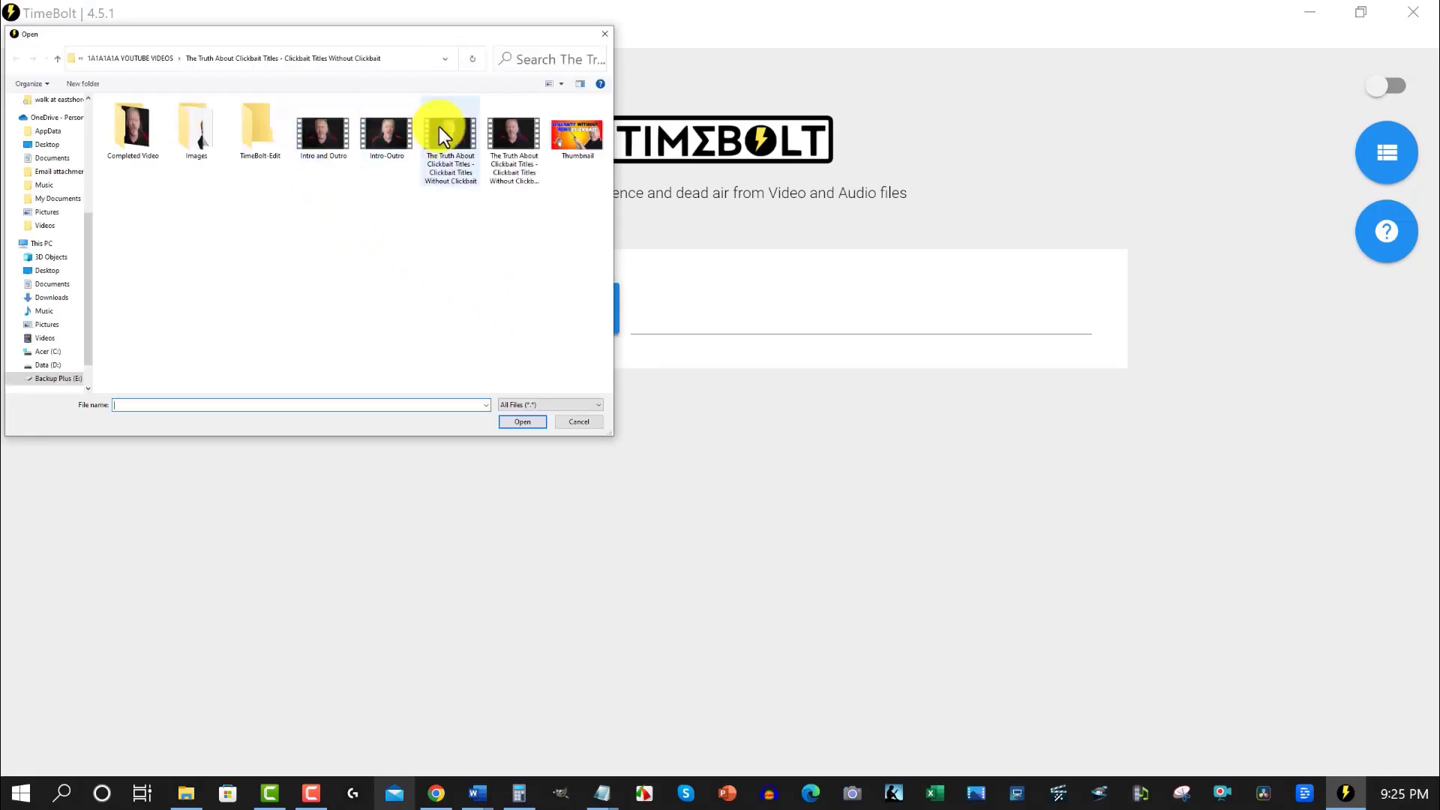
{"action": "double_click", "coordinate": [438, 132]}
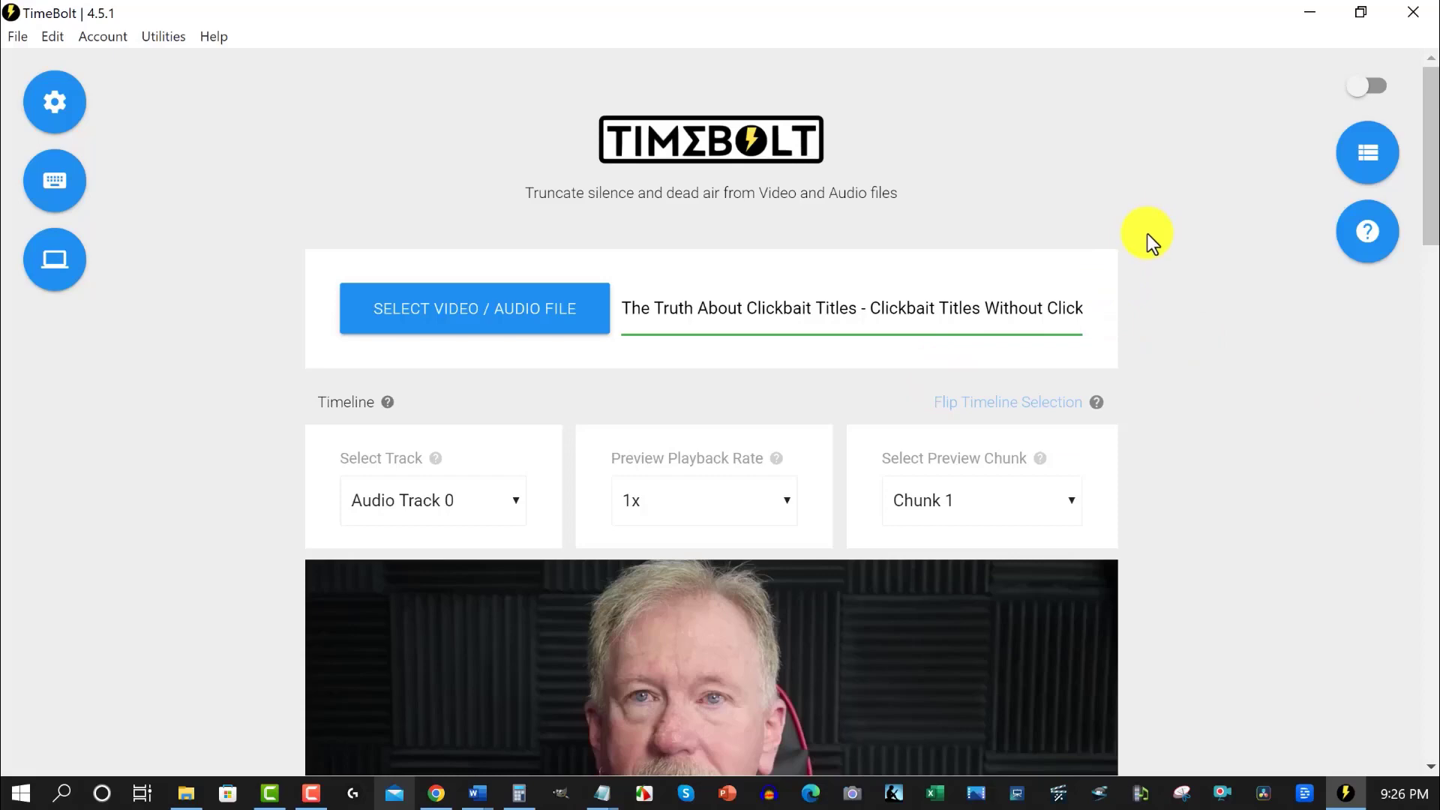
- Examine the detected silence segments, silence detection settings, rendering enhancements, output options and additional export formats
{"action": "scroll", "coordinate": [1148, 235], "scroll_direction": "down", "scroll_amount": 7}
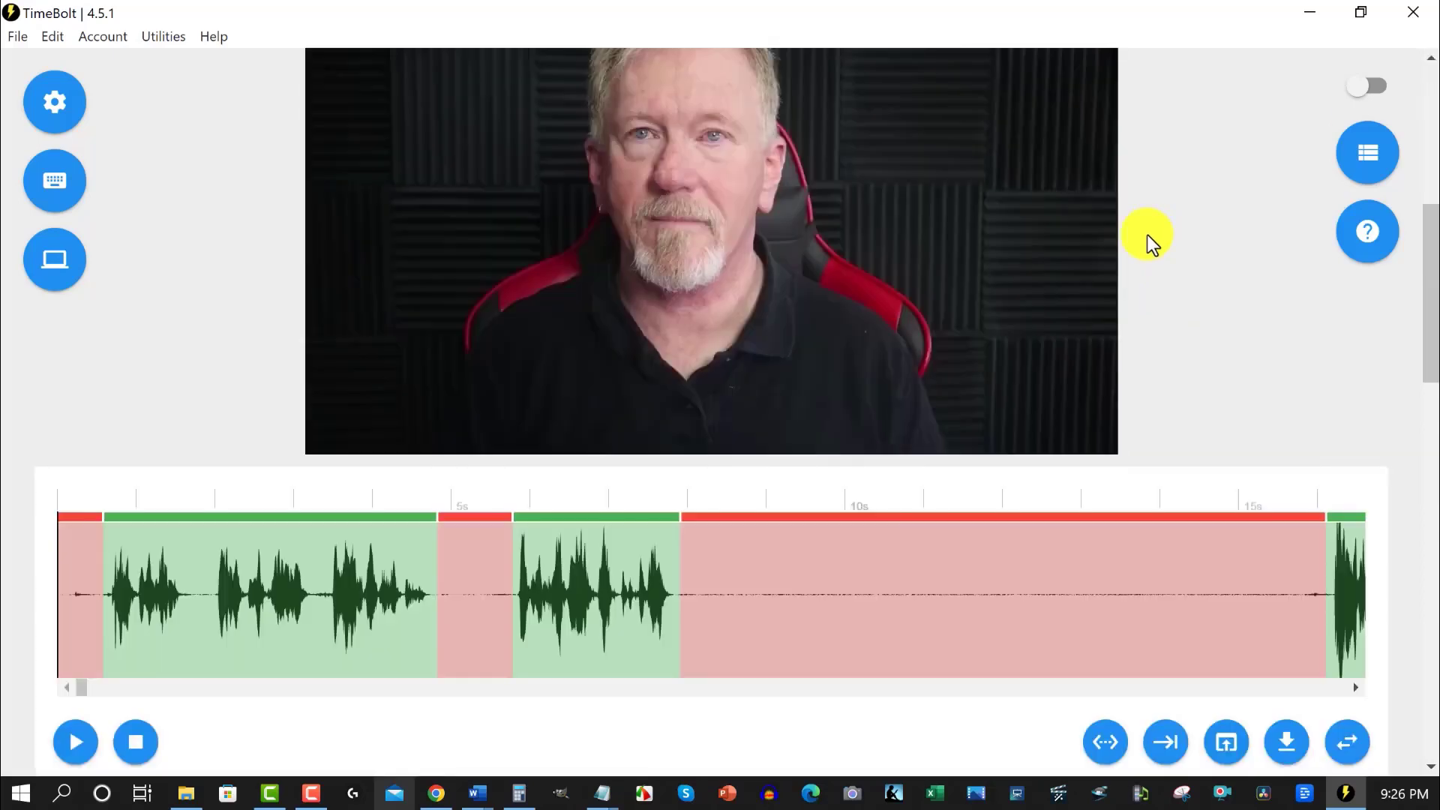
{"action": "scroll", "coordinate": [1148, 235], "scroll_direction": "down", "scroll_amount": 2}
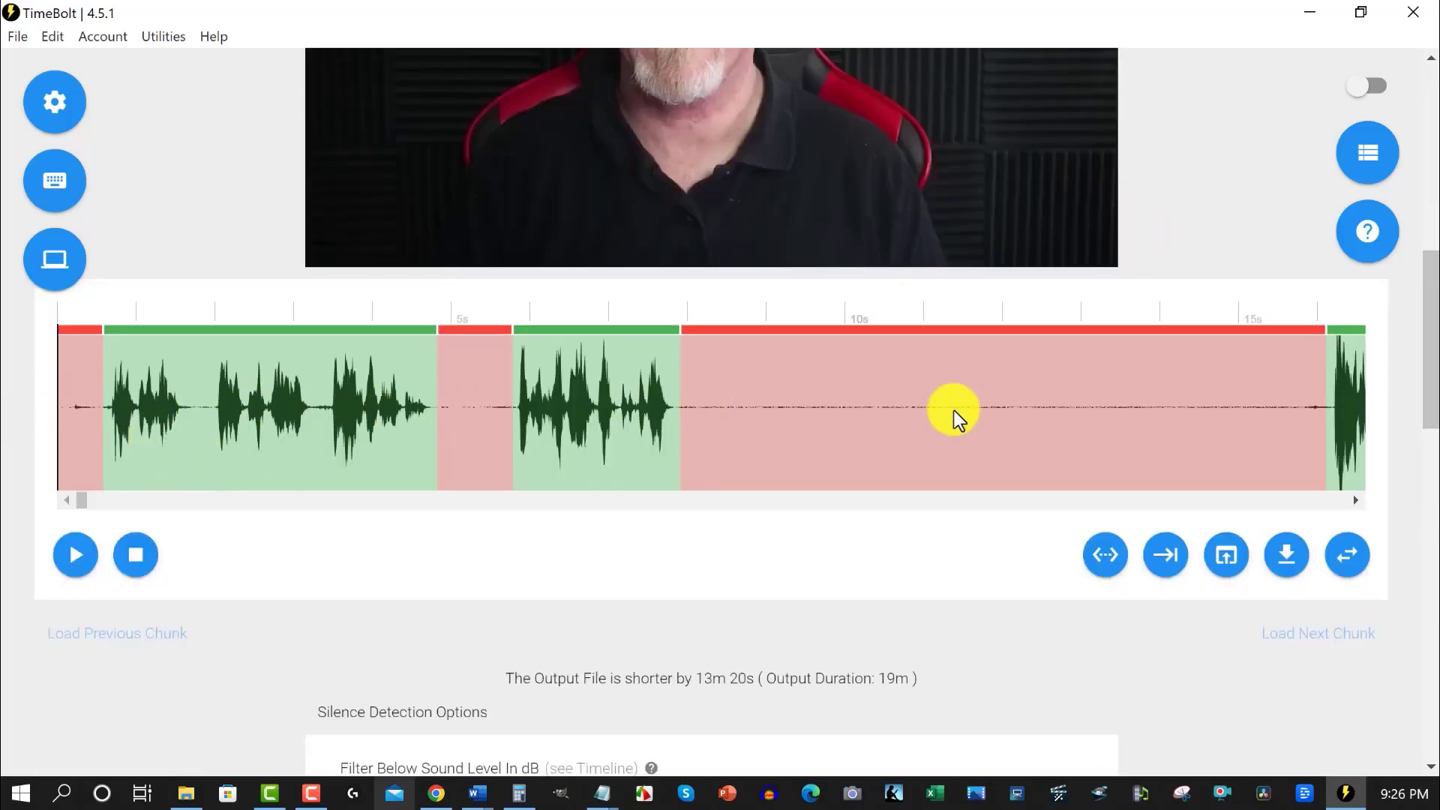
{"action": "mouse_move", "coordinate": [84, 505]}
{"action": "left_mouse_down"}
{"action": "mouse_move", "coordinate": [132, 503]}
{"action": "mouse_move", "coordinate": [65, 510]}
{"action": "left_mouse_up"}
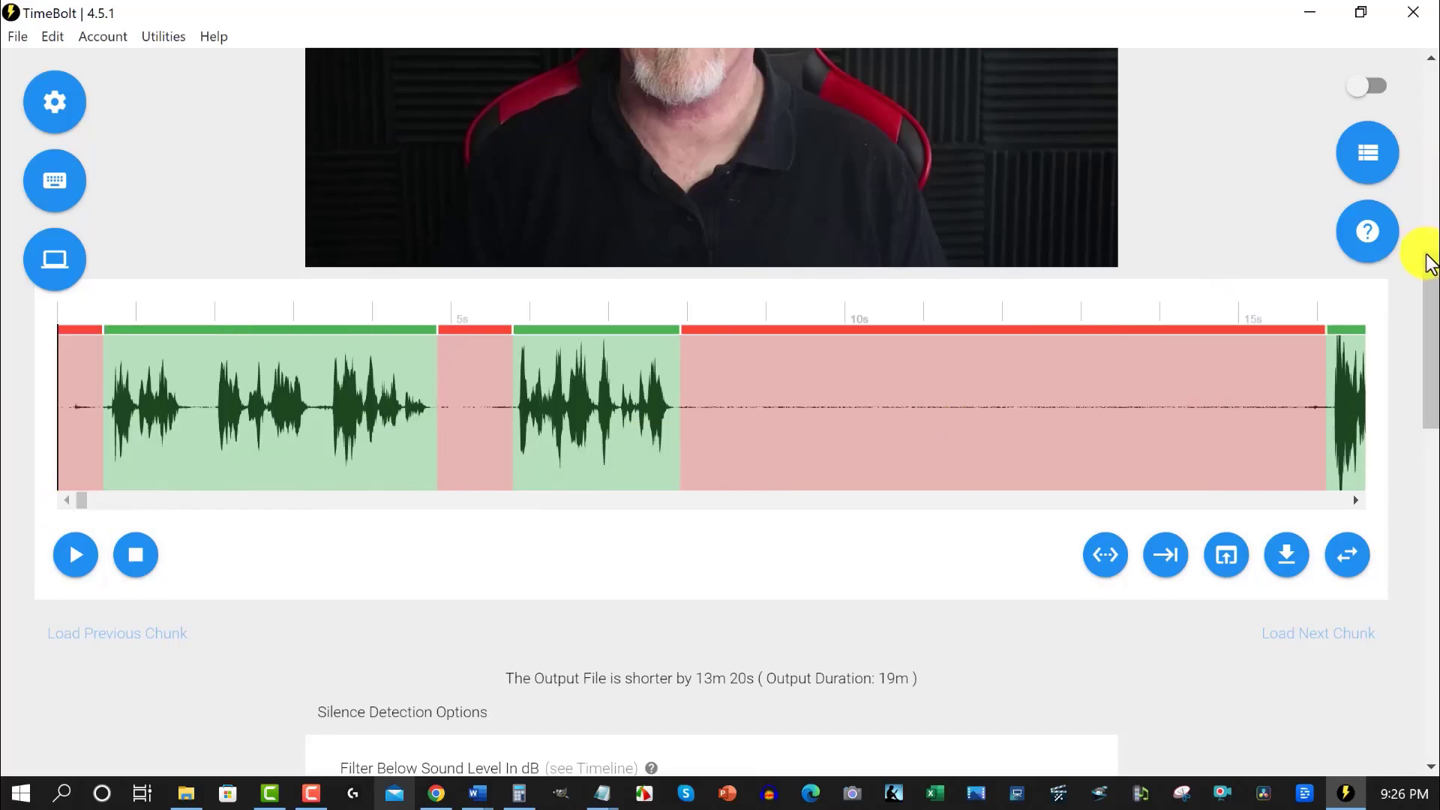
{"action": "left_click_drag", "start_coordinate": [1431, 273], "coordinate": [1432, 416]}
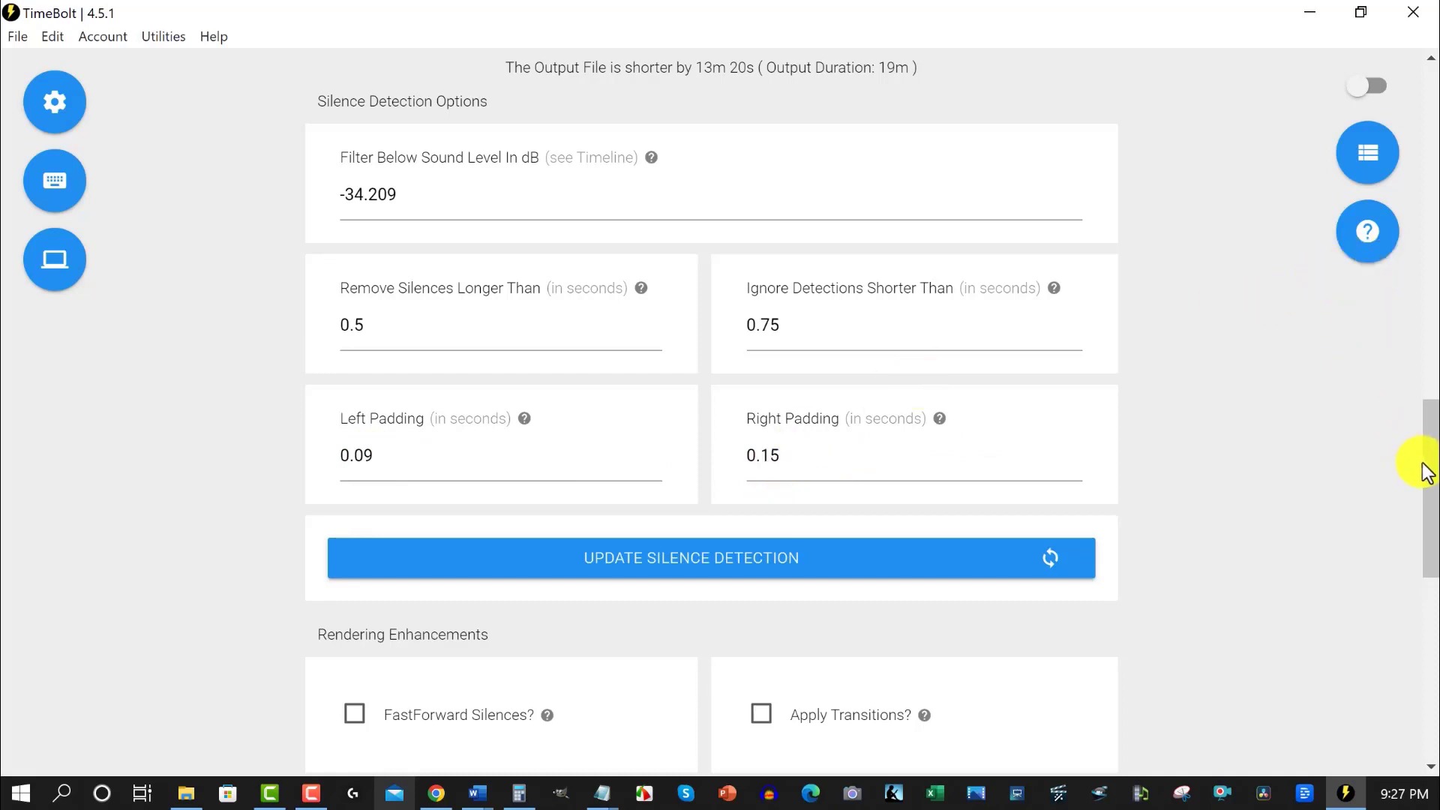
{"action": "left_click_drag", "start_coordinate": [1432, 484], "coordinate": [1417, 321]}
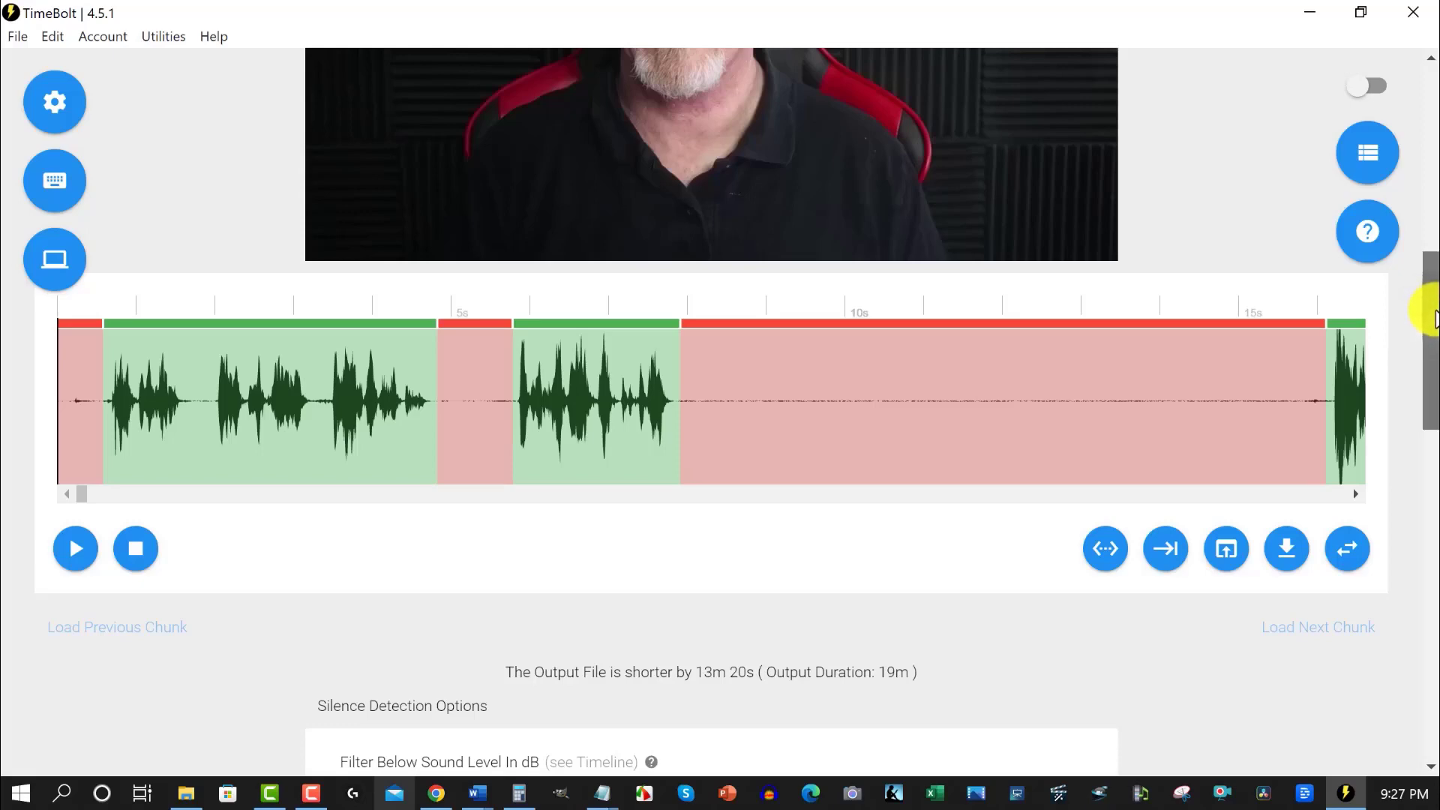
{"action": "left_click_drag", "start_coordinate": [1434, 316], "coordinate": [1435, 328]}
{"action": "left_click_drag", "start_coordinate": [1434, 353], "coordinate": [1434, 489]}
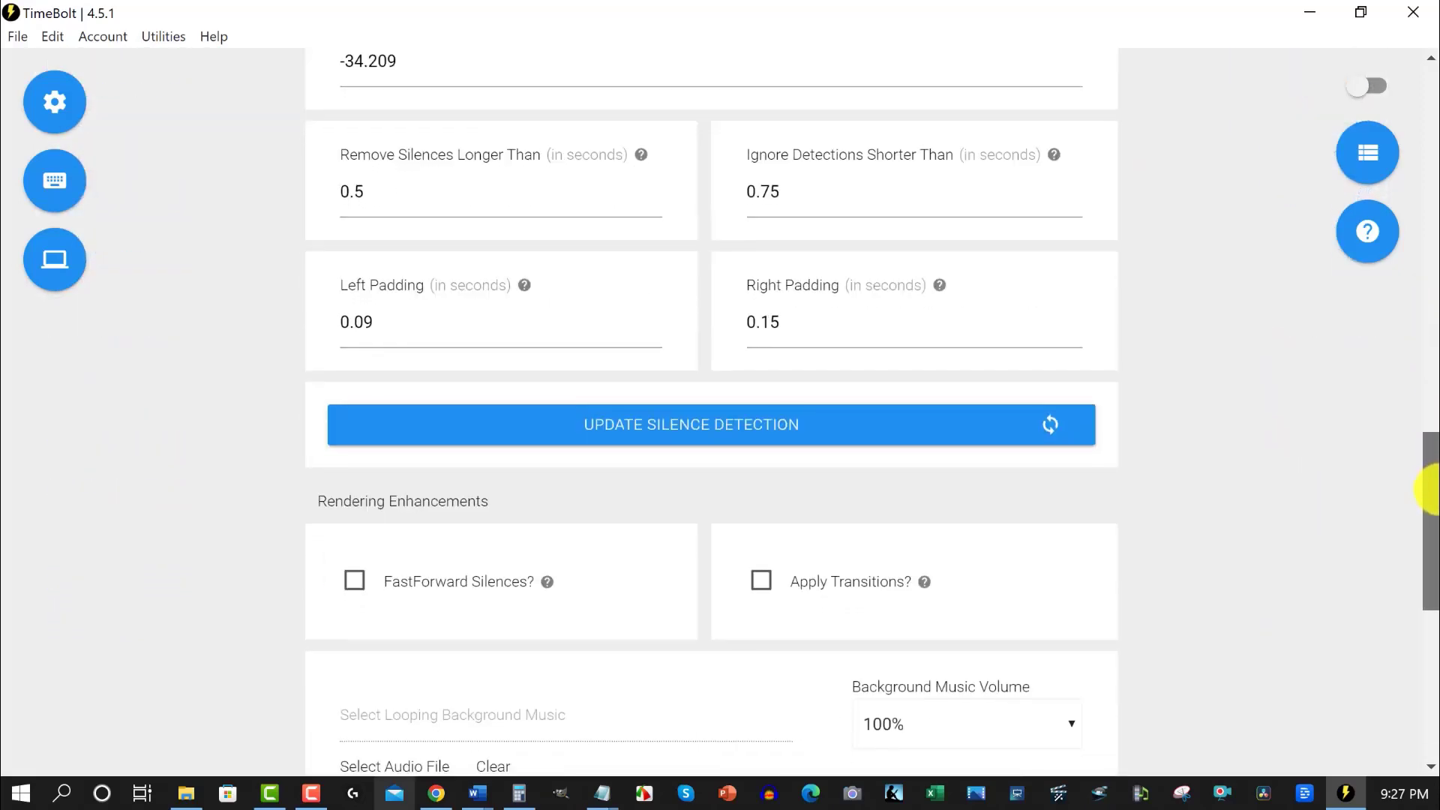
{"action": "scroll", "coordinate": [1276, 316], "scroll_direction": "down", "scroll_amount": 3}
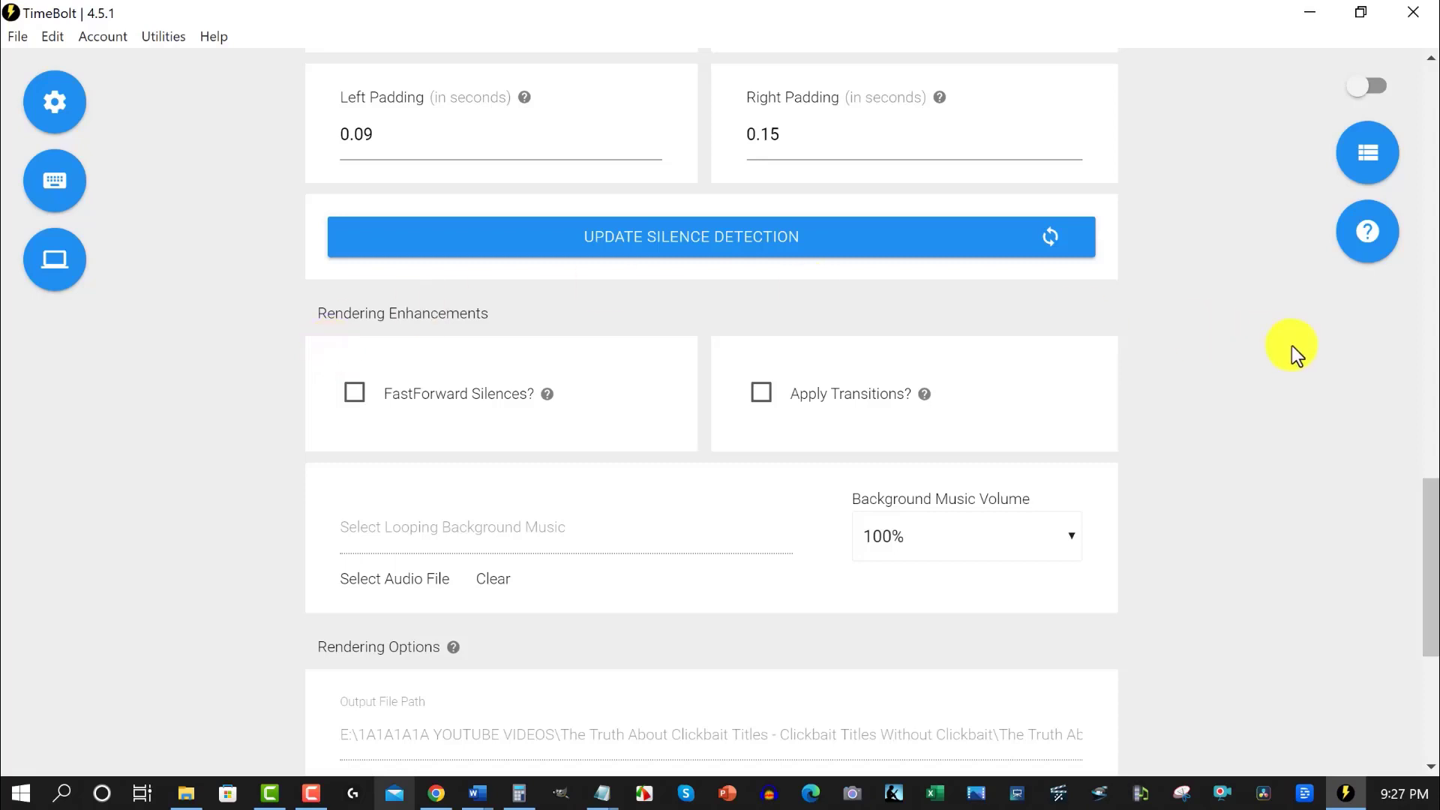
{"action": "scroll", "coordinate": [1249, 322], "scroll_direction": "down", "scroll_amount": 2}
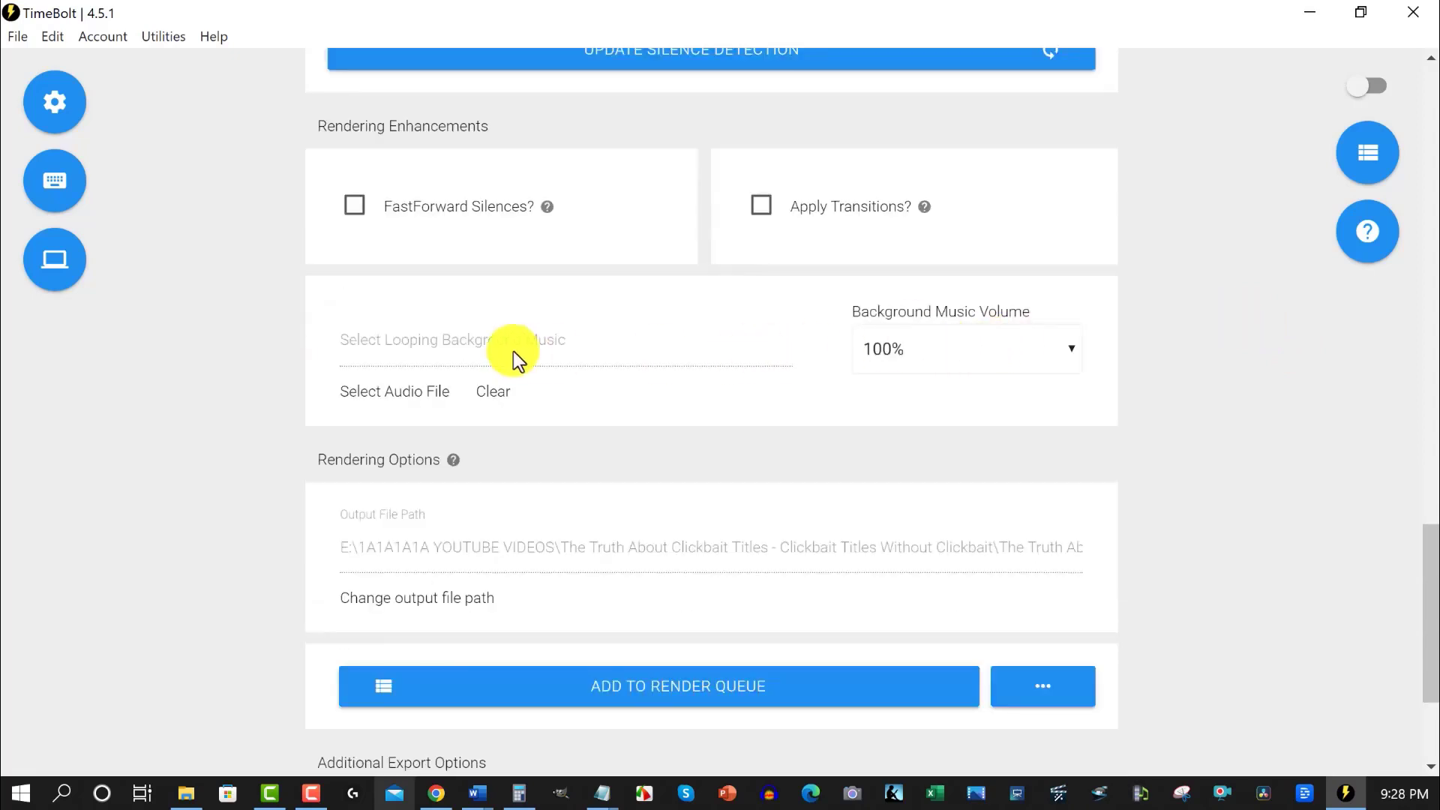
{"action": "scroll", "coordinate": [733, 389], "scroll_direction": "down", "scroll_amount": 2}
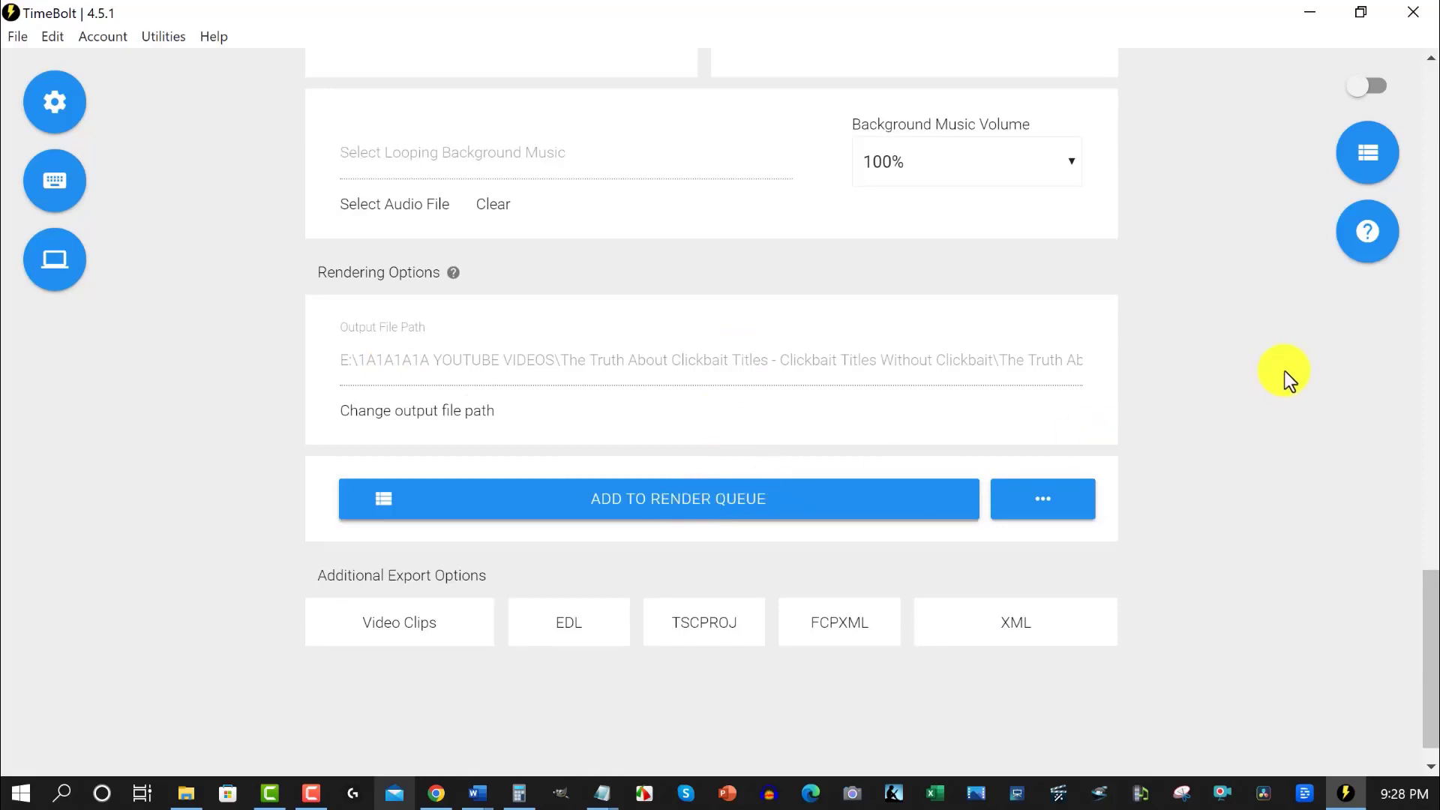
{"action": "scroll", "coordinate": [1226, 357], "scroll_direction": "up", "scroll_amount": 10}
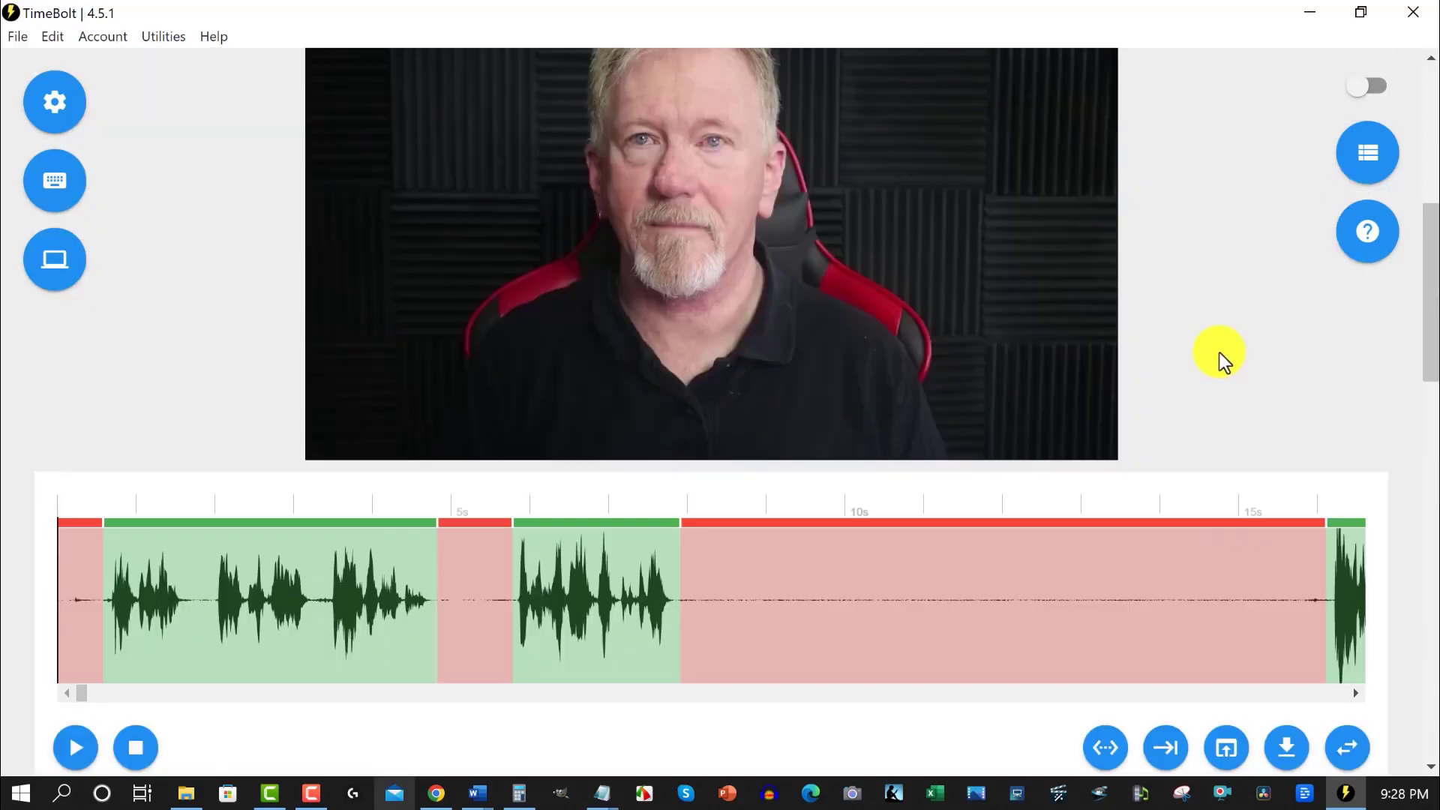
- Review the spoken and silent segments over the first minute and place the playhead in the silence near 55 seconds
{"action": "scroll", "coordinate": [1220, 357], "scroll_direction": "down", "scroll_amount": 2}
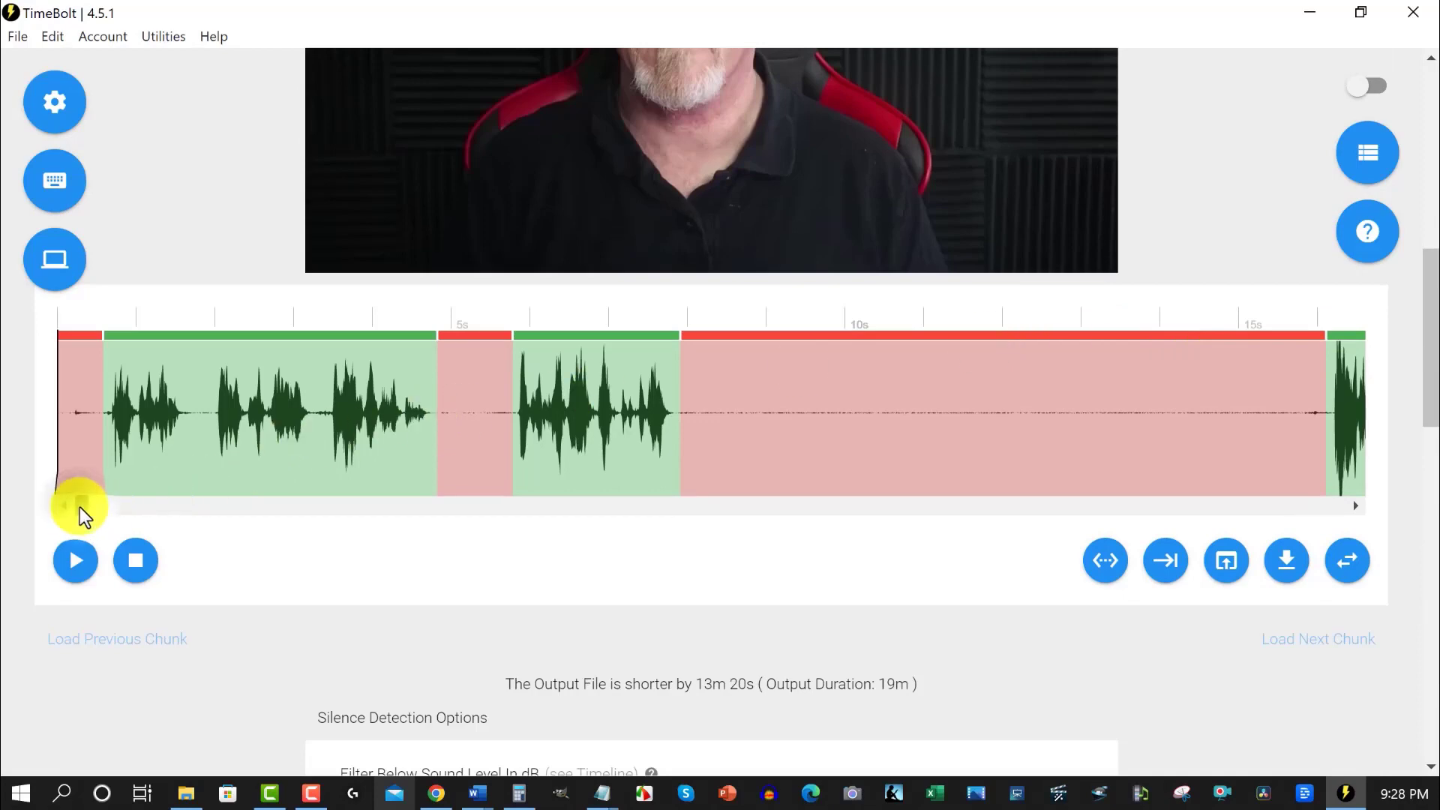
{"action": "left_click_drag", "start_coordinate": [80, 508], "coordinate": [90, 508]}
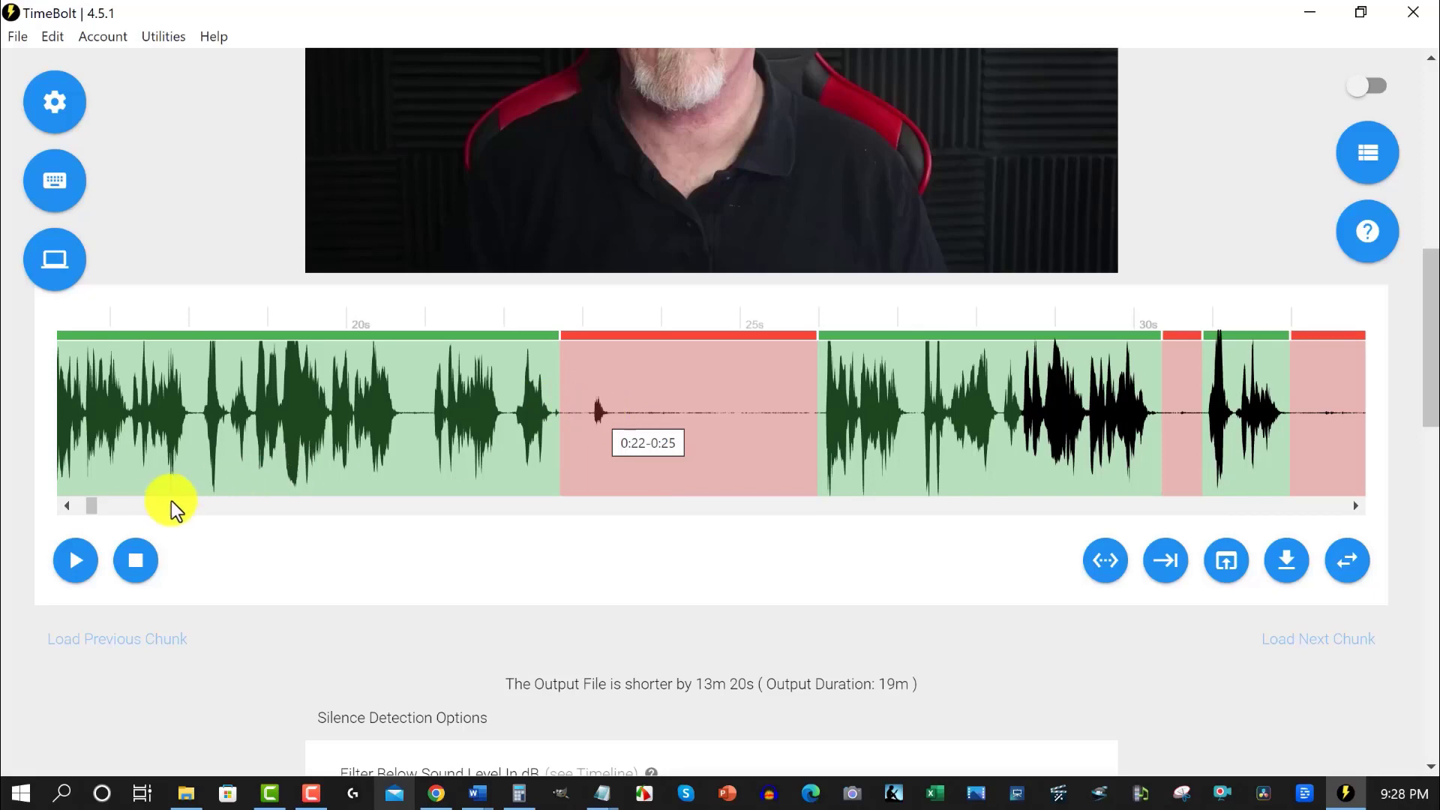
{"action": "left_click_drag", "start_coordinate": [89, 509], "coordinate": [112, 508]}
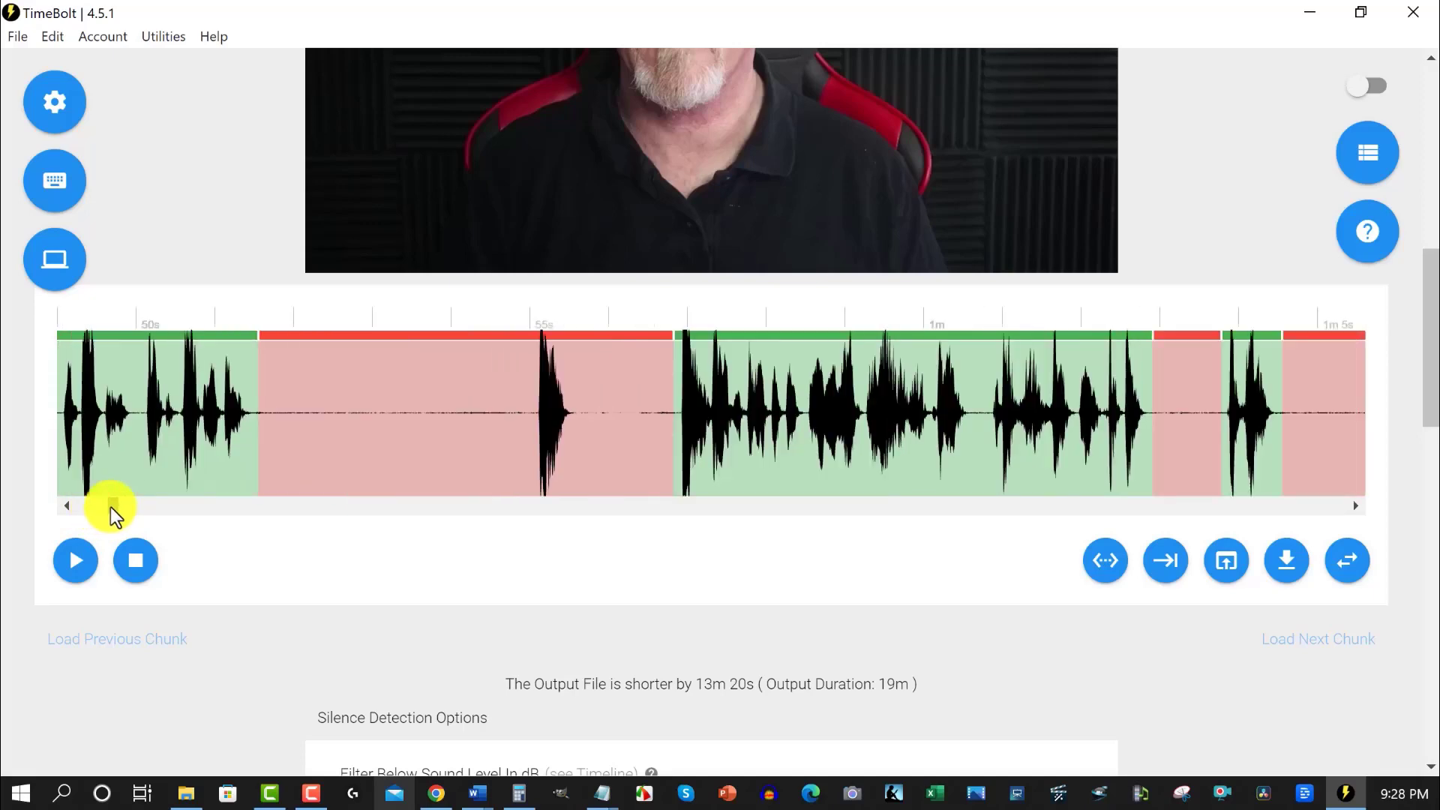
{"action": "left_click", "coordinate": [510, 366]}
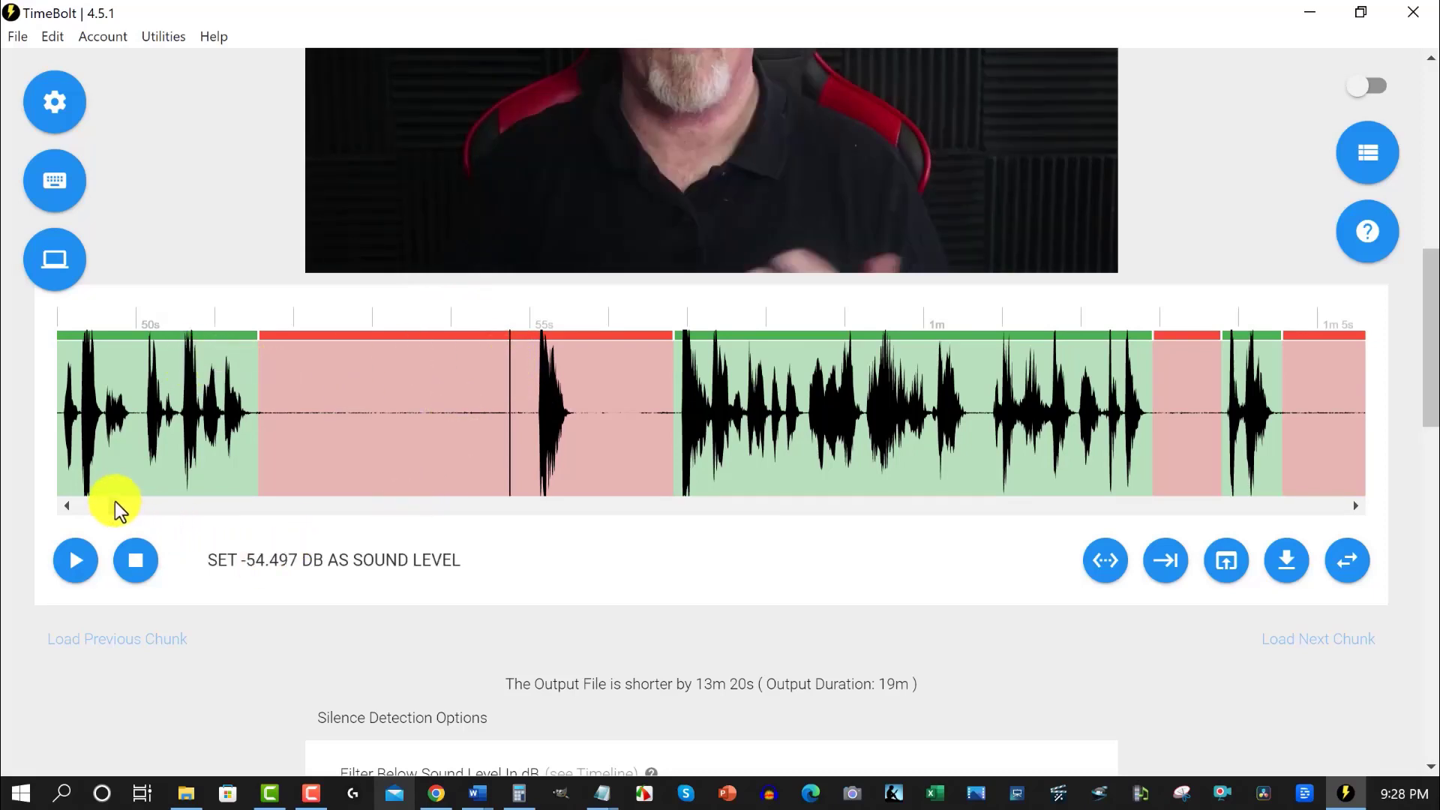
- Preview the silence-free cut from the start of the first speech segment and pause it in the segment after 26 seconds
{"action": "left_click_drag", "start_coordinate": [109, 513], "coordinate": [65, 508]}
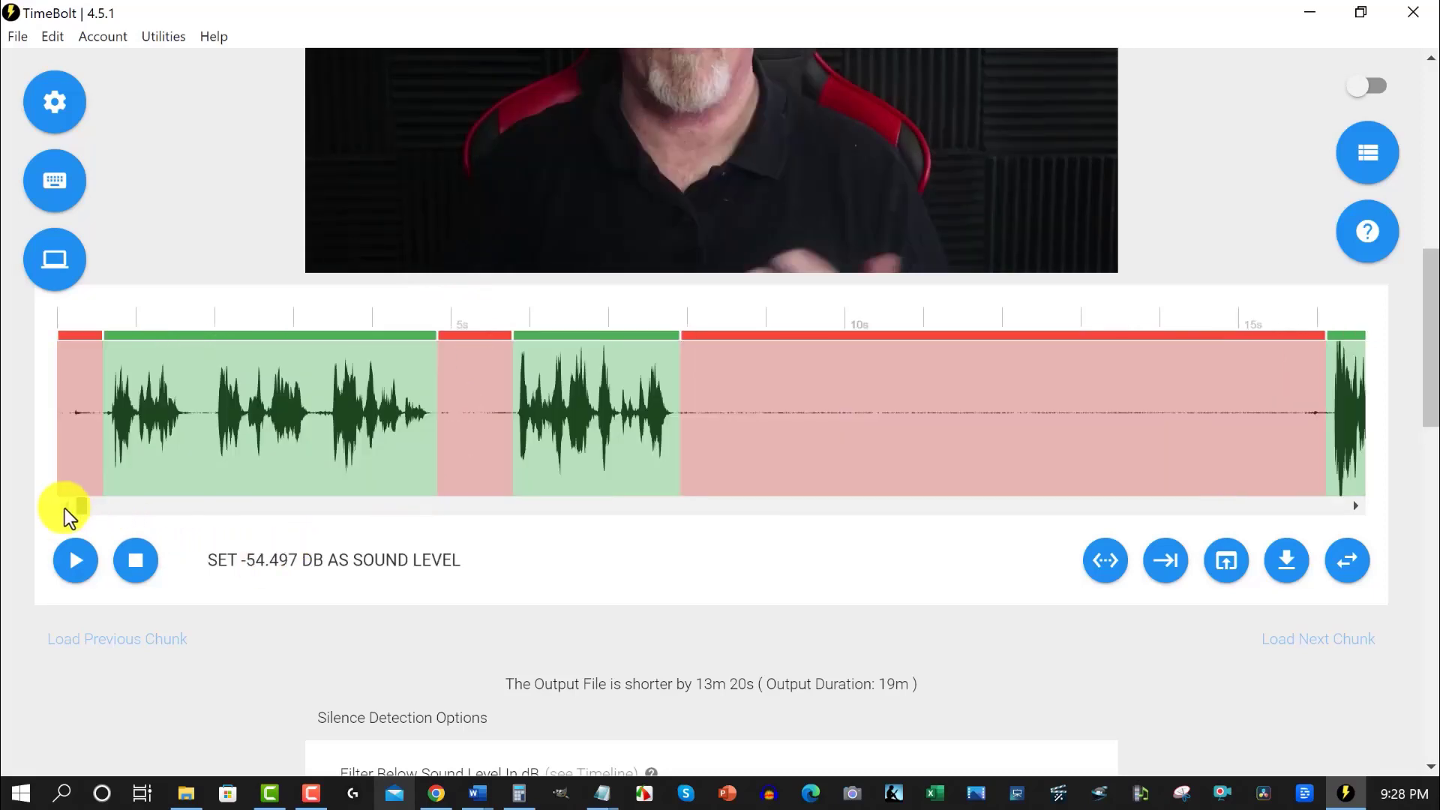
{"action": "left_click", "coordinate": [107, 360]}
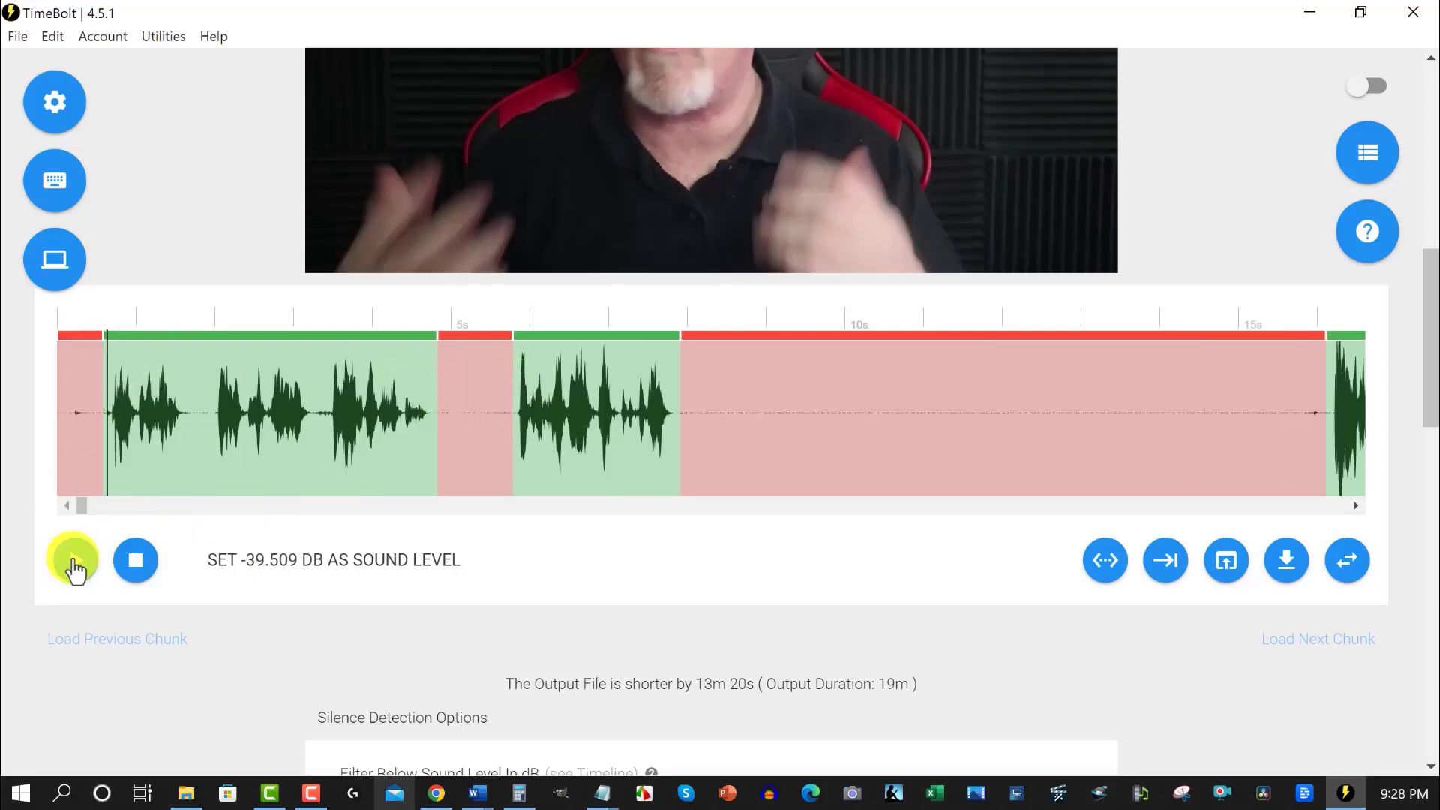
{"action": "left_click", "coordinate": [74, 567]}
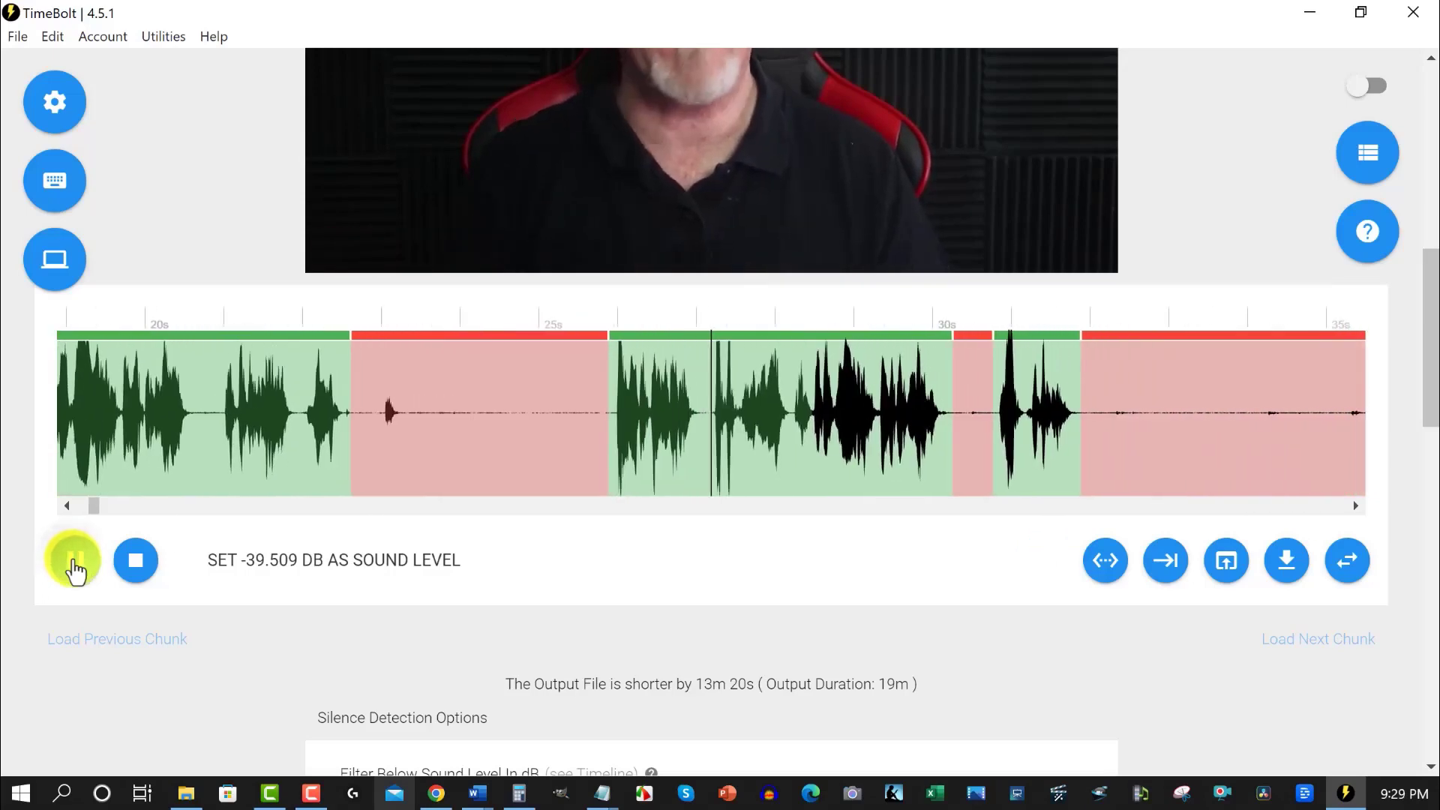
{"action": "left_click", "coordinate": [74, 564]}
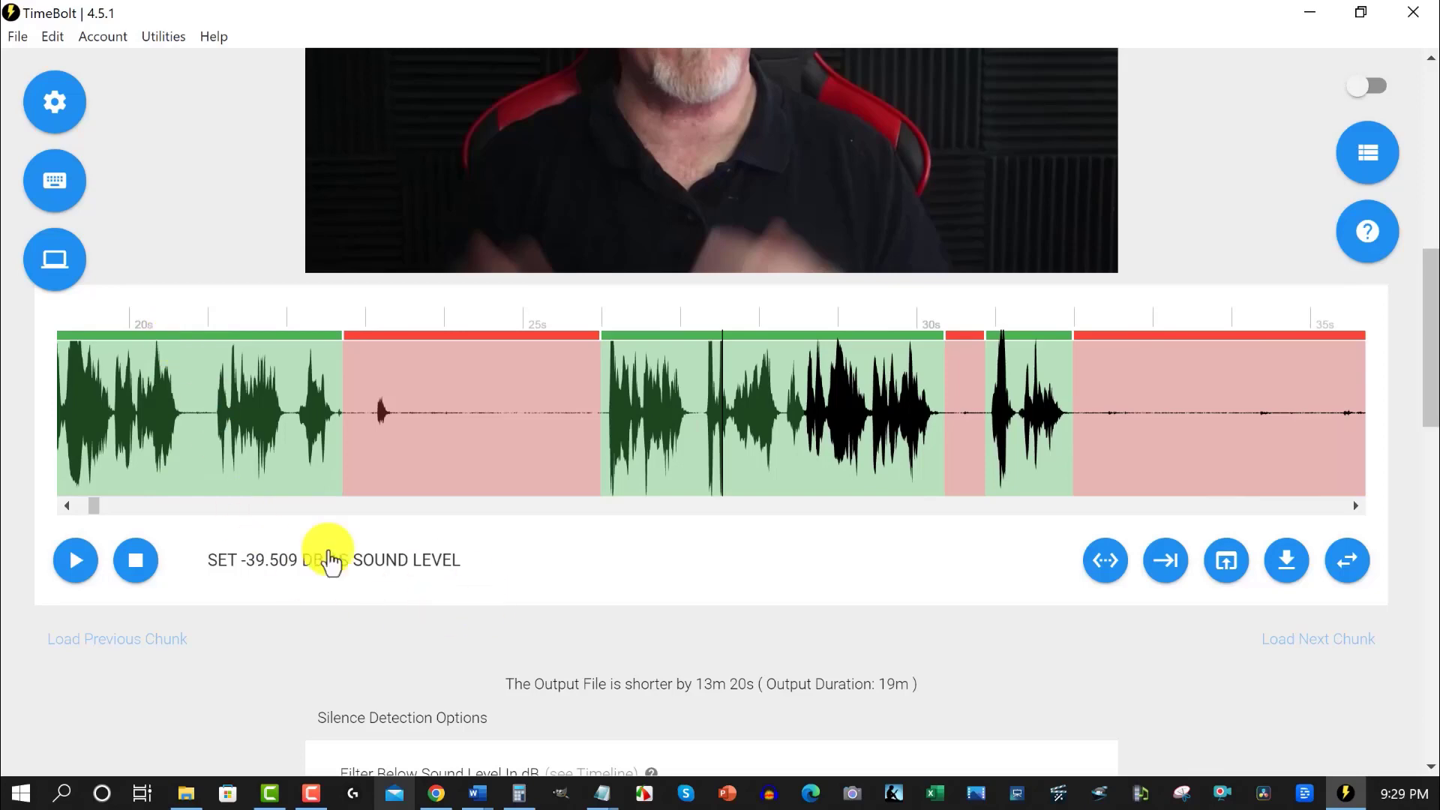
- Mark the speech segment from about 16 to 23 seconds for removal
{"action": "left_click_drag", "start_coordinate": [93, 506], "coordinate": [86, 510]}
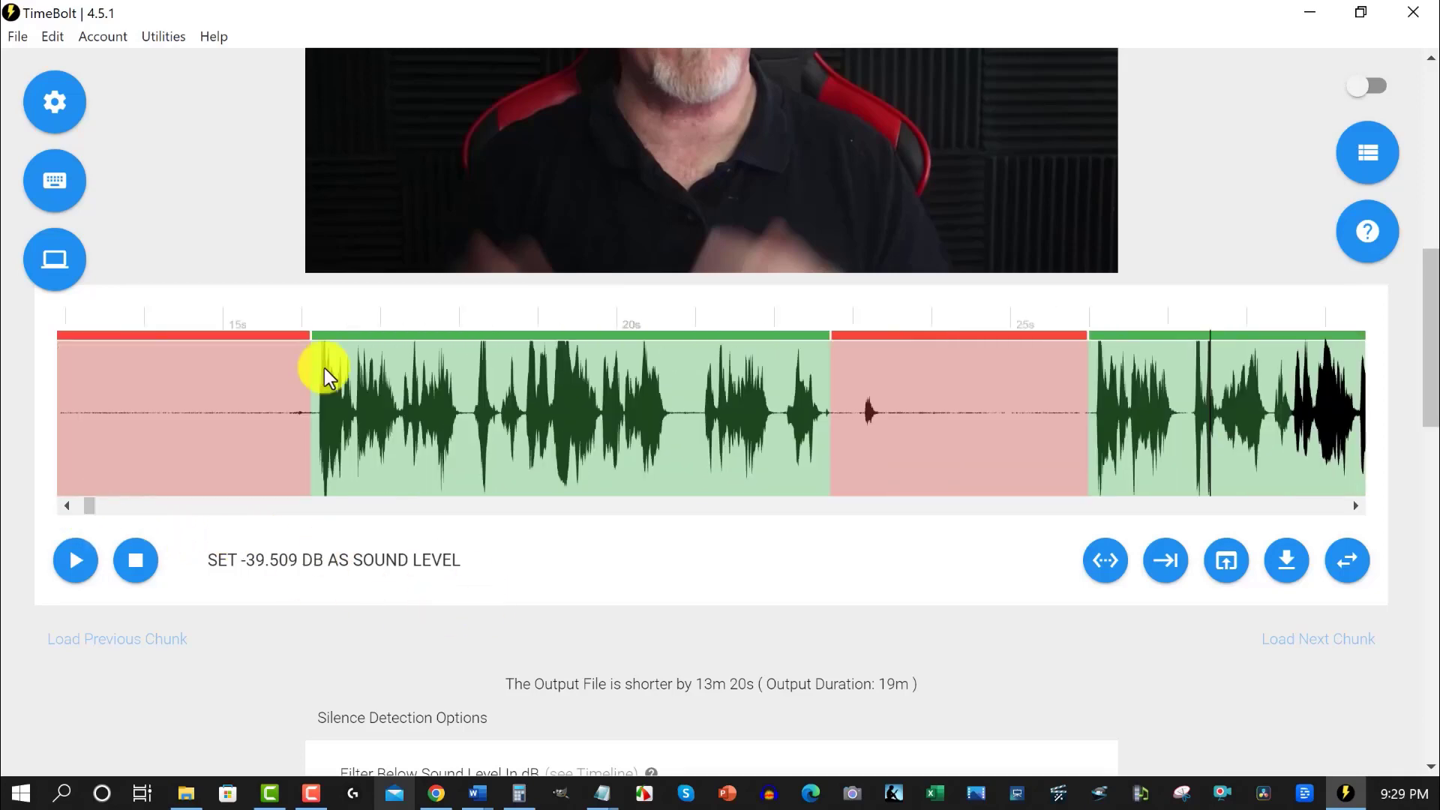
{"action": "left_click", "coordinate": [589, 342]}
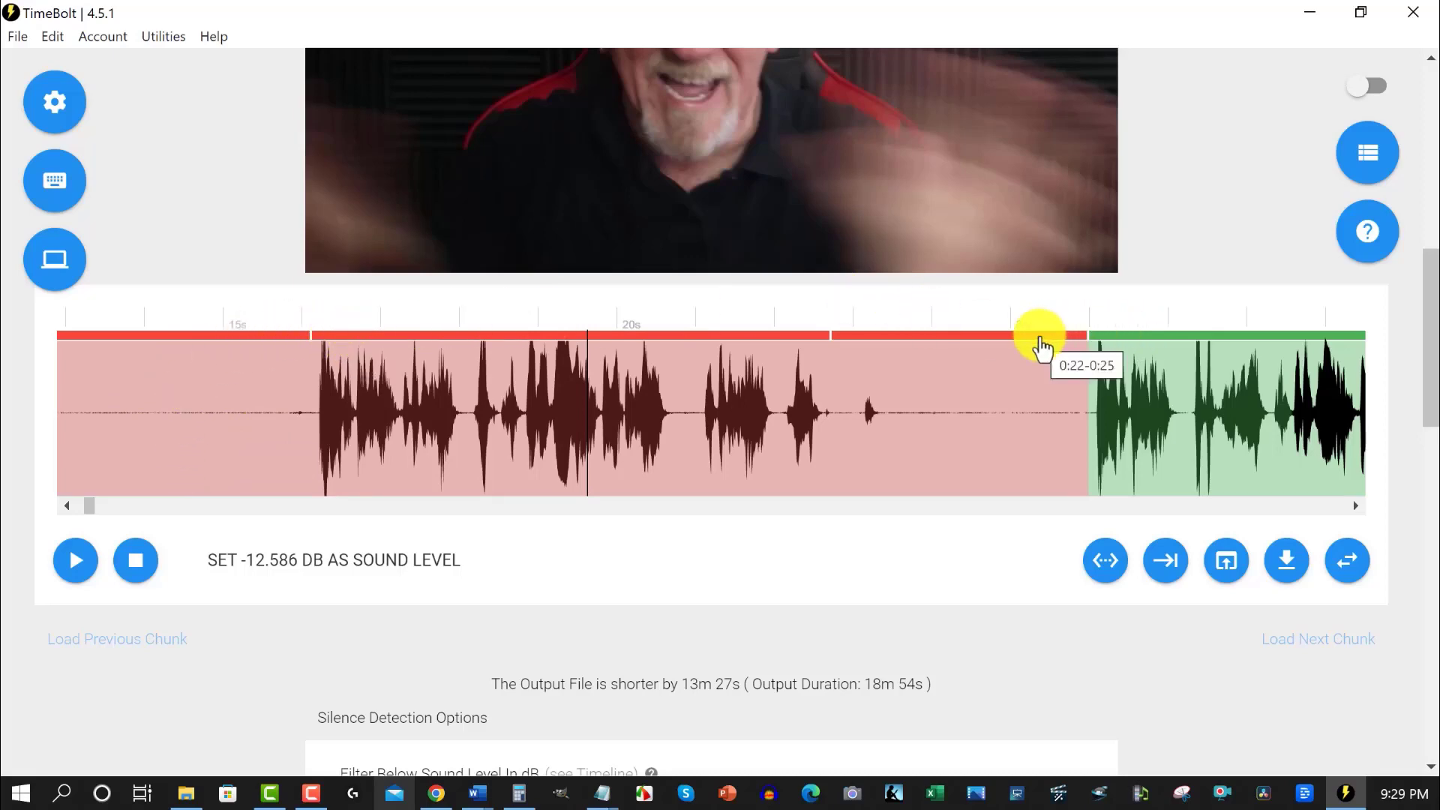
- Enable FastForward Silences in the rendering enhancements and open its speed rate choices
{"action": "left_click_drag", "start_coordinate": [1429, 313], "coordinate": [1429, 513]}
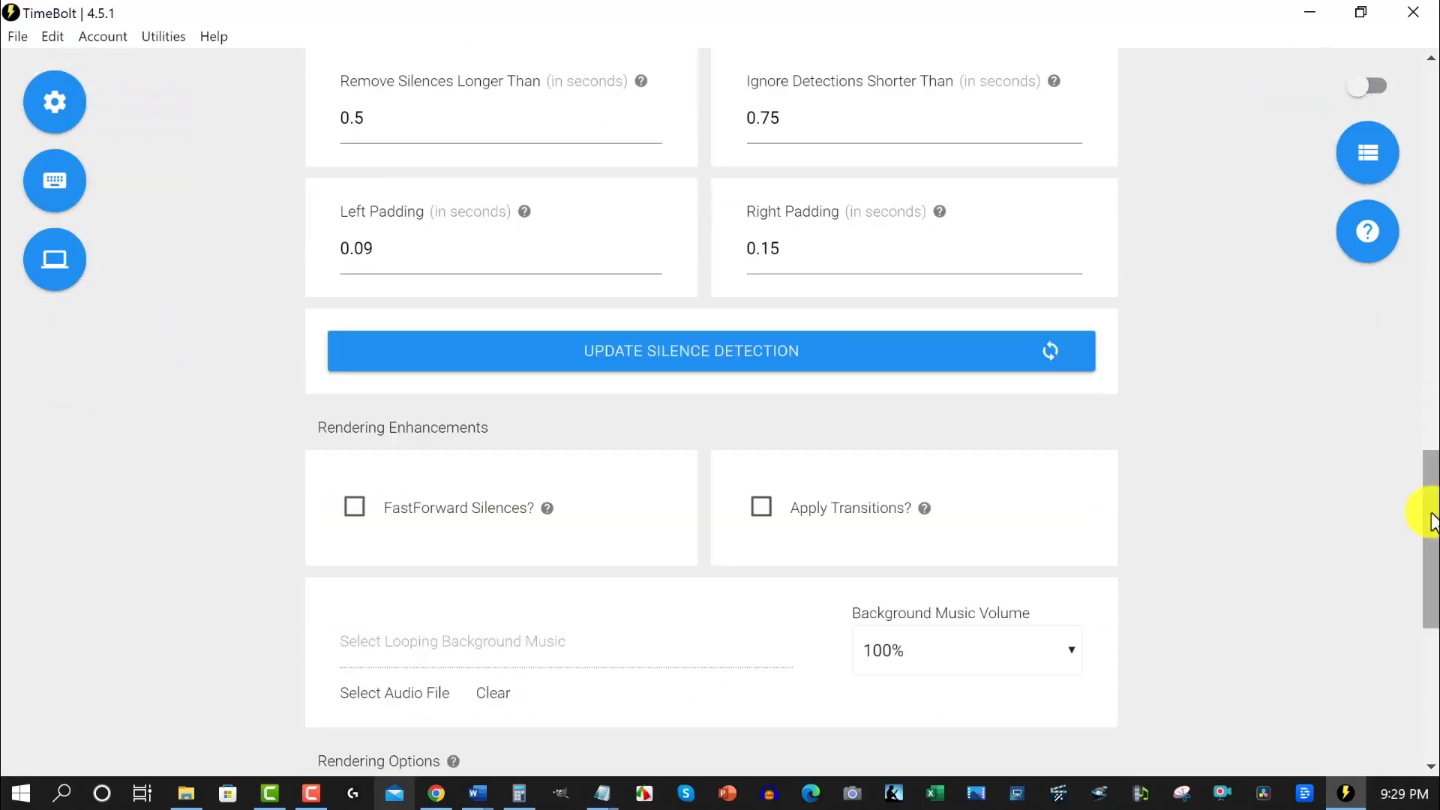
{"action": "left_click", "coordinate": [352, 517]}
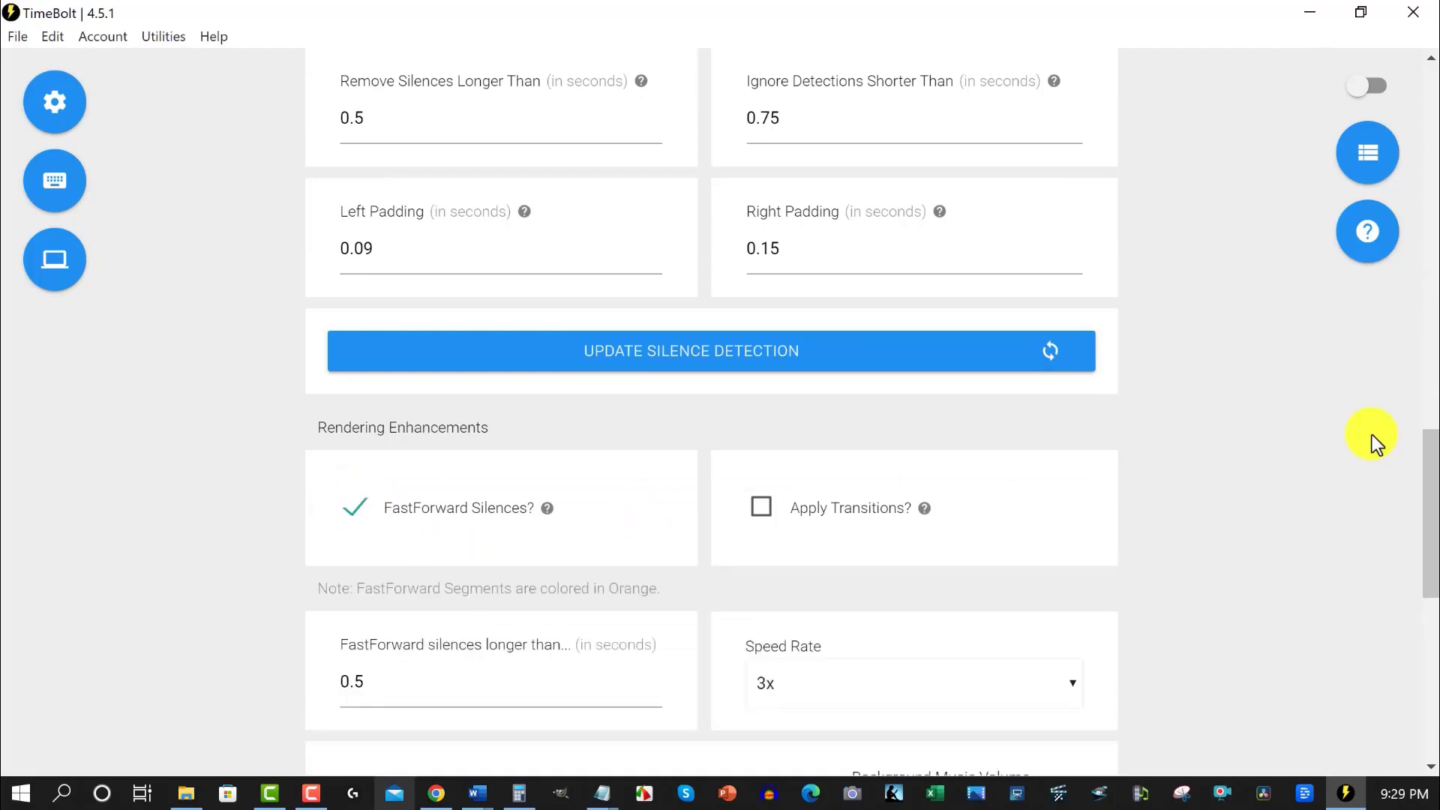
{"action": "scroll", "coordinate": [1424, 498], "scroll_direction": "down", "scroll_amount": 2}
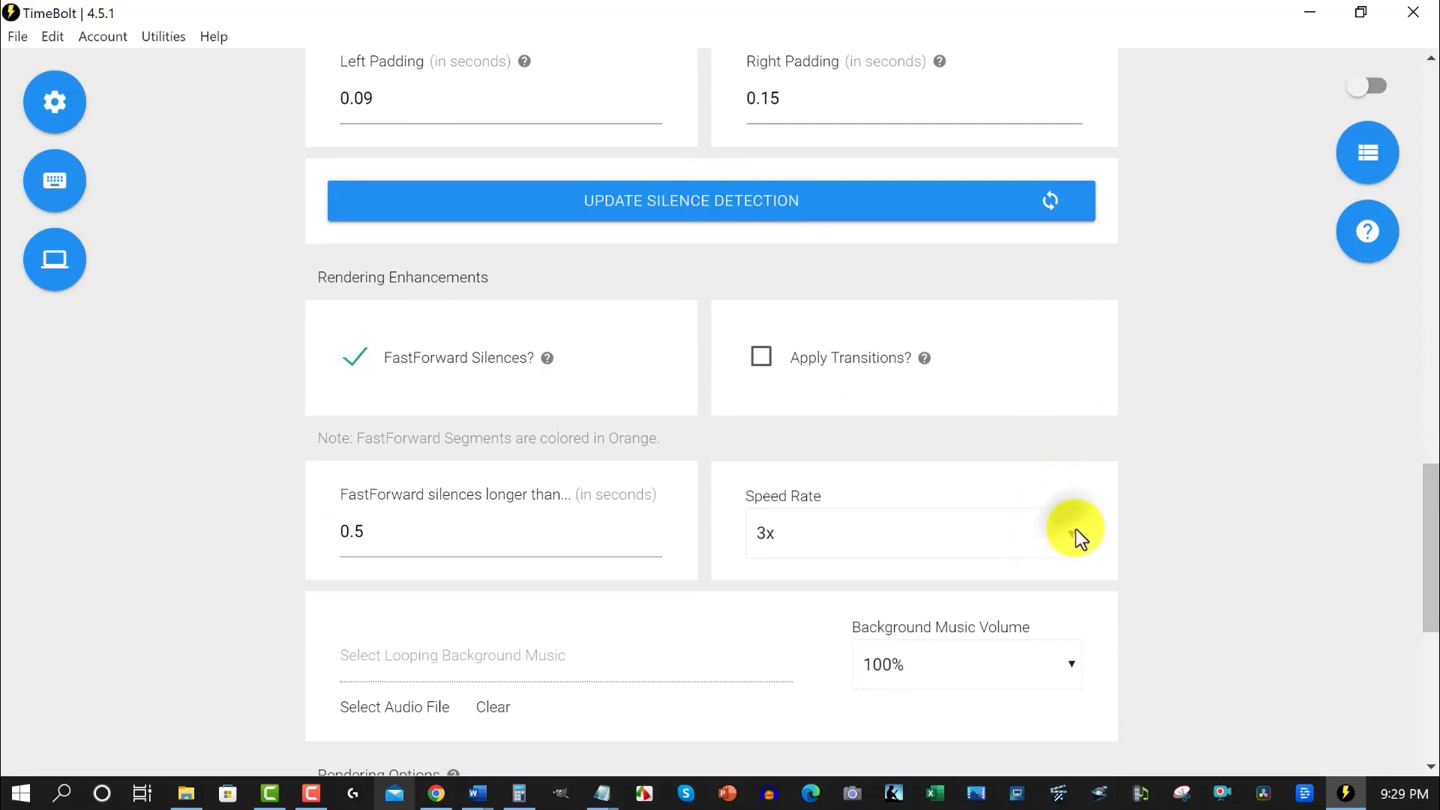
{"action": "left_click", "coordinate": [1075, 530]}
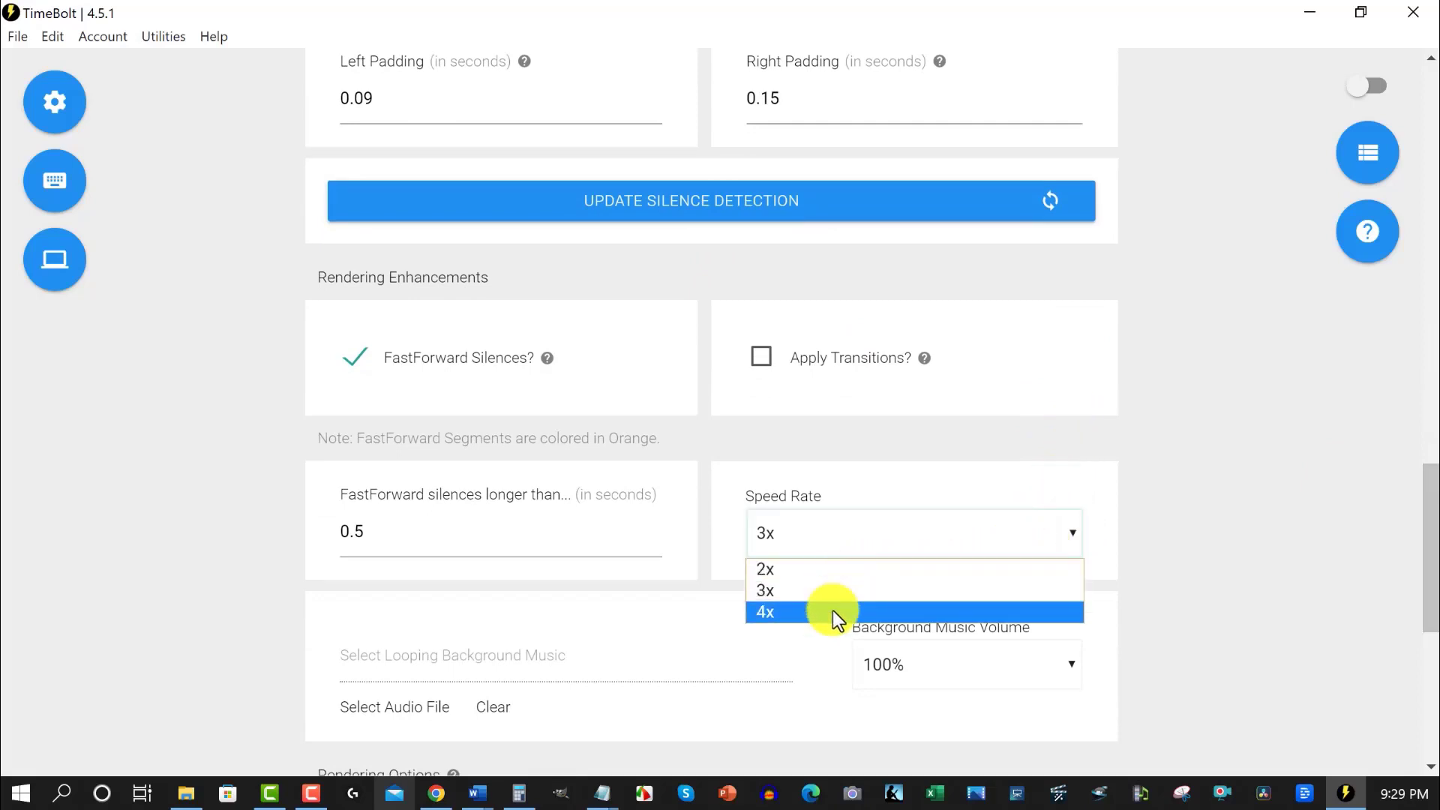
- Switch the speech segment from about 16 to 23 seconds to removed while silences are fast-forwarded
{"action": "left_click_drag", "start_coordinate": [1429, 559], "coordinate": [1371, 304]}
{"action": "left_click", "coordinate": [614, 411]}
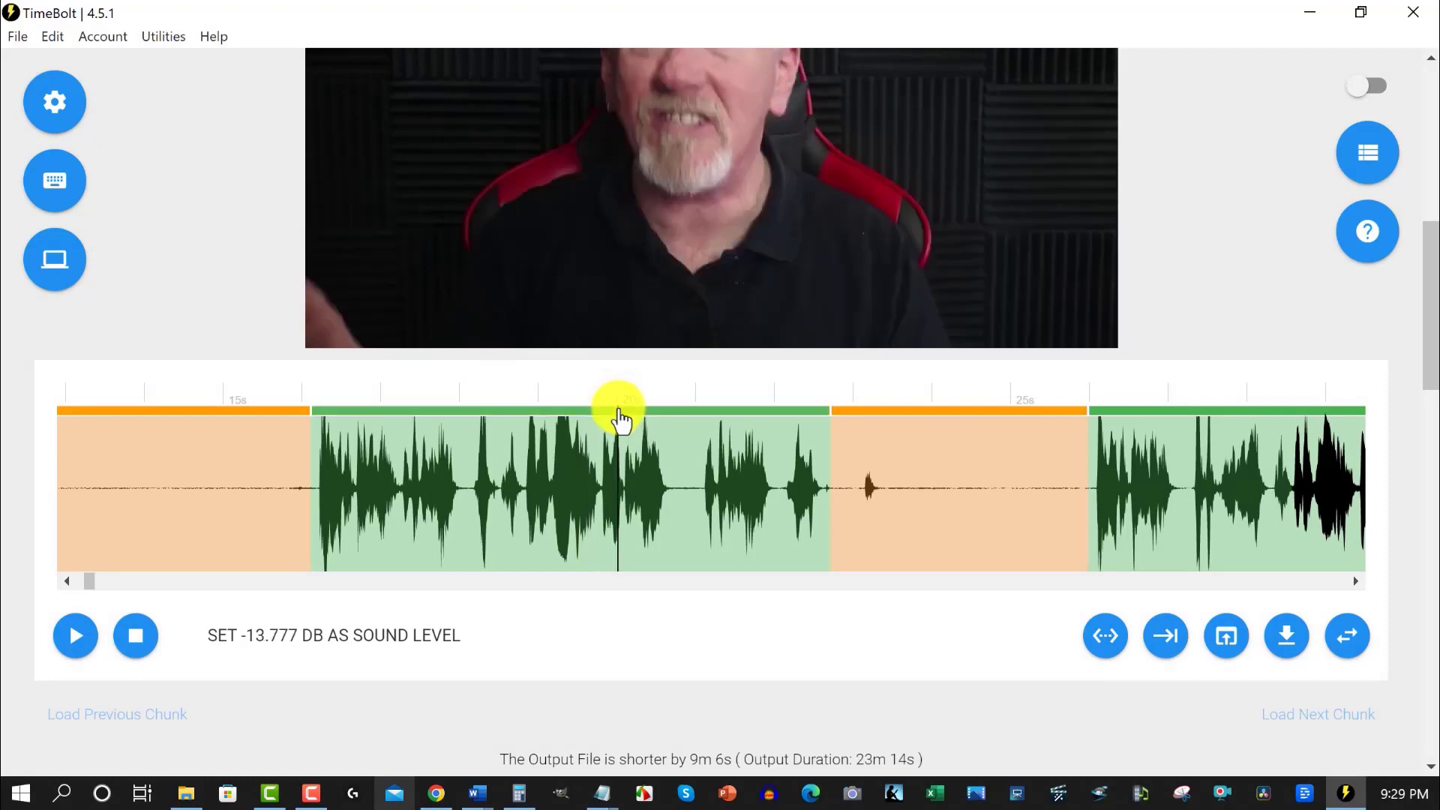
{"action": "left_click", "coordinate": [618, 410]}
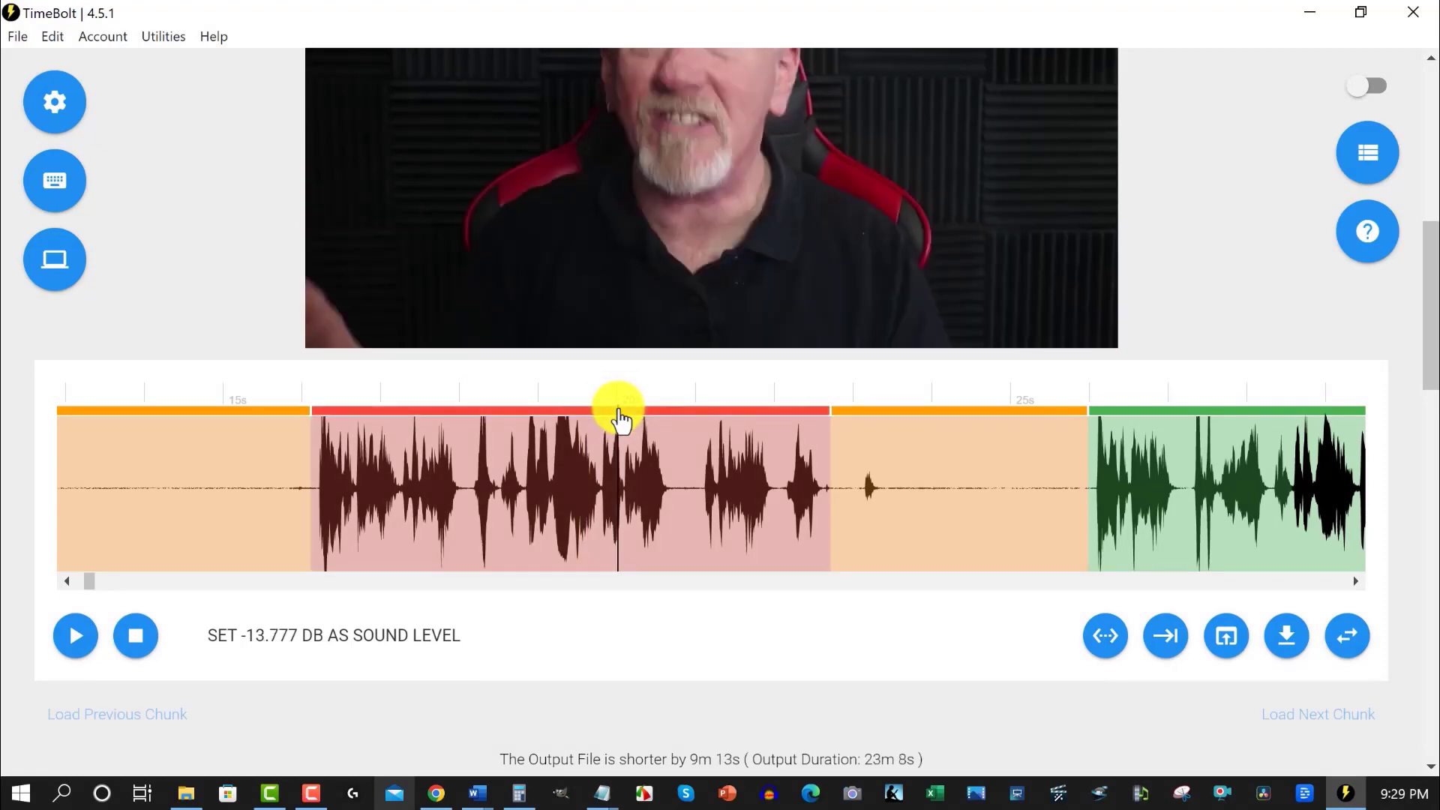
- Turn off FastForward Silences in the rendering enhancements
{"action": "left_click_drag", "start_coordinate": [1433, 315], "coordinate": [1425, 555]}
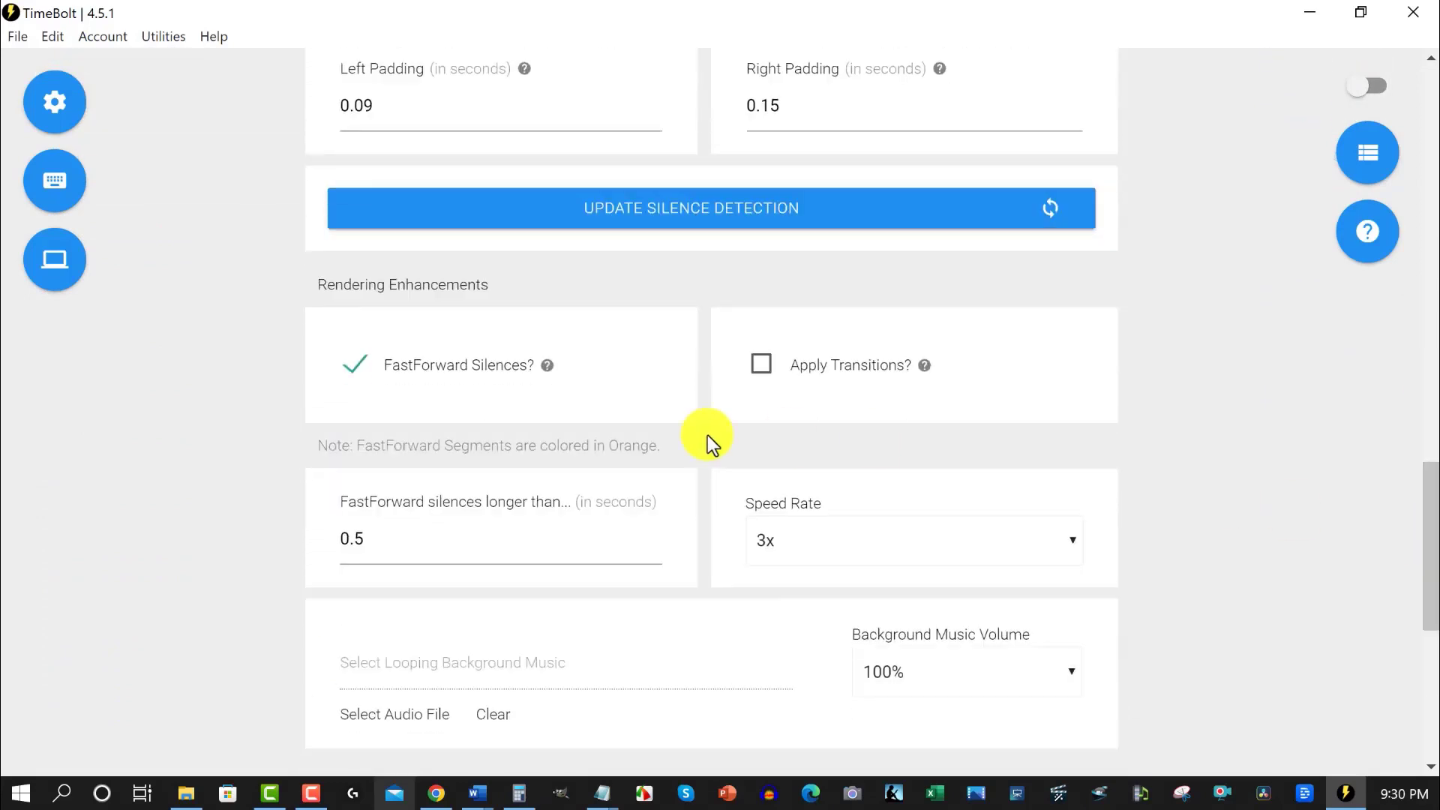
{"action": "left_click", "coordinate": [351, 367]}
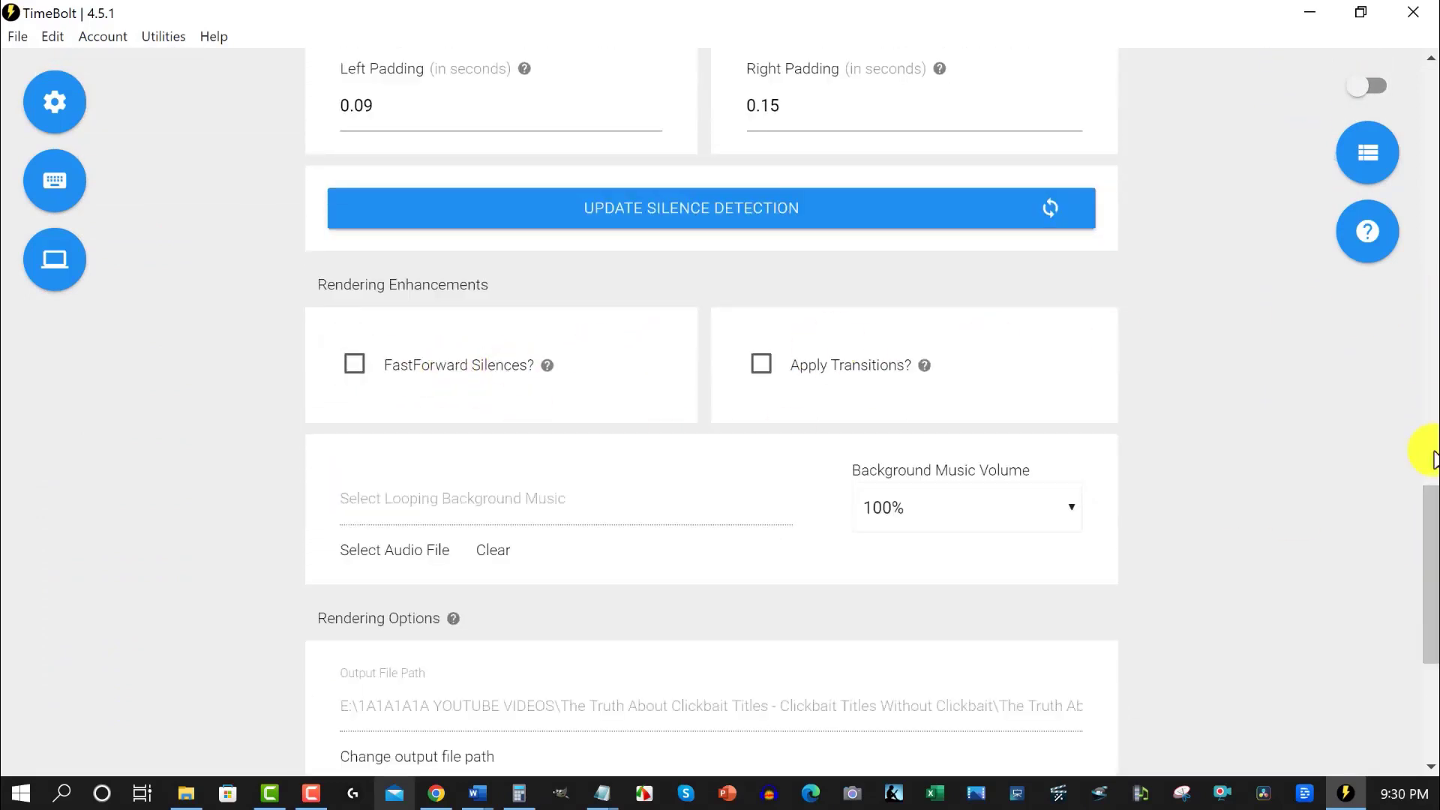
- Play back the timeline from about 26 seconds to preview the kept speech with the silences skipped
{"action": "left_click_drag", "start_coordinate": [1430, 547], "coordinate": [1425, 266]}
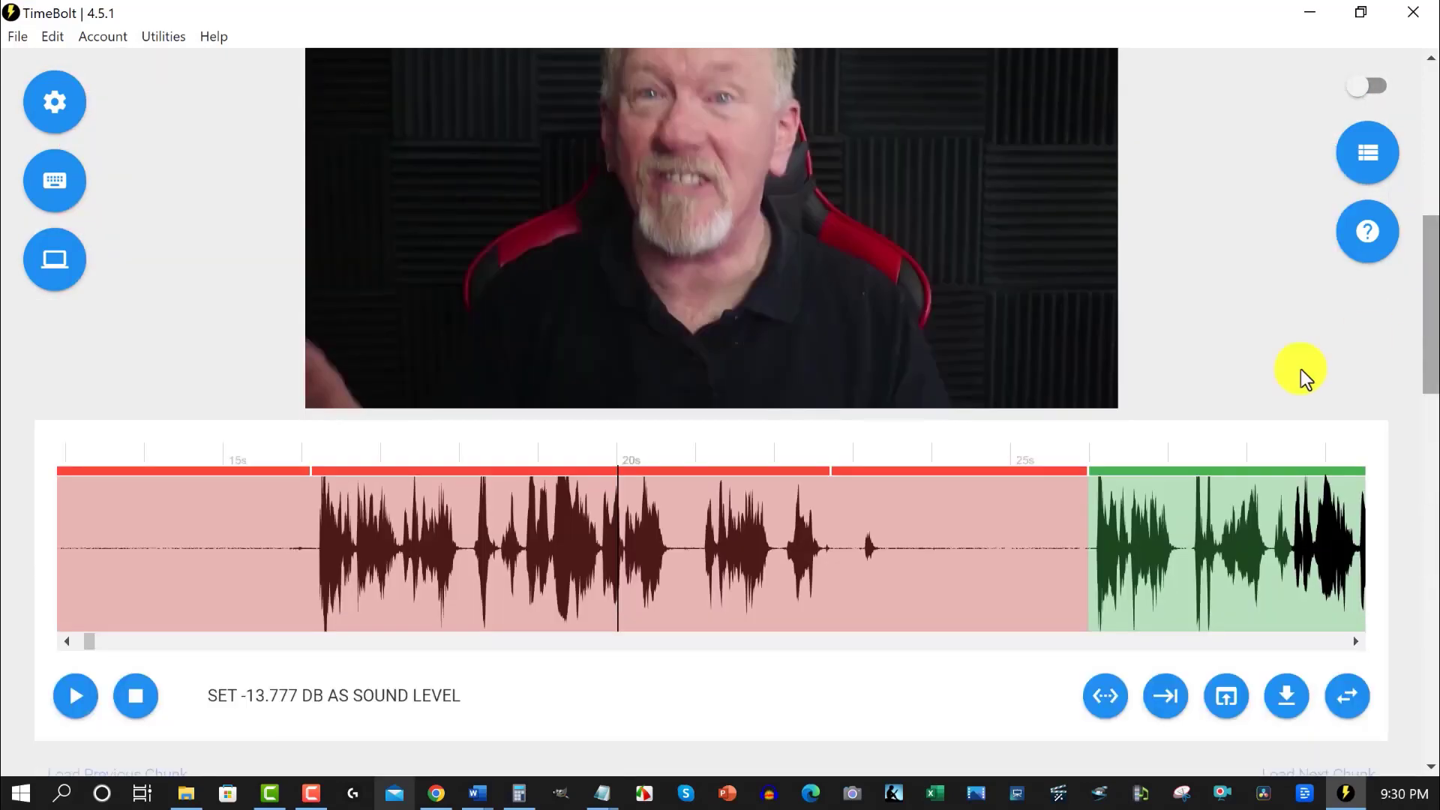
{"action": "left_click", "coordinate": [1093, 507]}
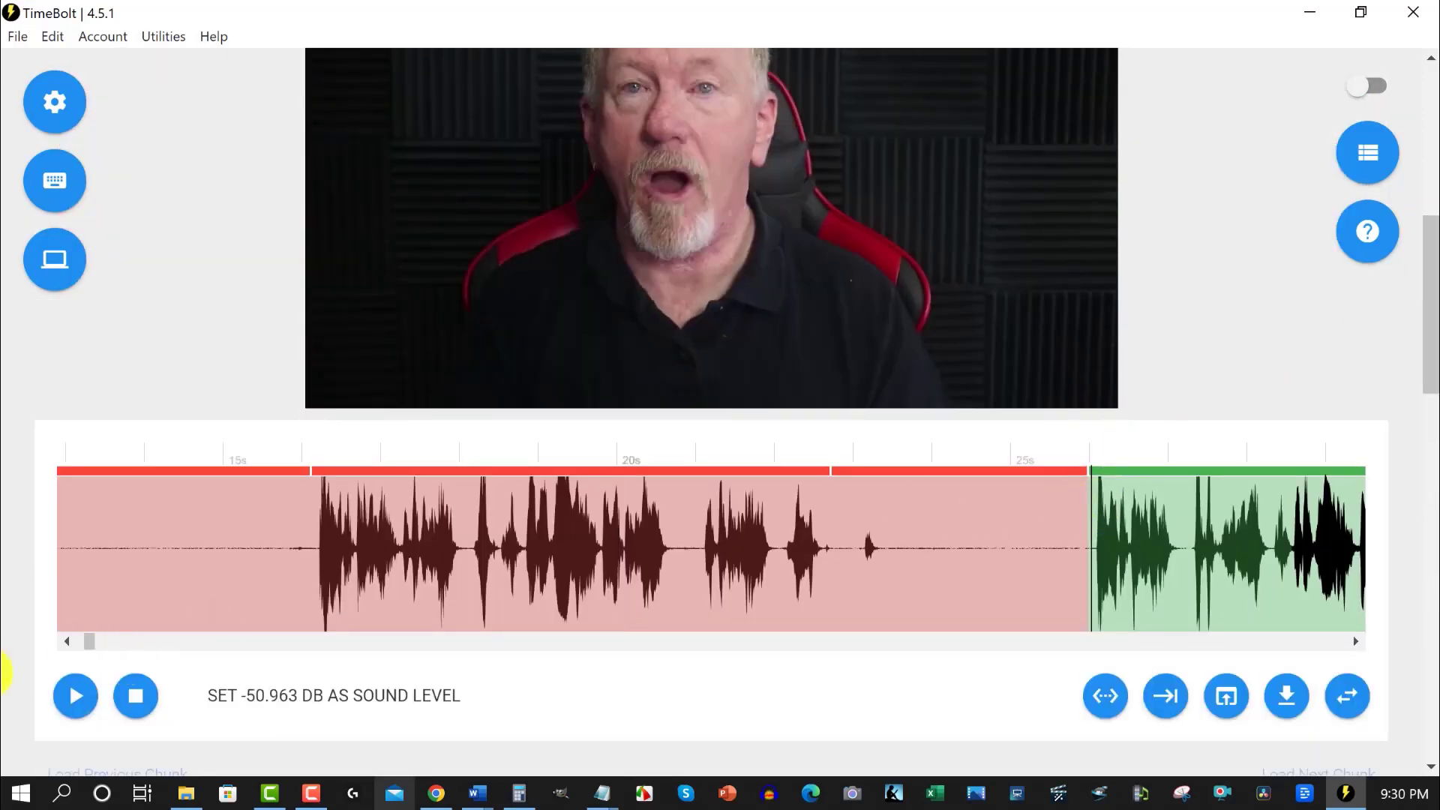
{"action": "left_click", "coordinate": [75, 701]}
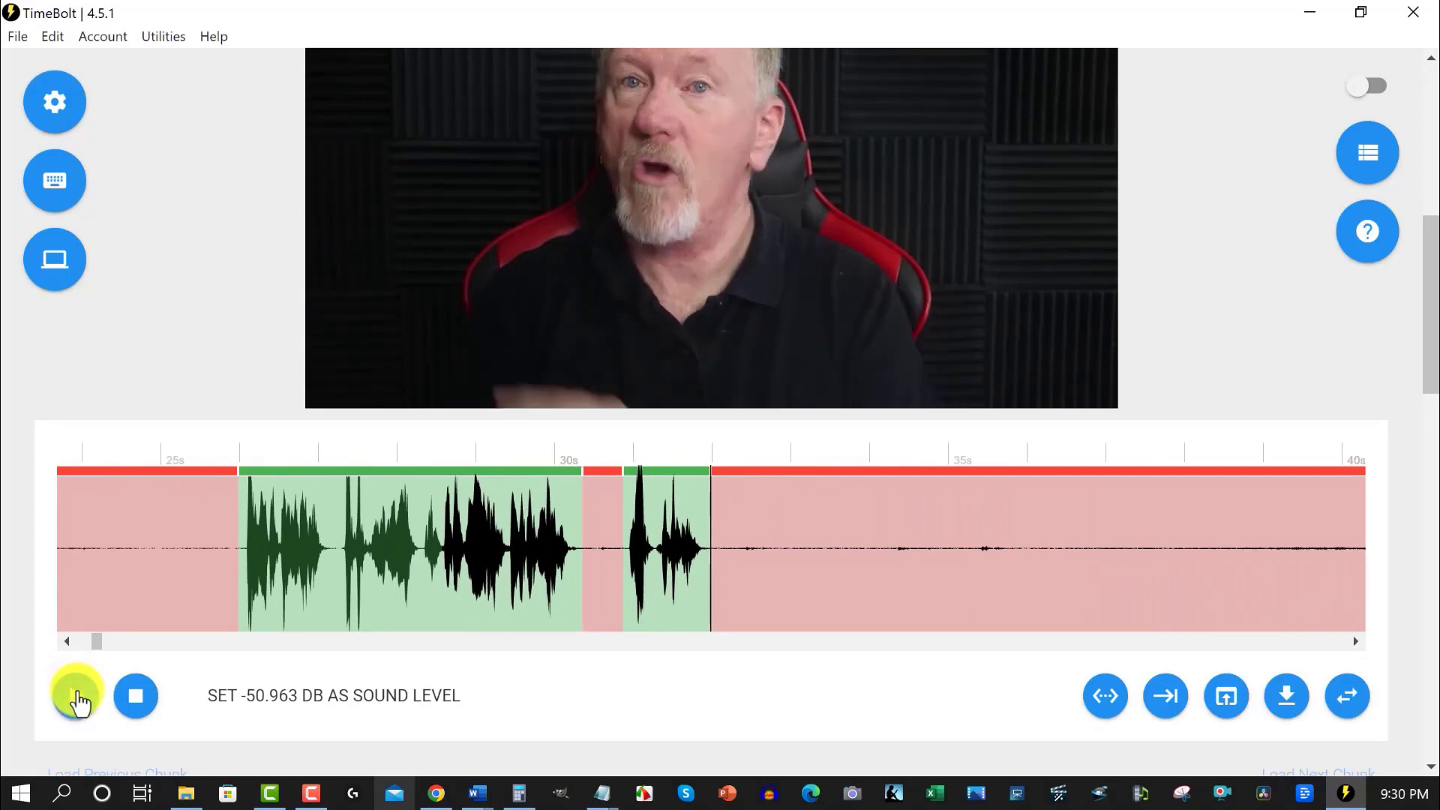
- Play back across the removed section between about 51 and 57 seconds, starting before and inside it
{"action": "left_click_drag", "start_coordinate": [97, 643], "coordinate": [112, 645]}
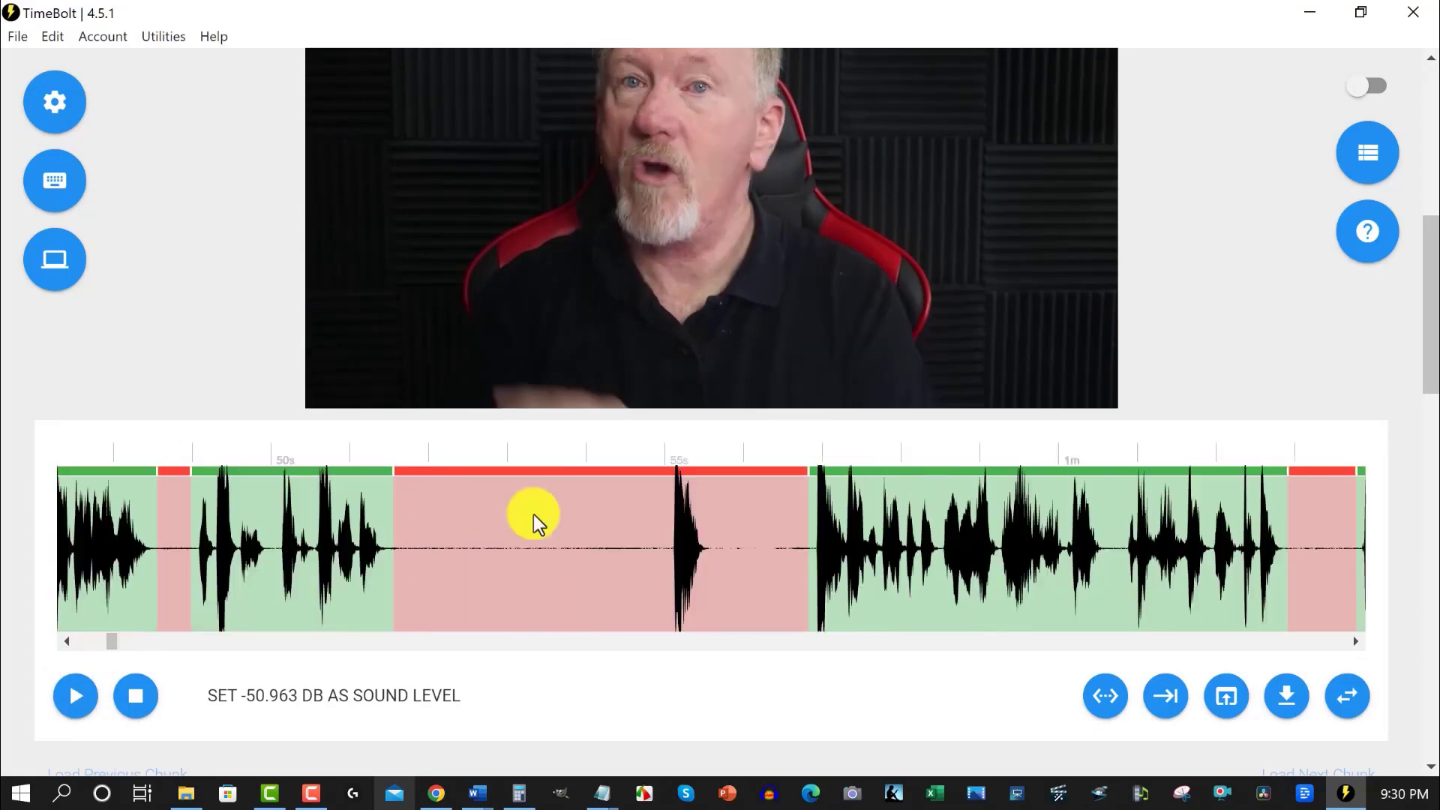
{"action": "left_click", "coordinate": [650, 489]}
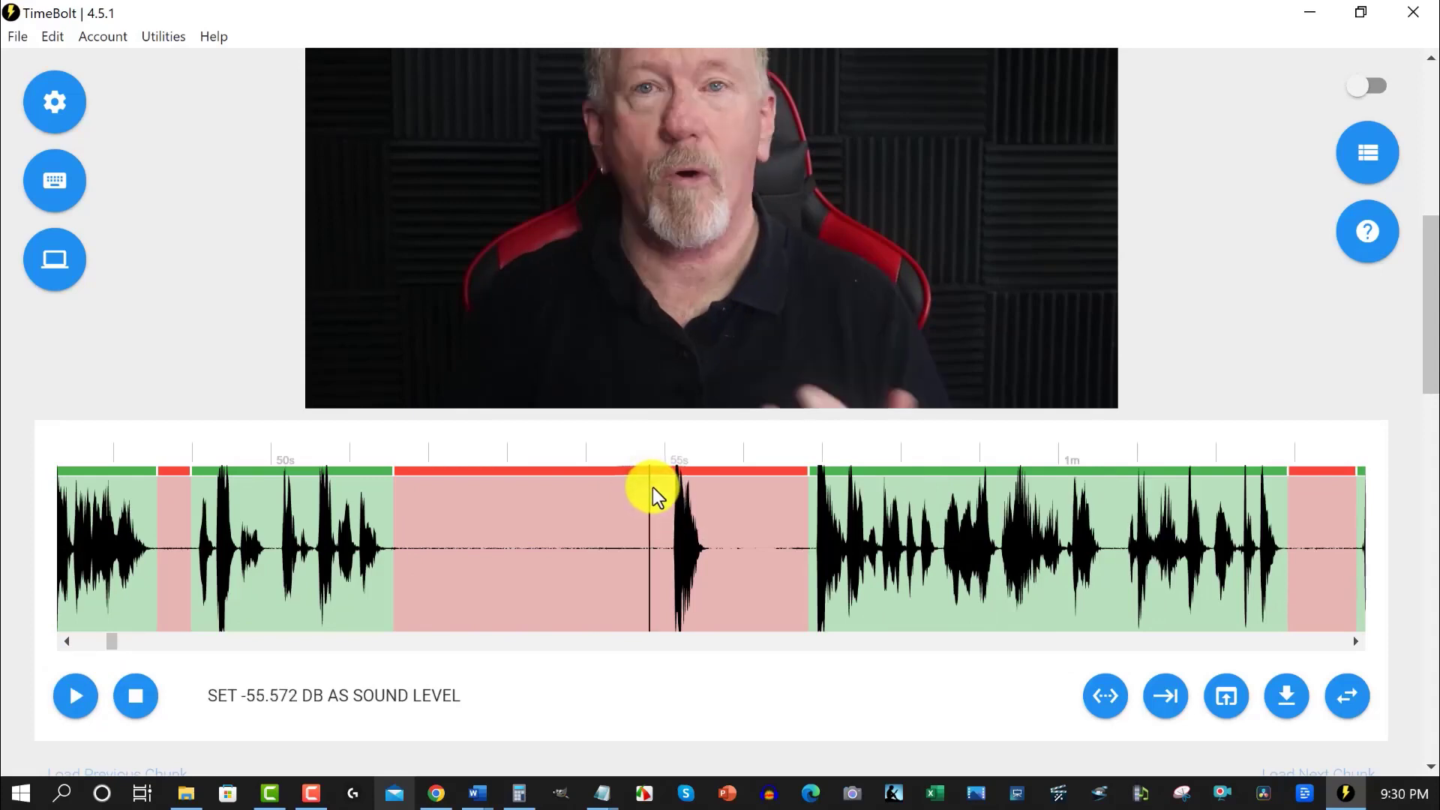
{"action": "left_click", "coordinate": [374, 499]}
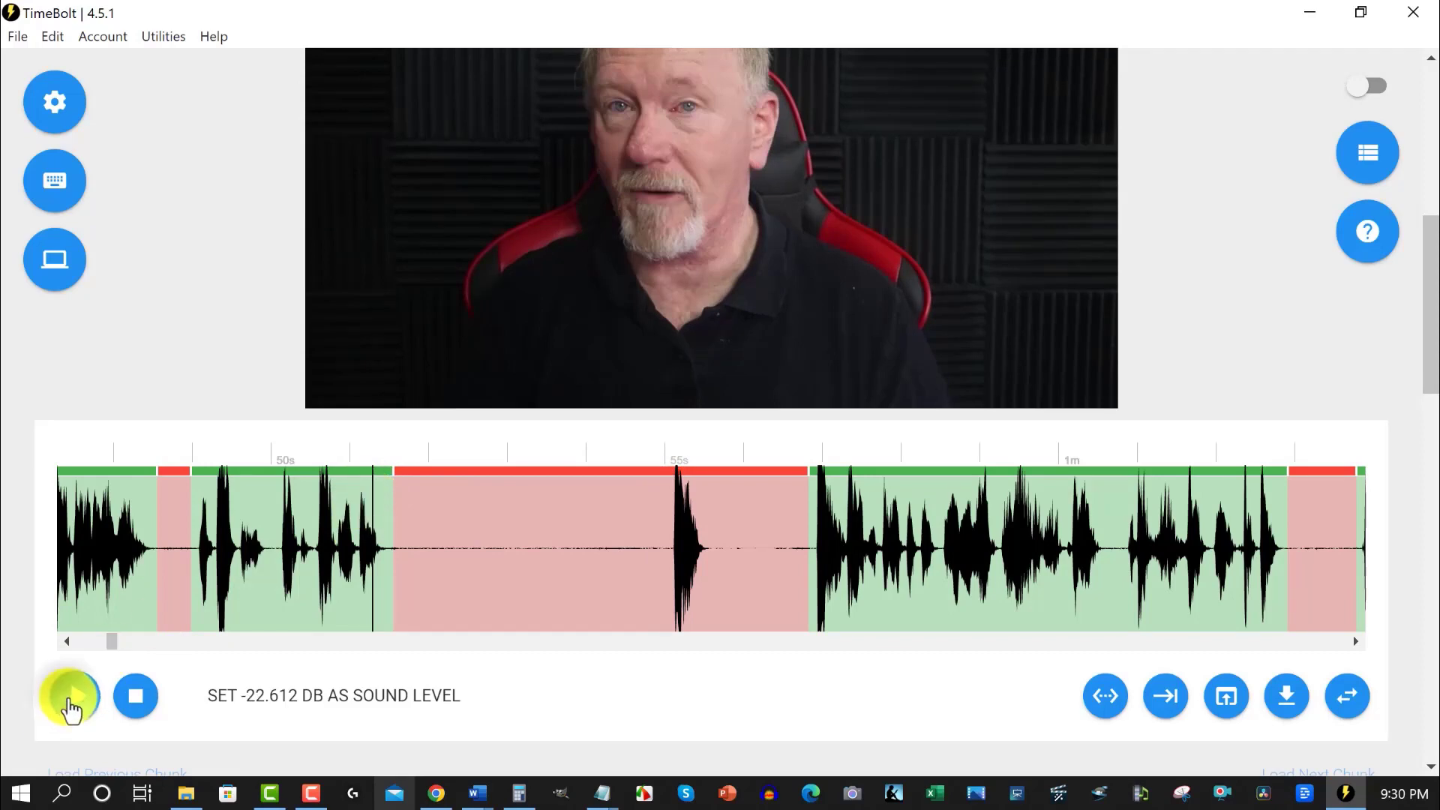
{"action": "left_click", "coordinate": [69, 702]}
{"action": "left_click", "coordinate": [69, 702]}
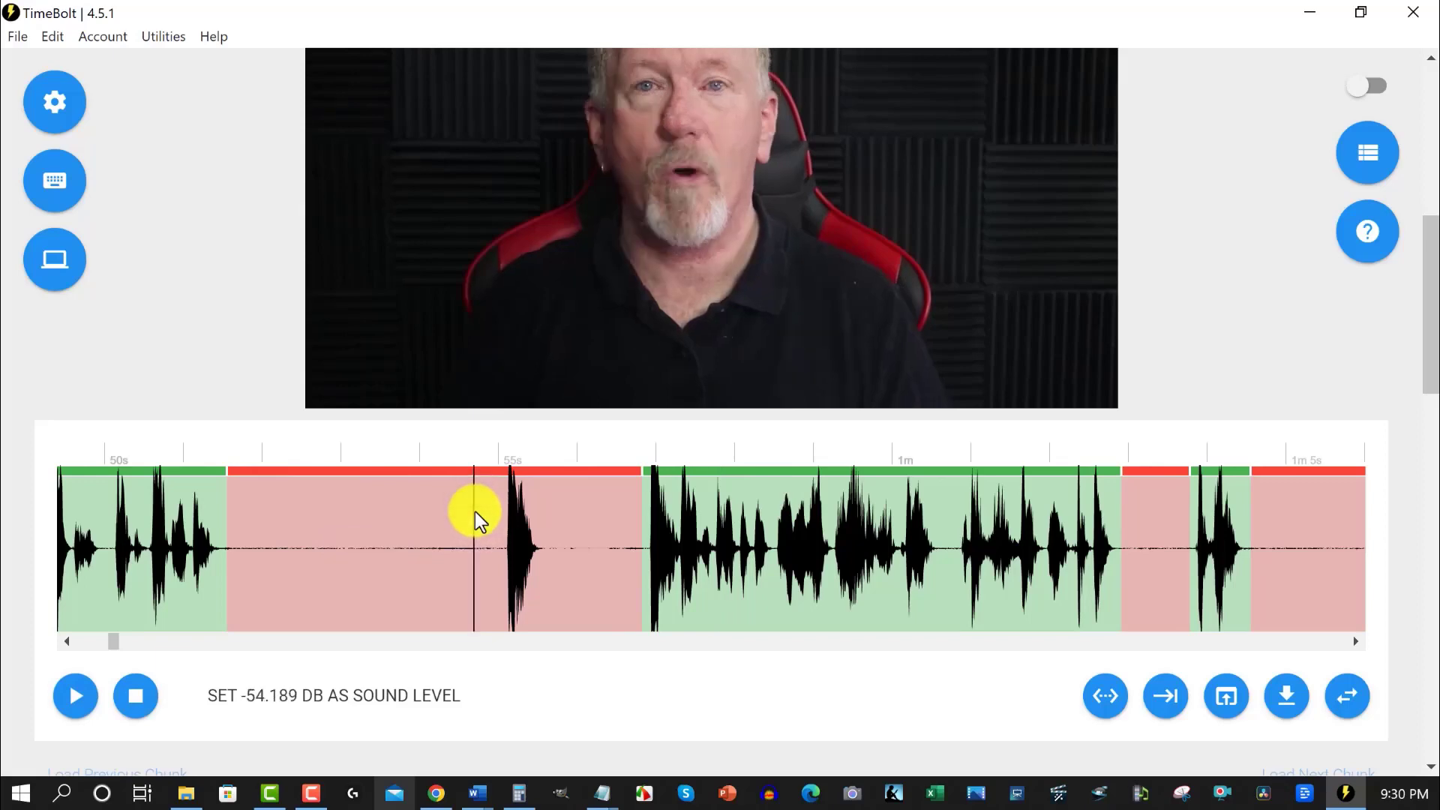
{"action": "left_click", "coordinate": [75, 702]}
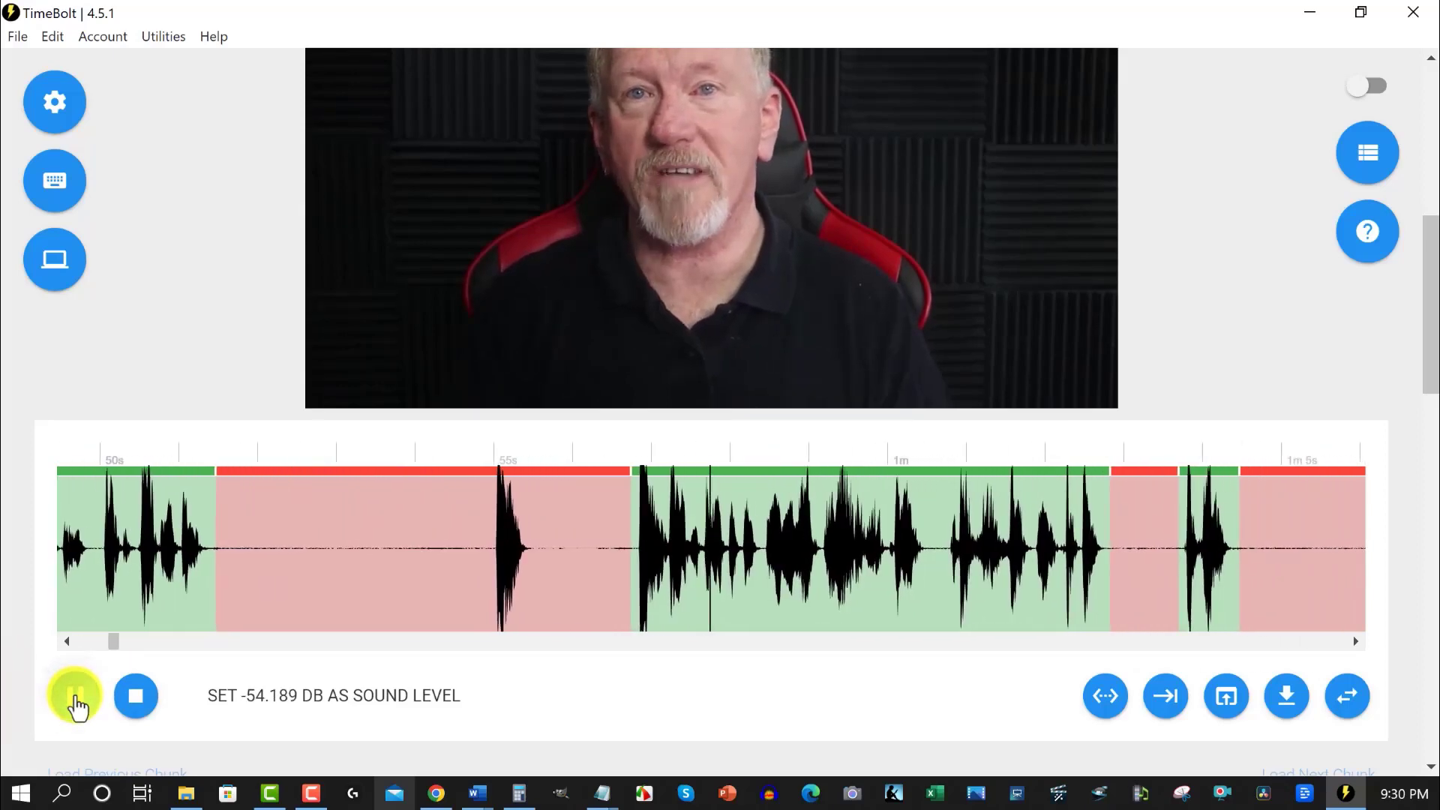
{"action": "left_click", "coordinate": [75, 699]}
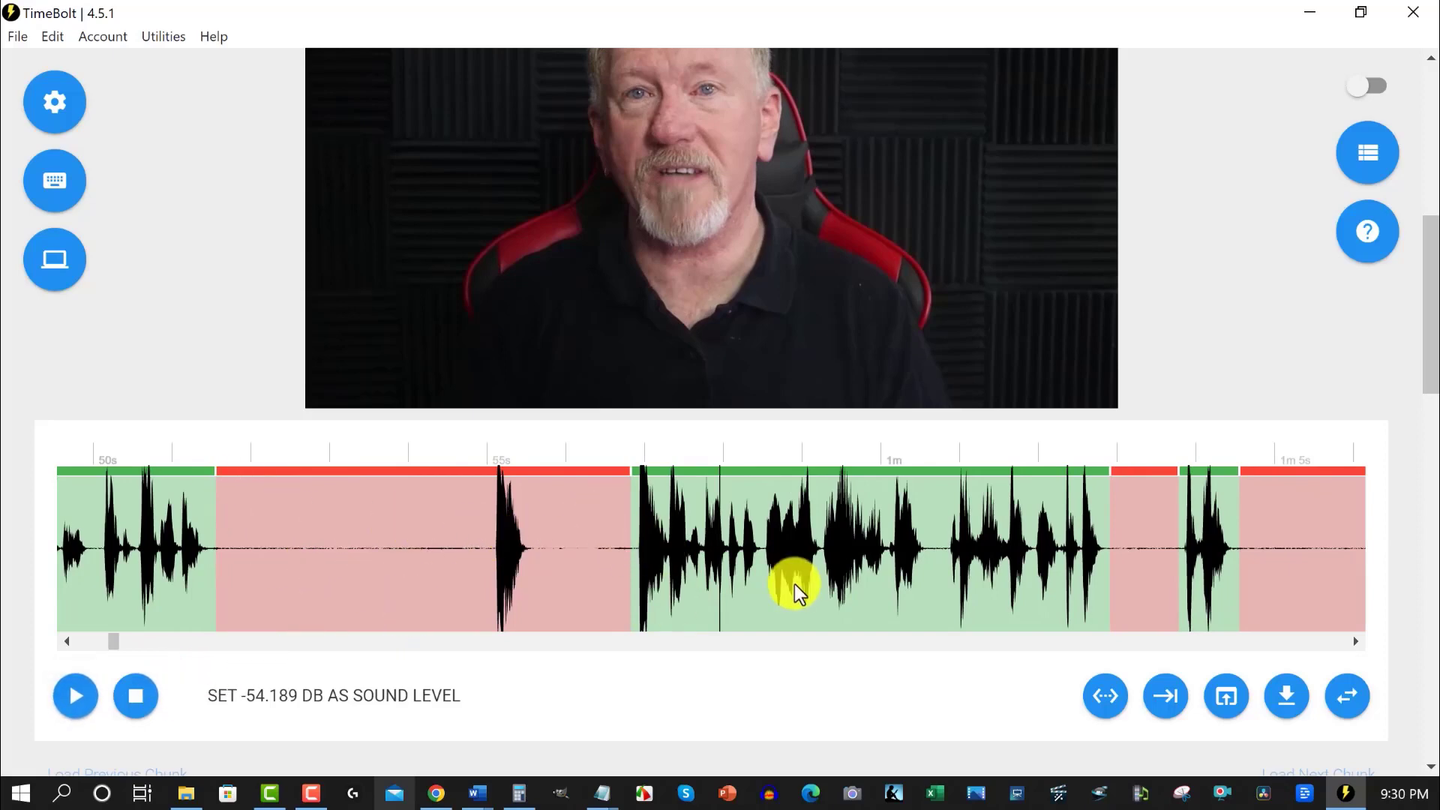
- Split the removed segment near 3:11 on both sides of its sound burst and mark the 3:11-3:12 part as kept
{"action": "left_click_drag", "start_coordinate": [114, 641], "coordinate": [200, 644]}
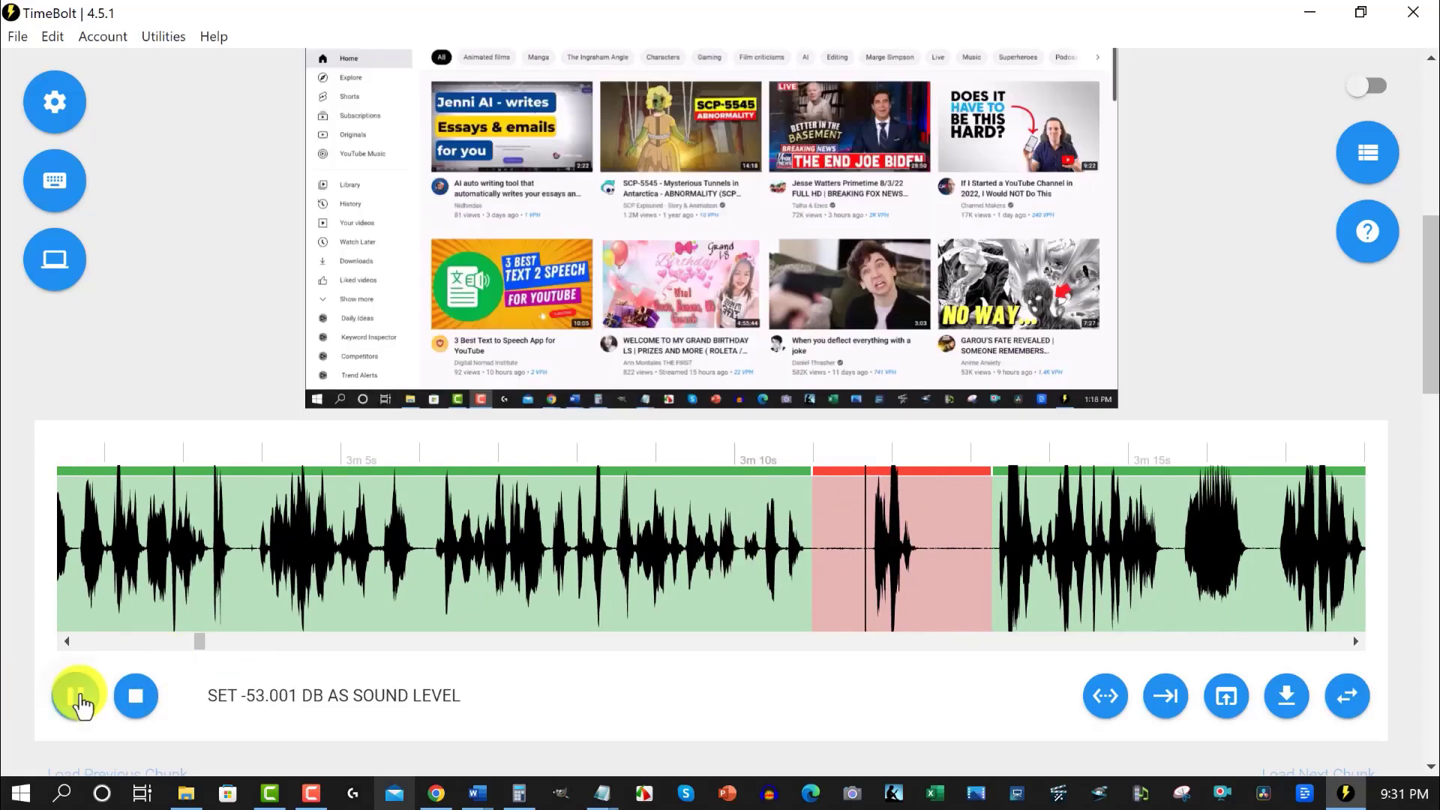
{"action": "left_click", "coordinate": [77, 697]}
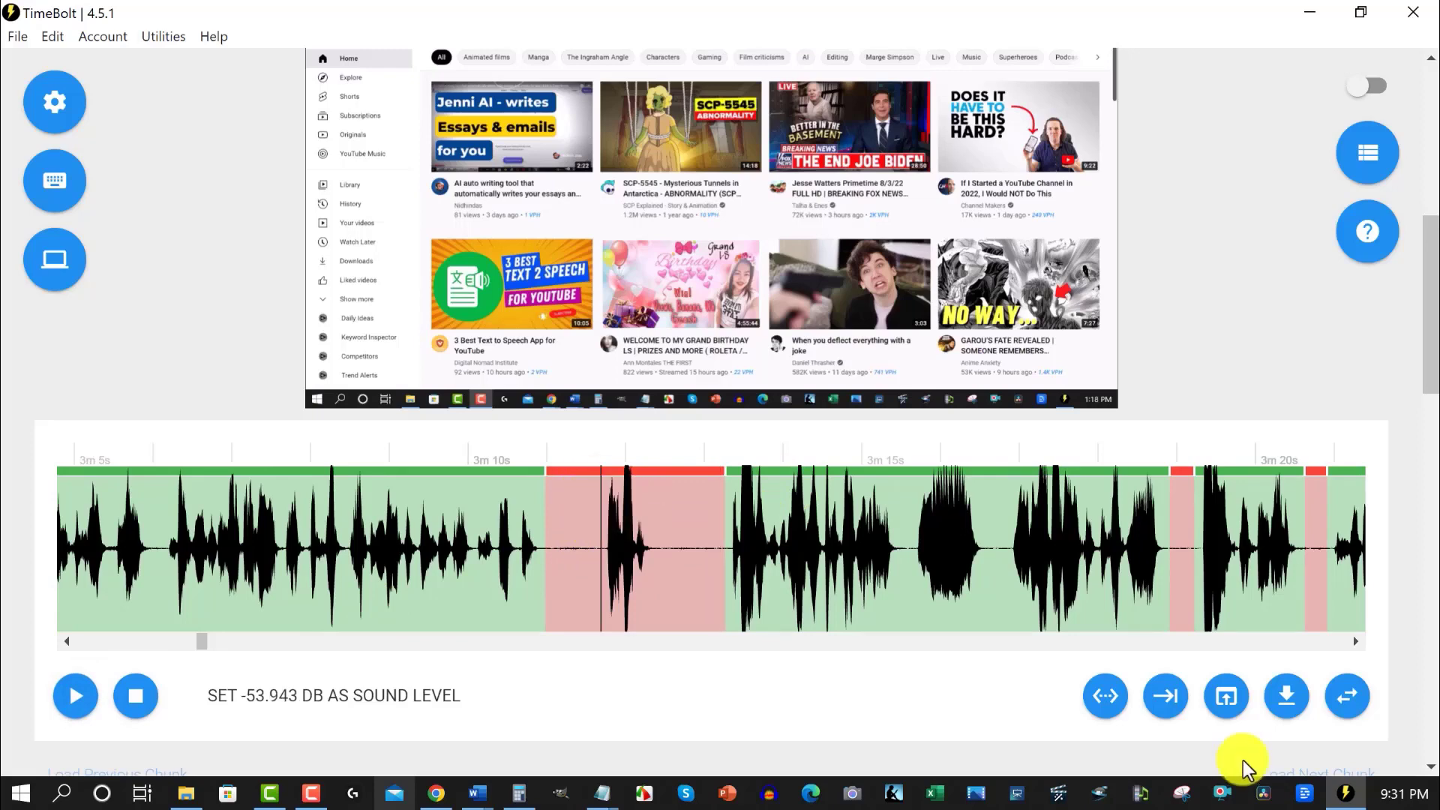
{"action": "left_click", "coordinate": [1105, 698]}
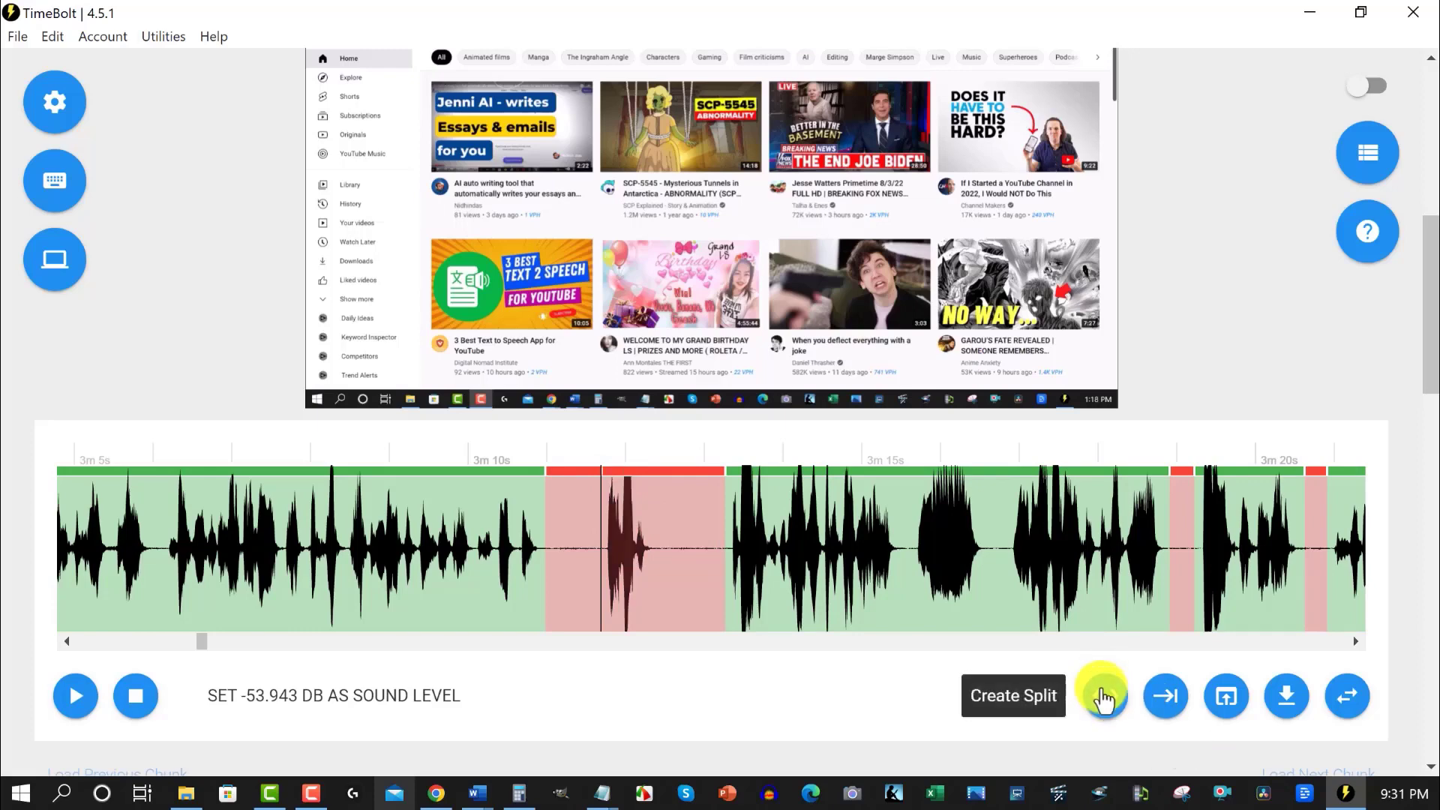
{"action": "left_click", "coordinate": [657, 491]}
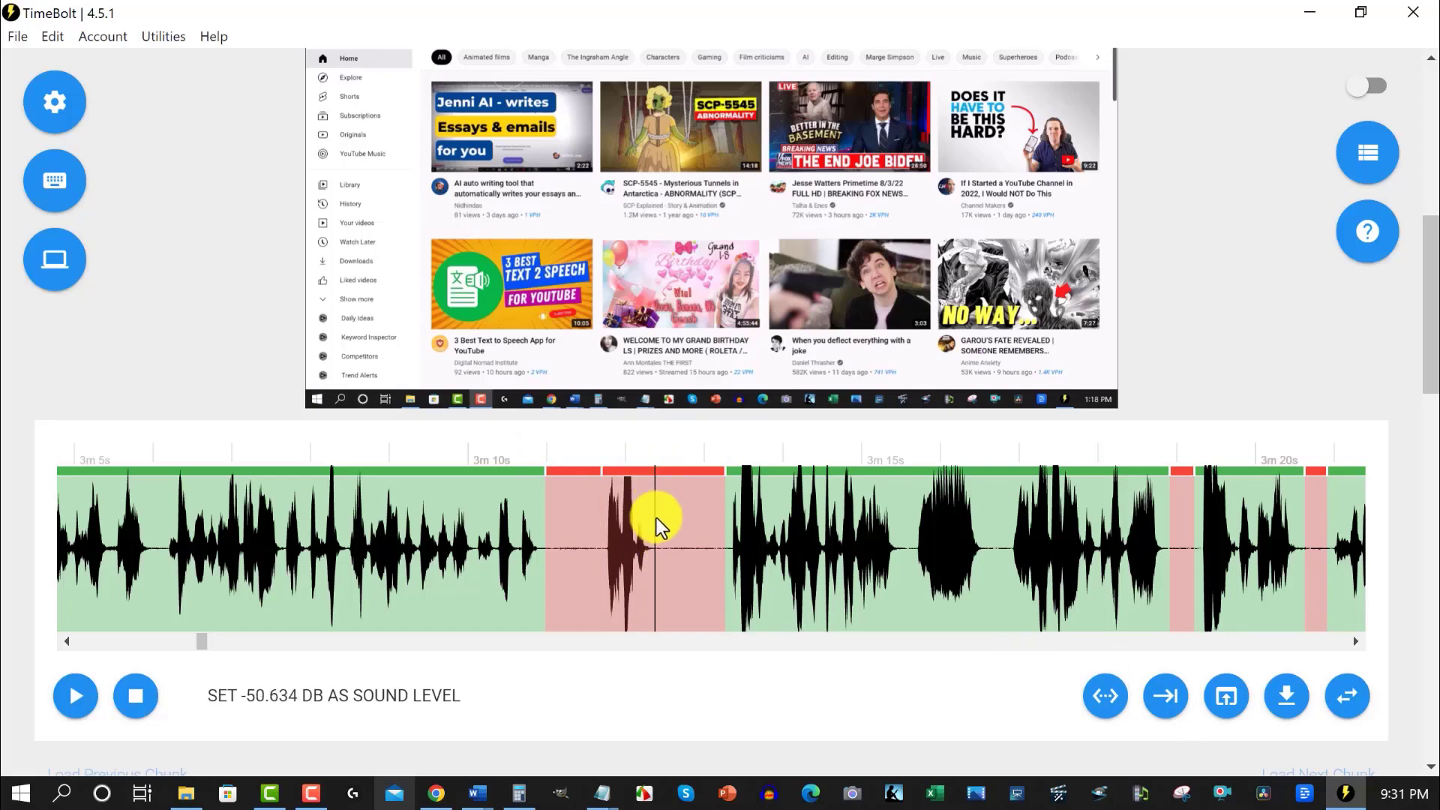
{"action": "left_click", "coordinate": [1106, 697]}
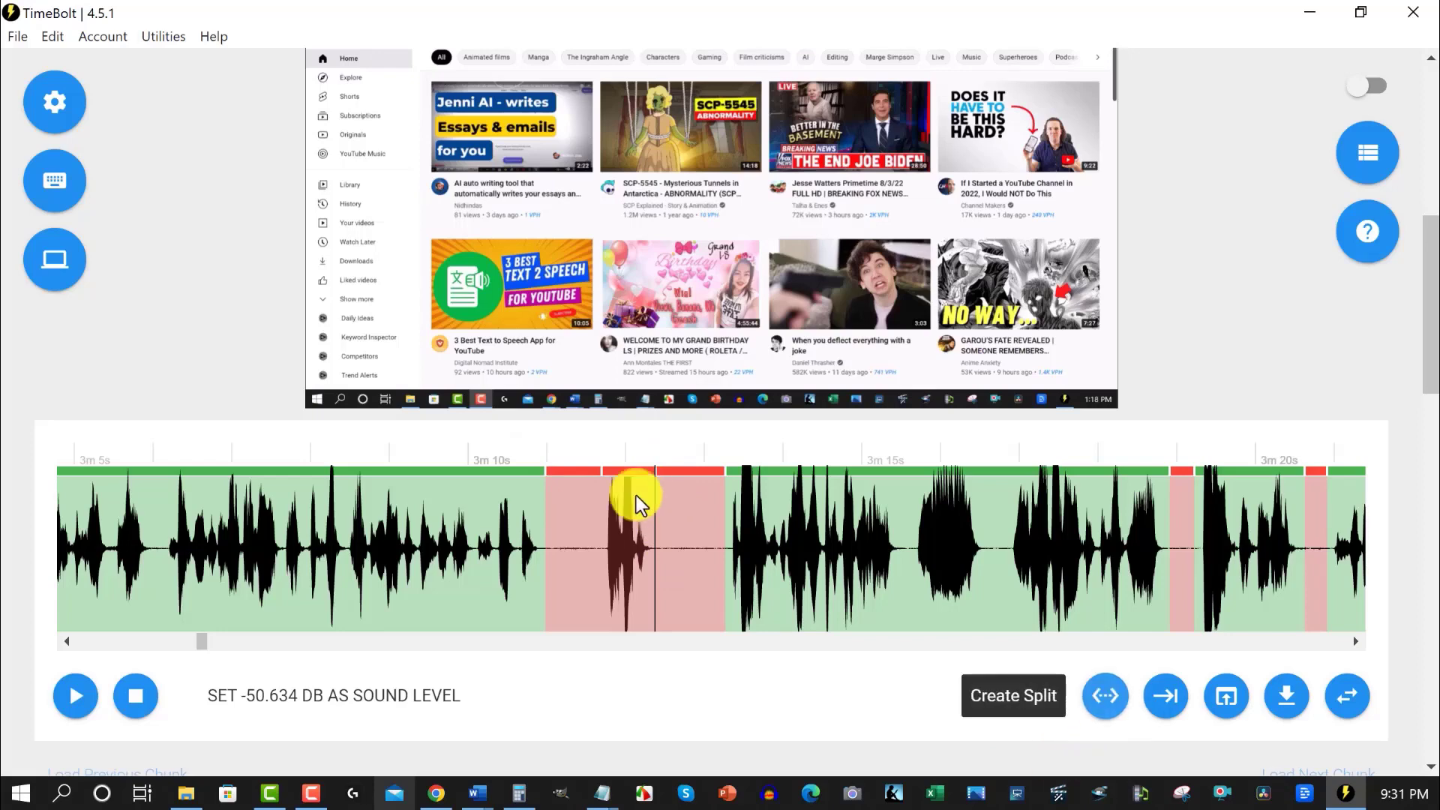
{"action": "left_click", "coordinate": [627, 472]}
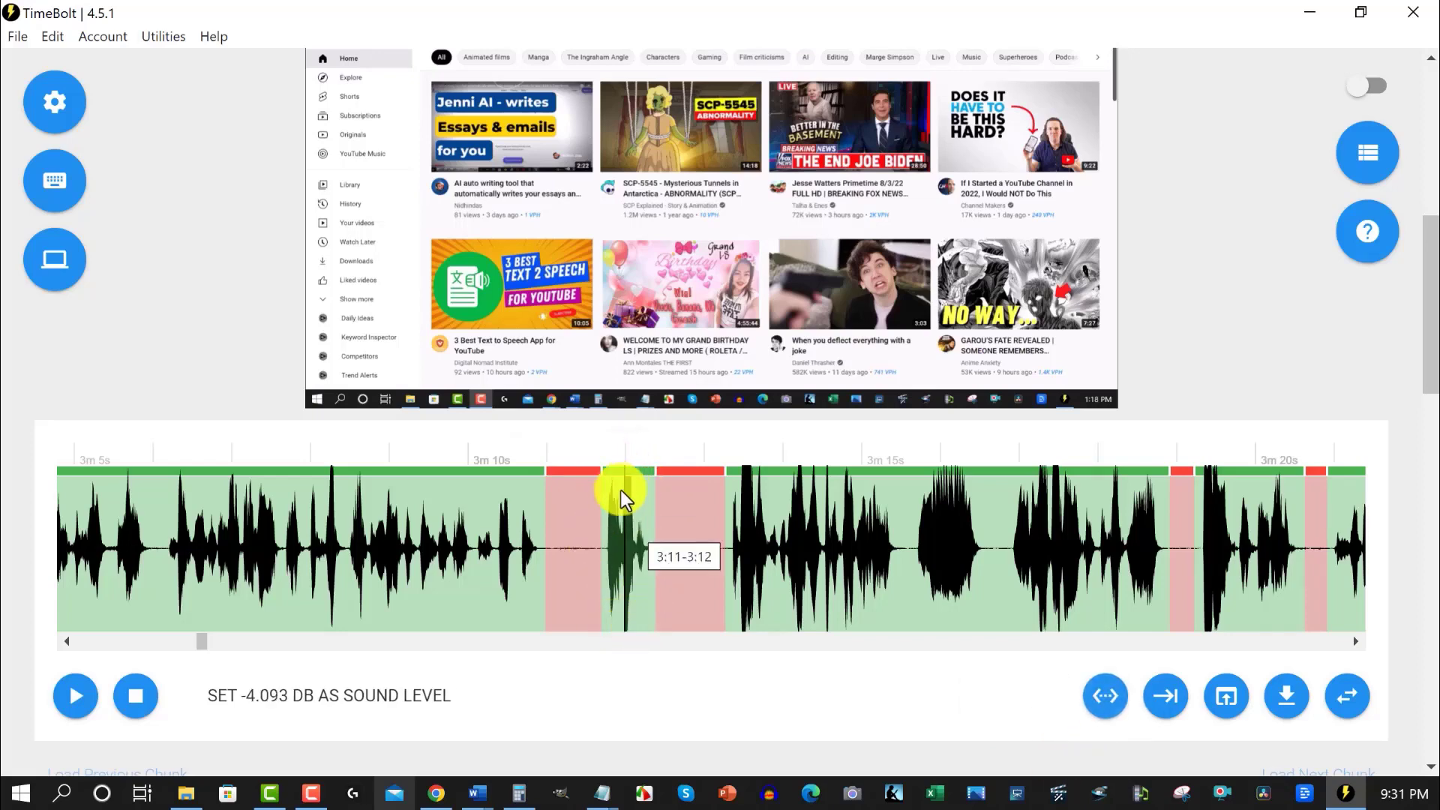
- Play back from about 3:09 to check the restored 3:11-3:12 segment
{"action": "left_click", "coordinate": [412, 486]}
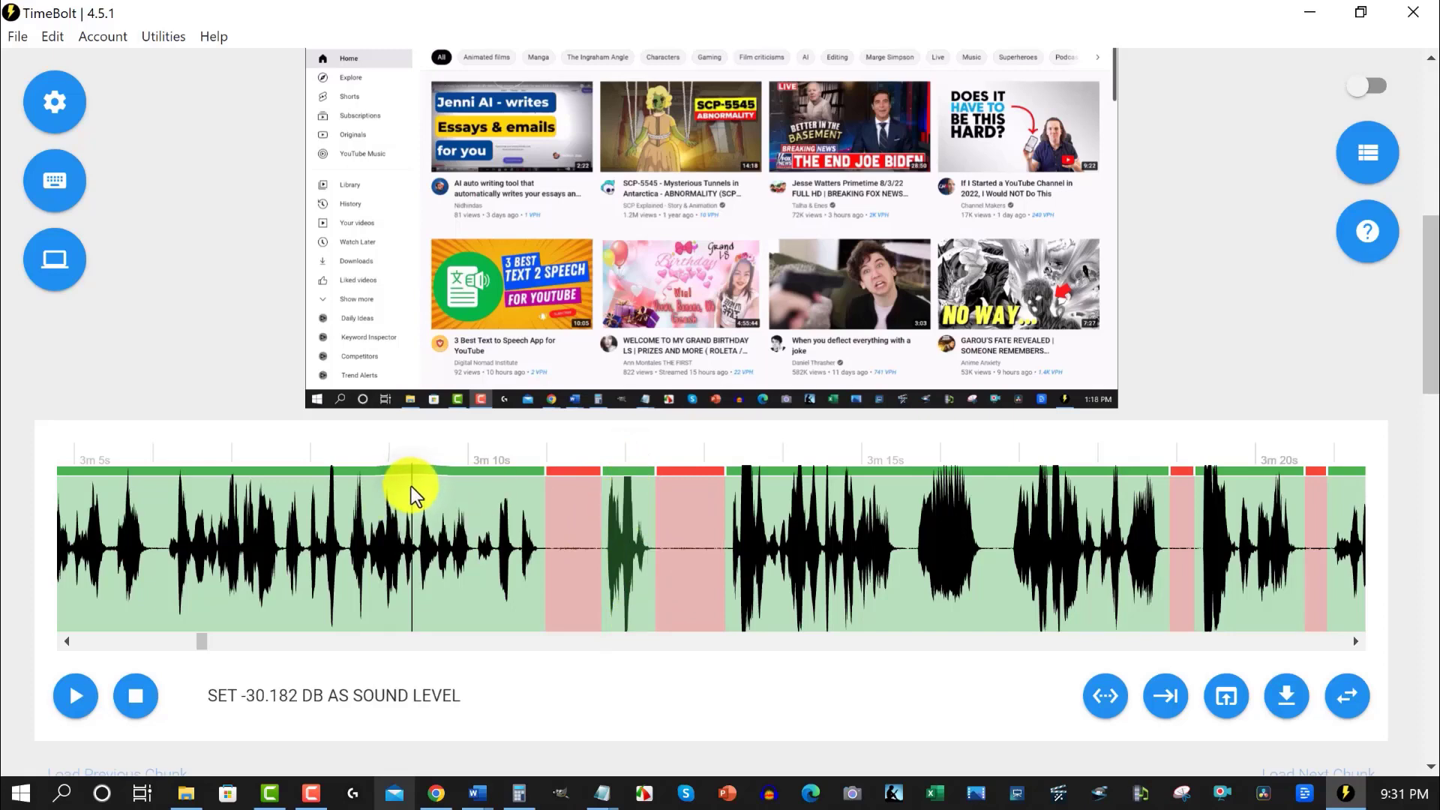
{"action": "left_click", "coordinate": [74, 696]}
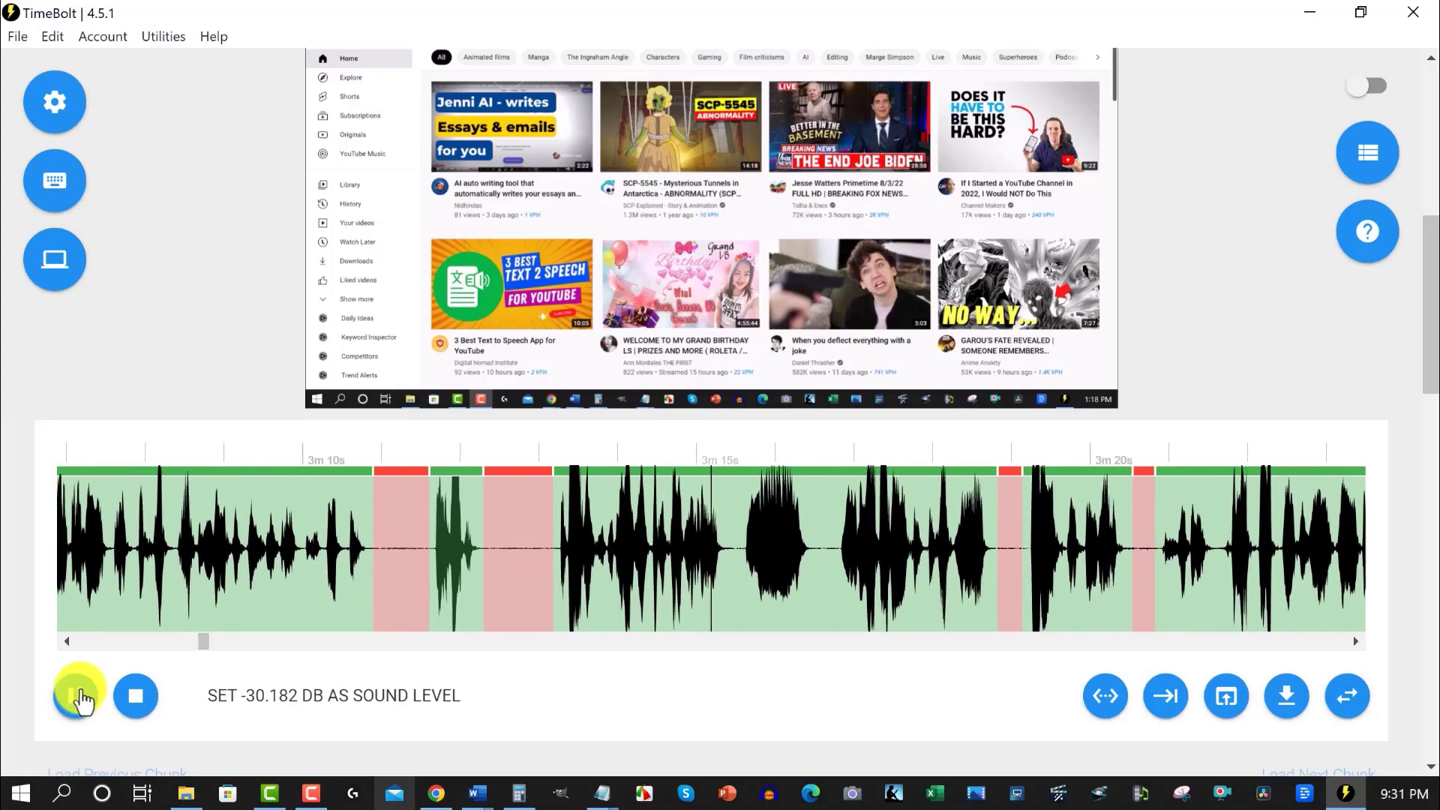
{"action": "left_click", "coordinate": [79, 697]}
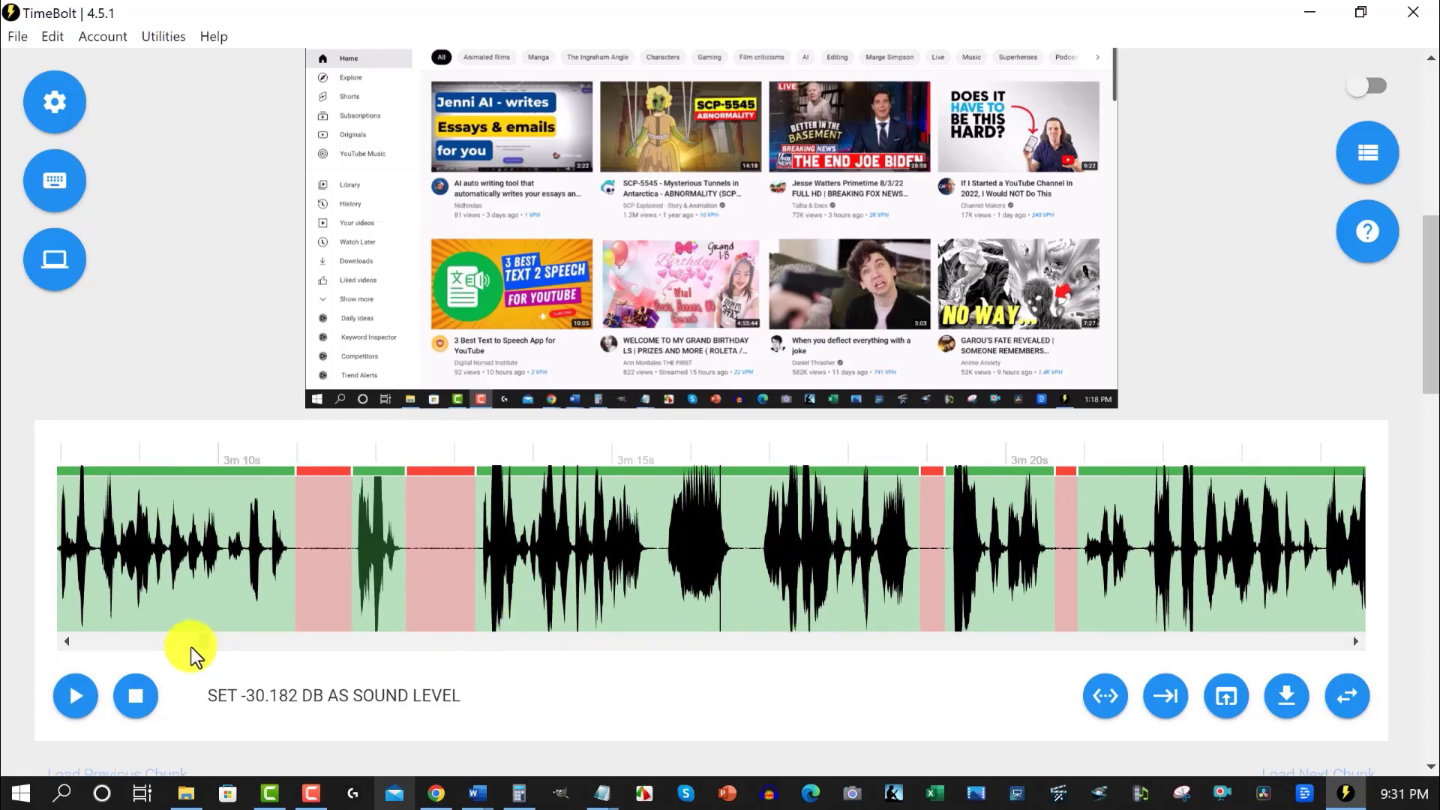
- Split the kept segment at about 3:32 and mark its quiet remainder and the short segment at about 3:35 for removal
{"action": "left_click_drag", "start_coordinate": [191, 647], "coordinate": [222, 639]}
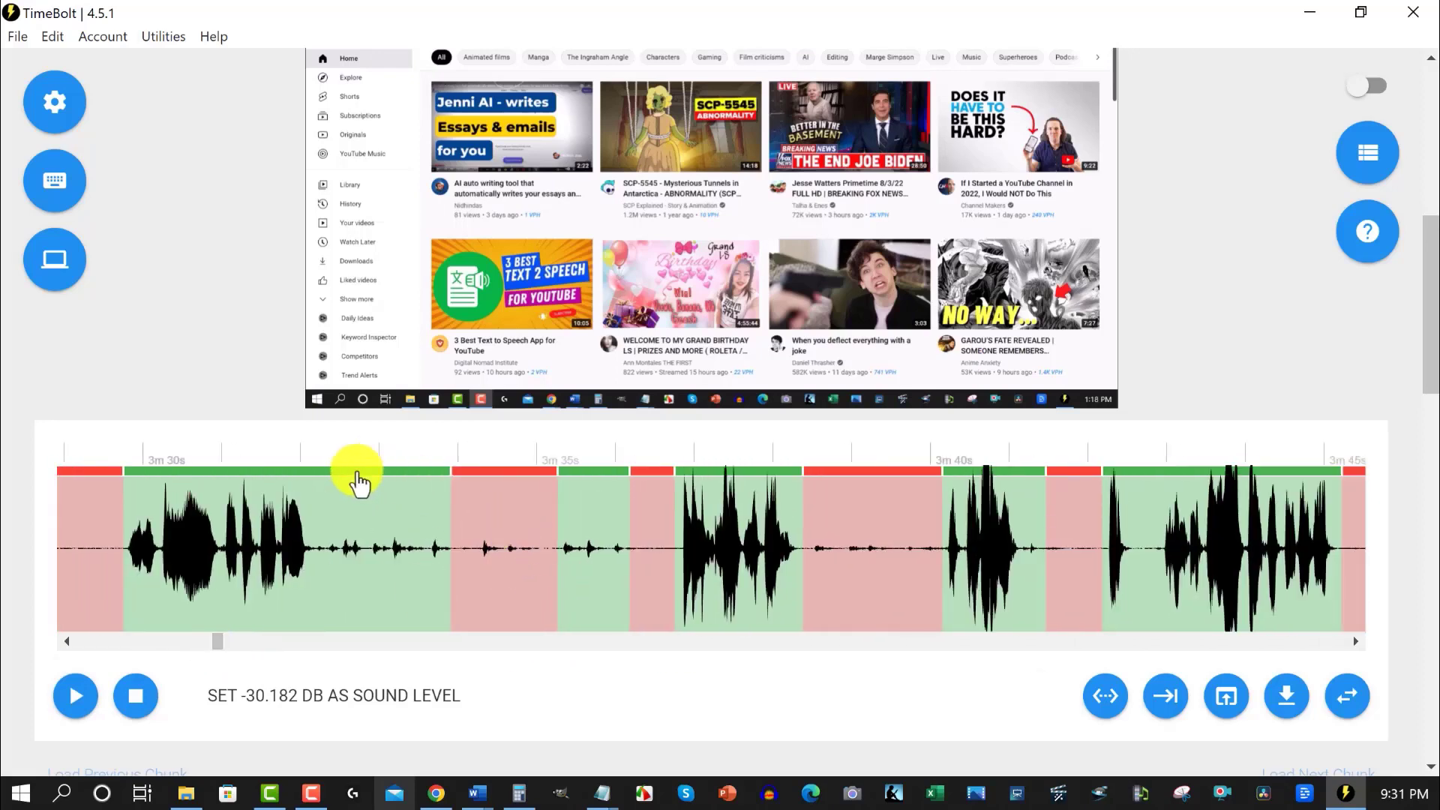
{"action": "left_click", "coordinate": [332, 497]}
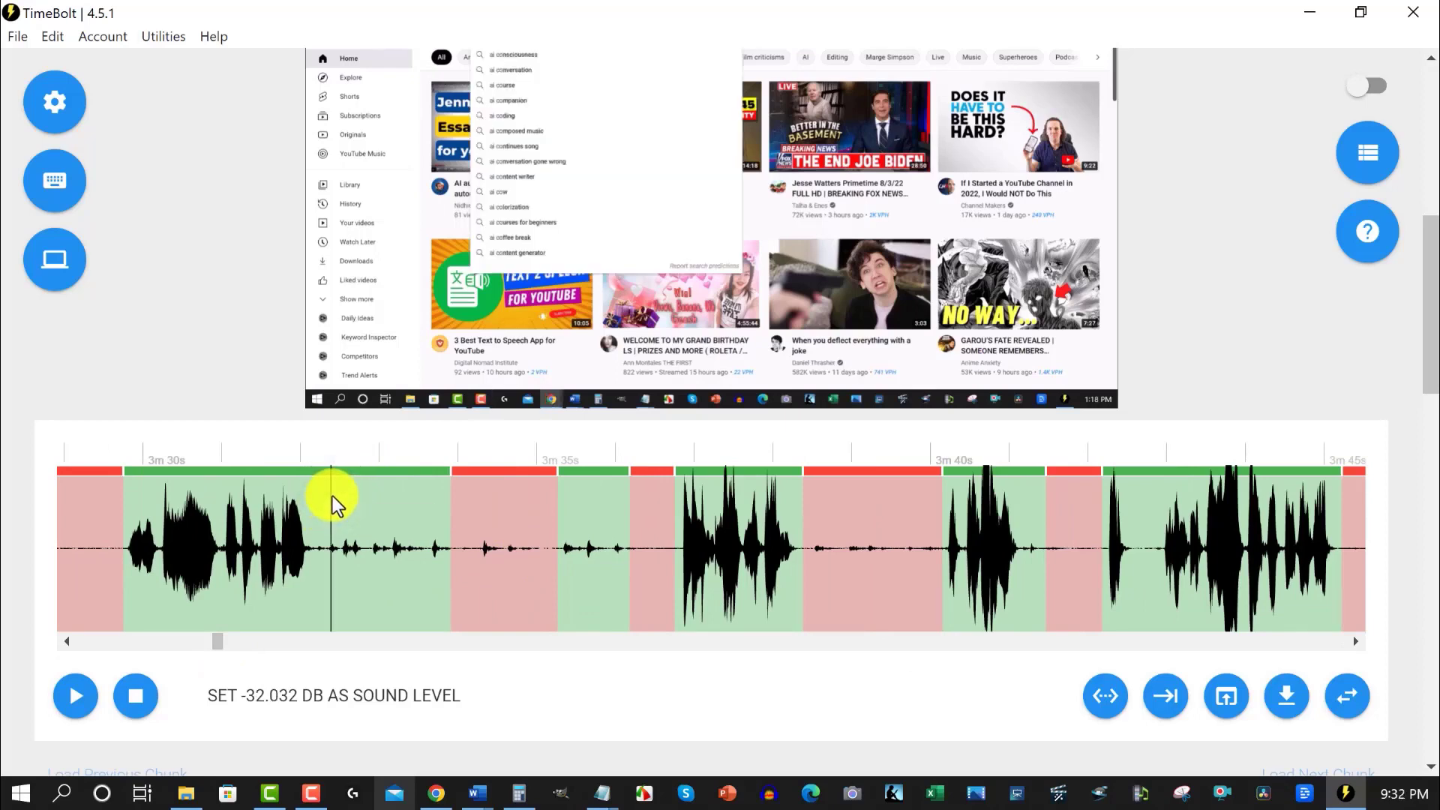
{"action": "left_click", "coordinate": [370, 484]}
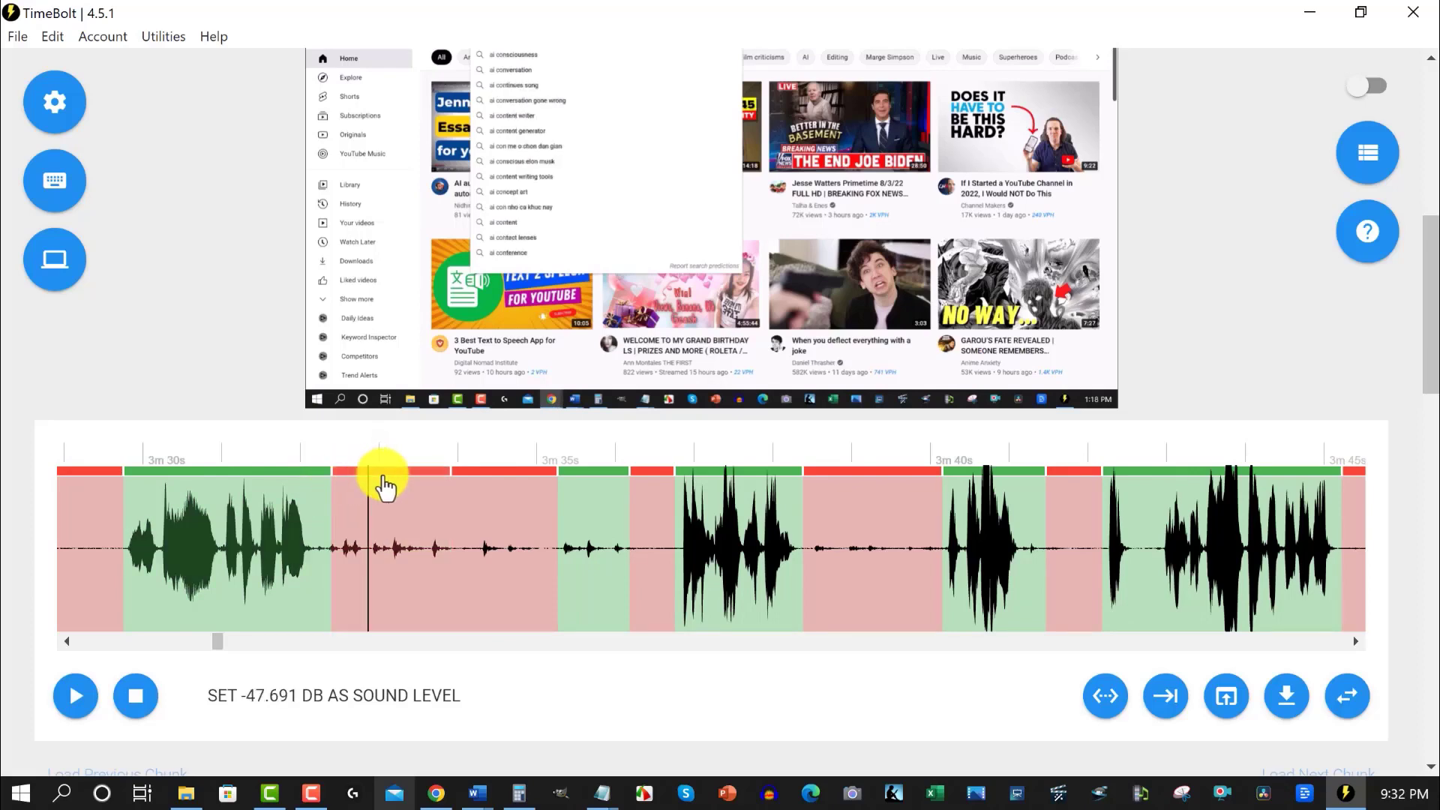
{"action": "left_click", "coordinate": [584, 474]}
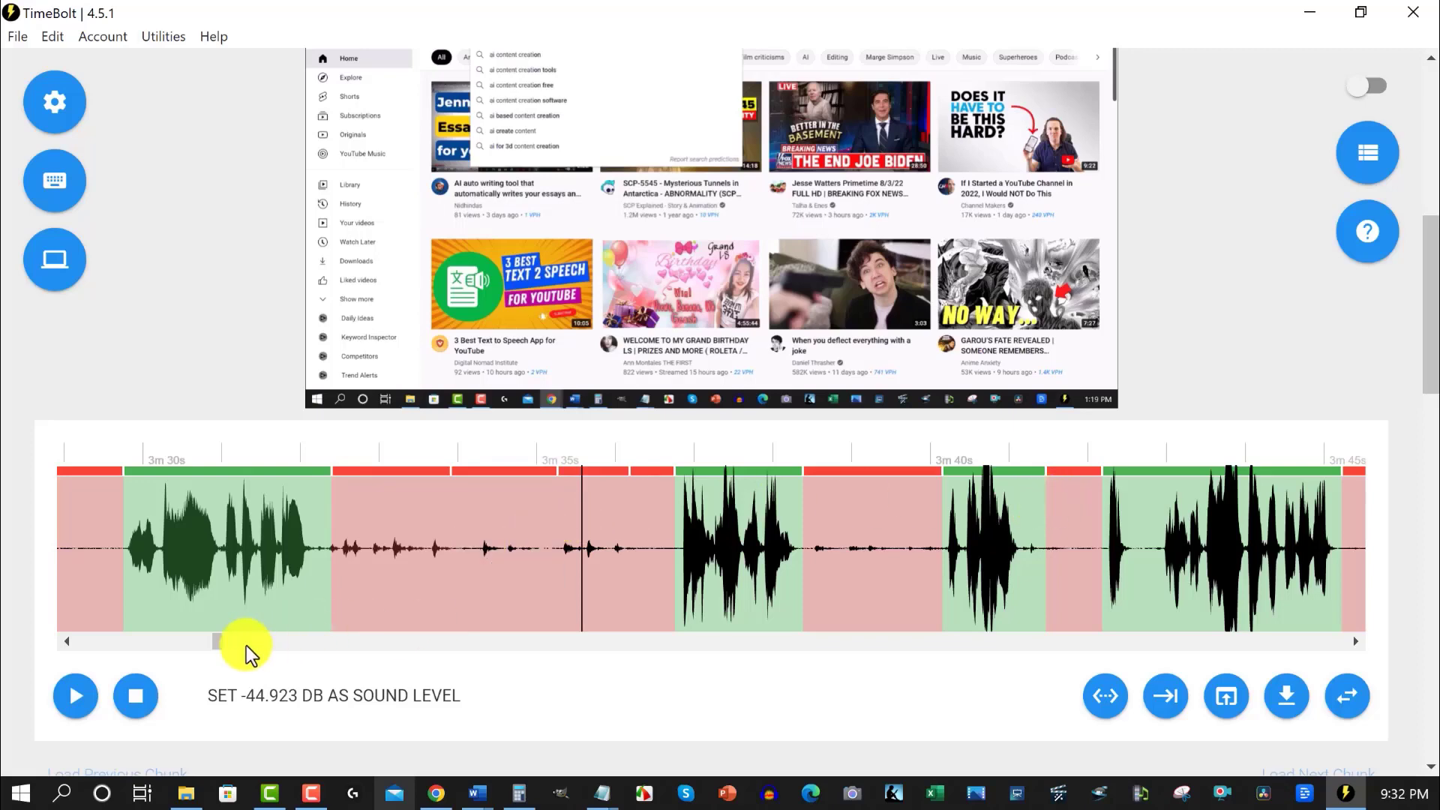
- Play back from inside the removed segment at about 3:52 to check how its sound burst is handled
{"action": "left_click_drag", "start_coordinate": [218, 642], "coordinate": [228, 641]}
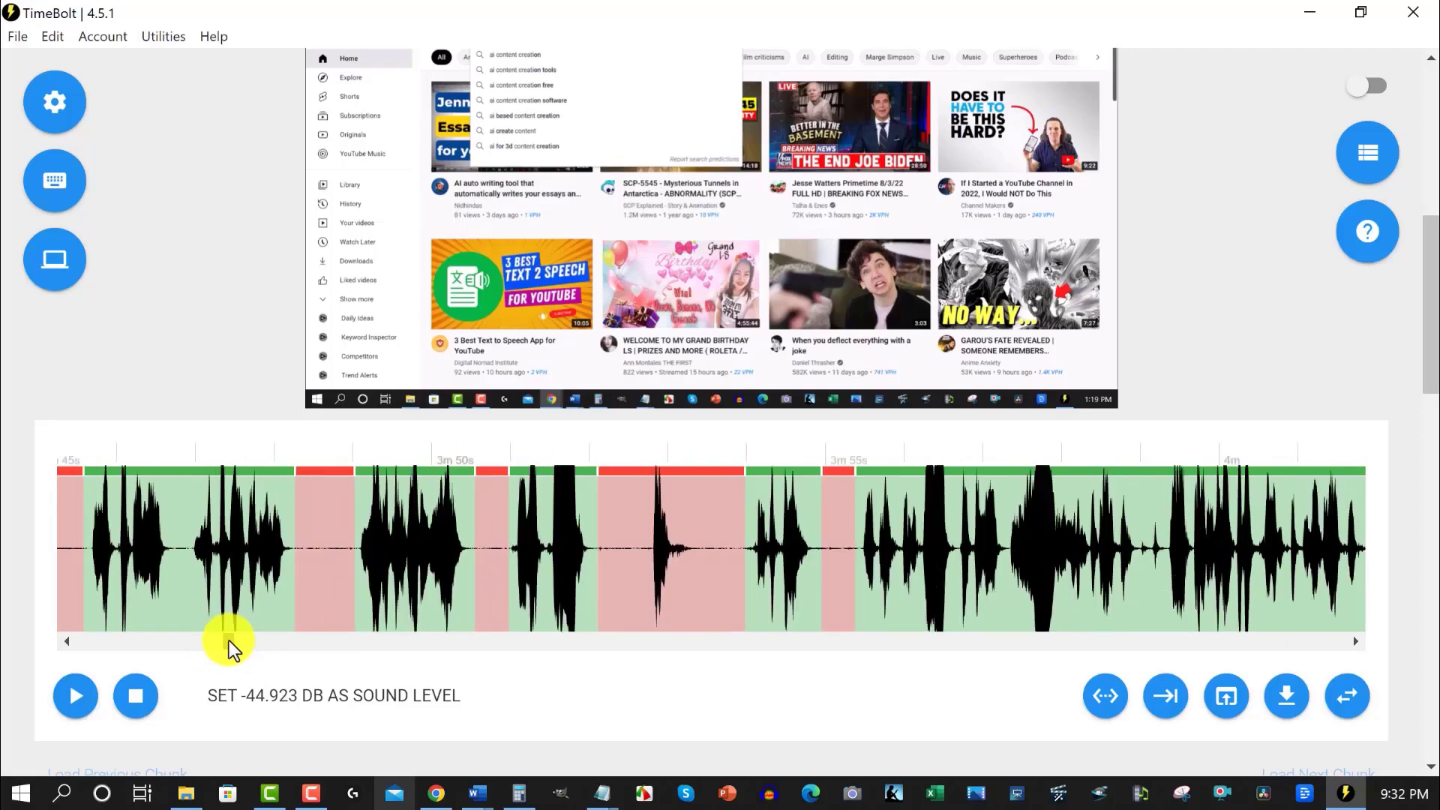
{"action": "left_click", "coordinate": [635, 494]}
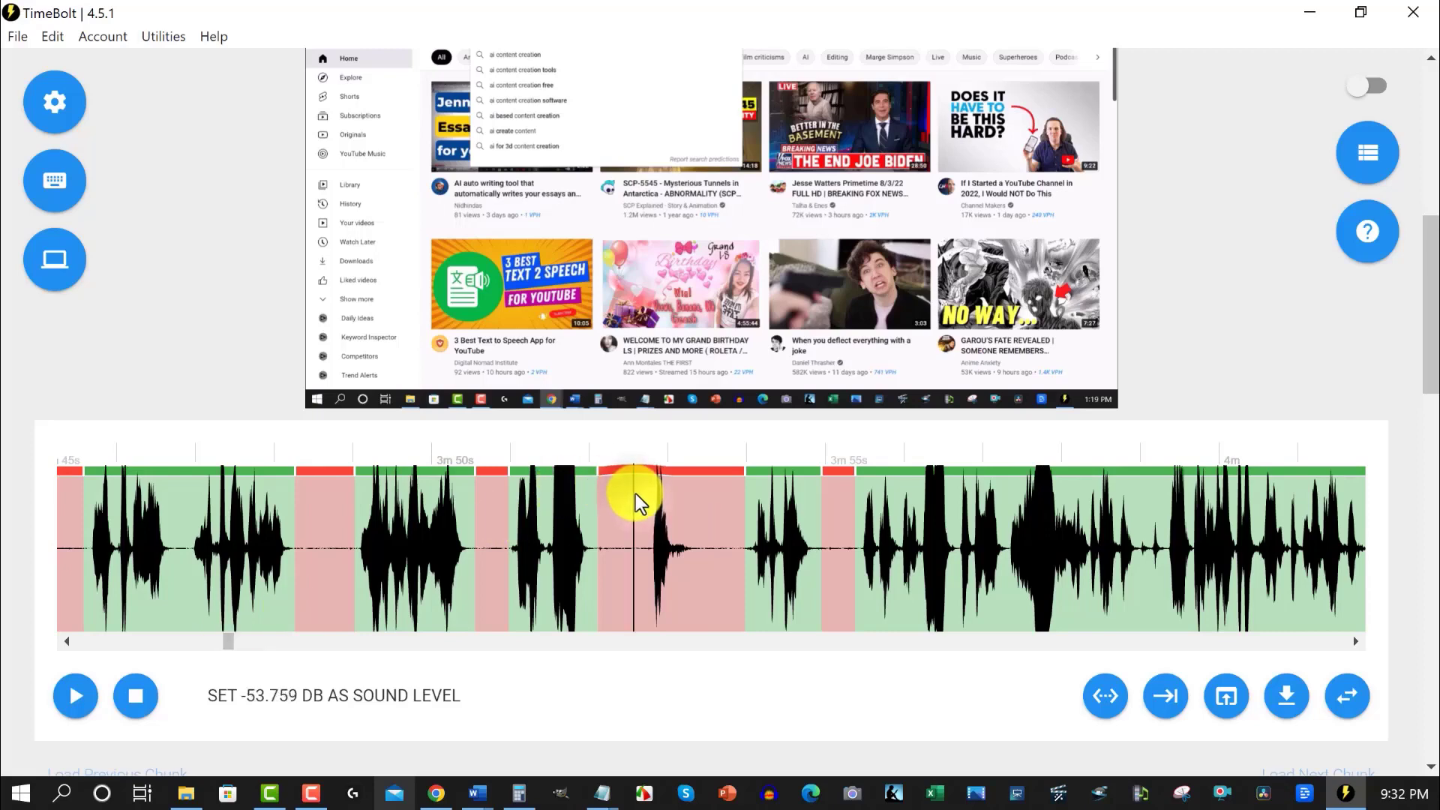
{"action": "left_click", "coordinate": [78, 694]}
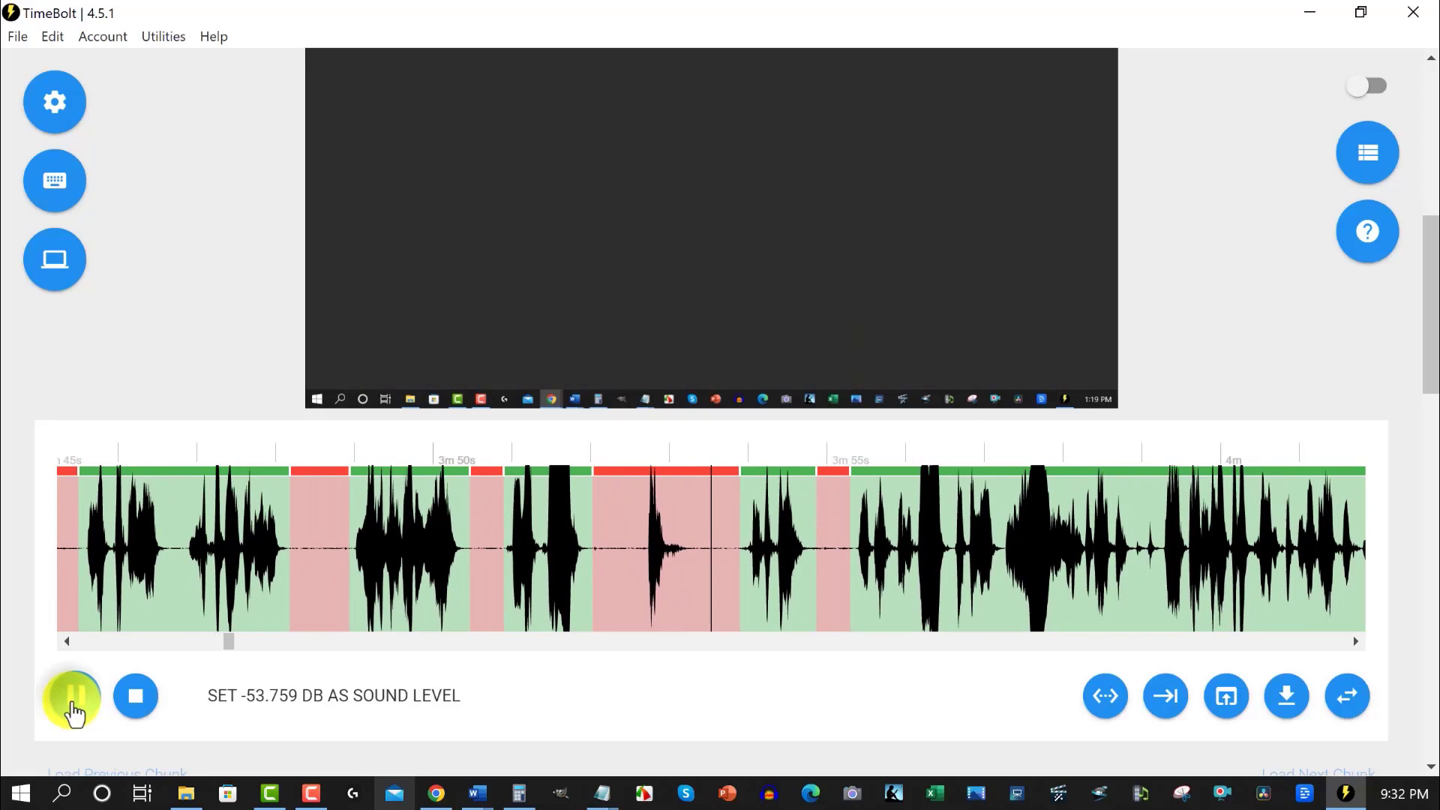
{"action": "left_click", "coordinate": [74, 706]}
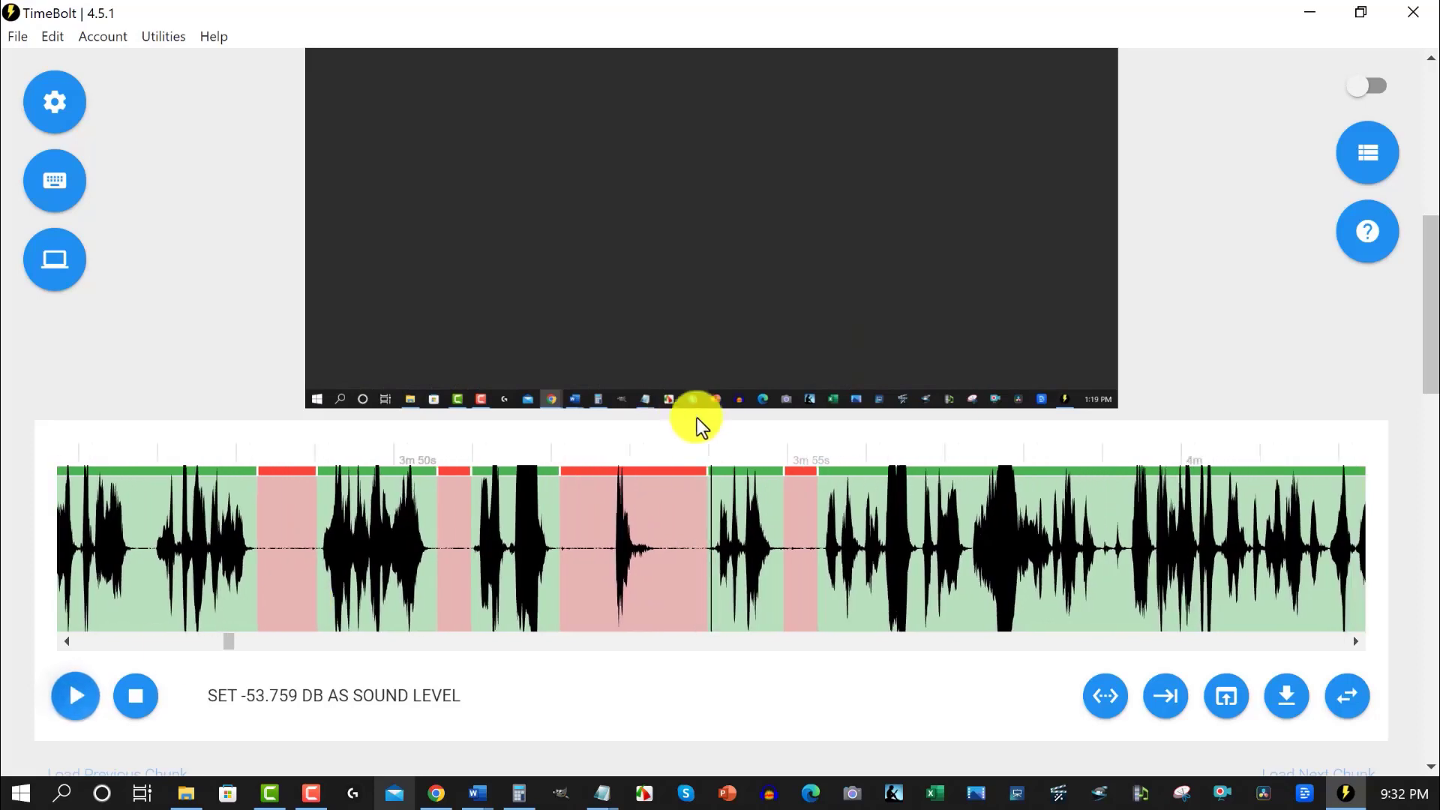
- Split the removed segment around the sound burst at 3:52-3:53 and mark that part as kept
{"action": "left_click", "coordinate": [606, 498]}
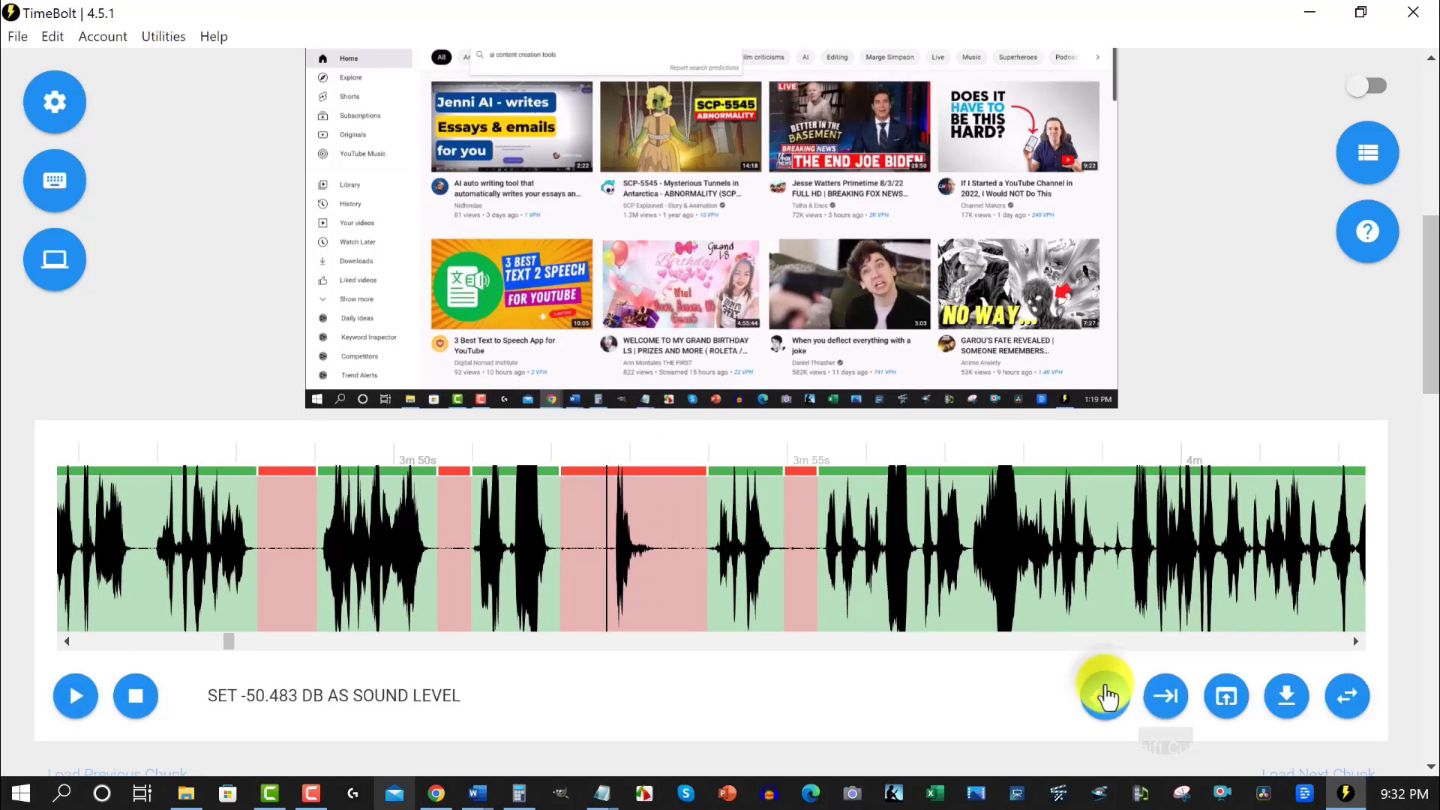
{"action": "left_click", "coordinate": [653, 498]}
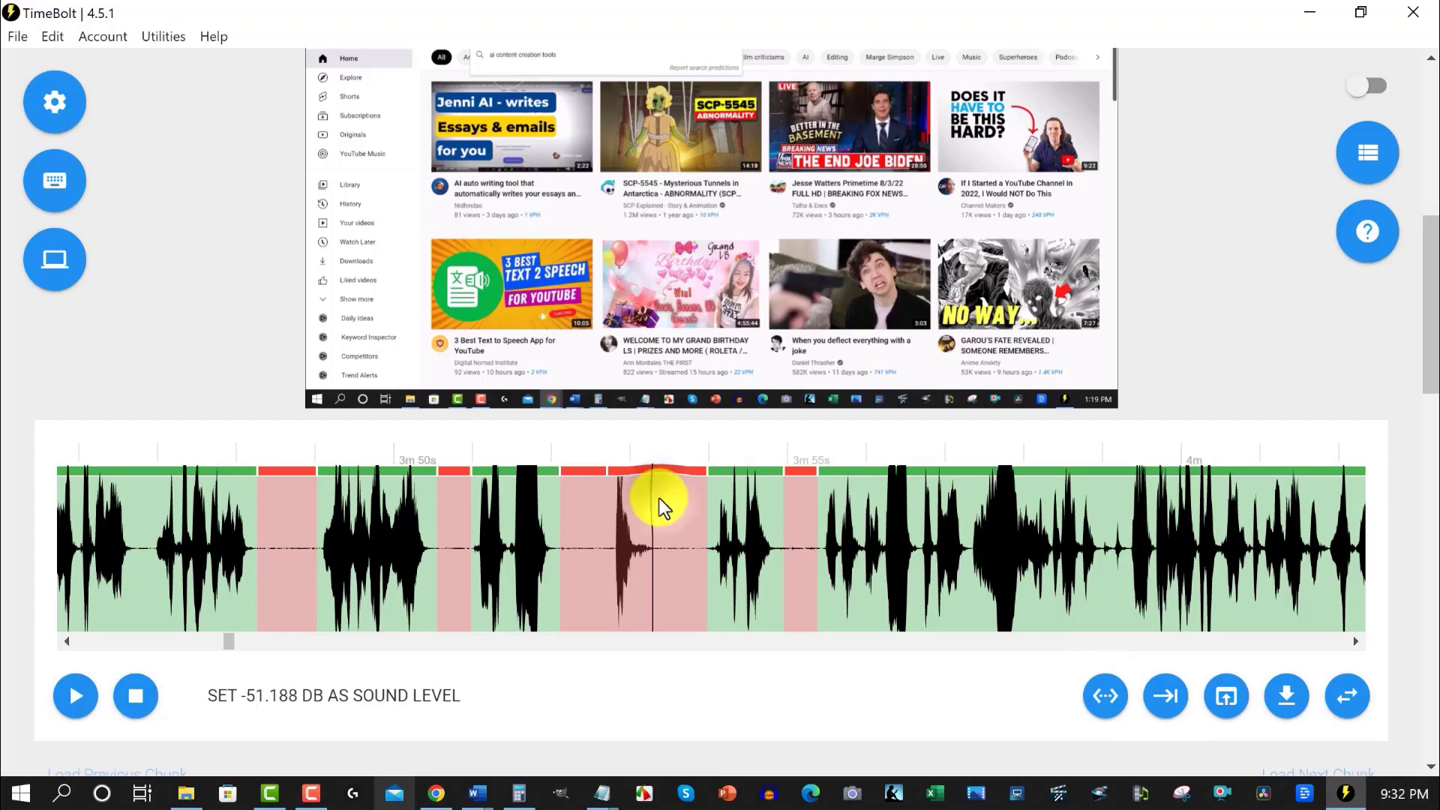
{"action": "left_click", "coordinate": [658, 498]}
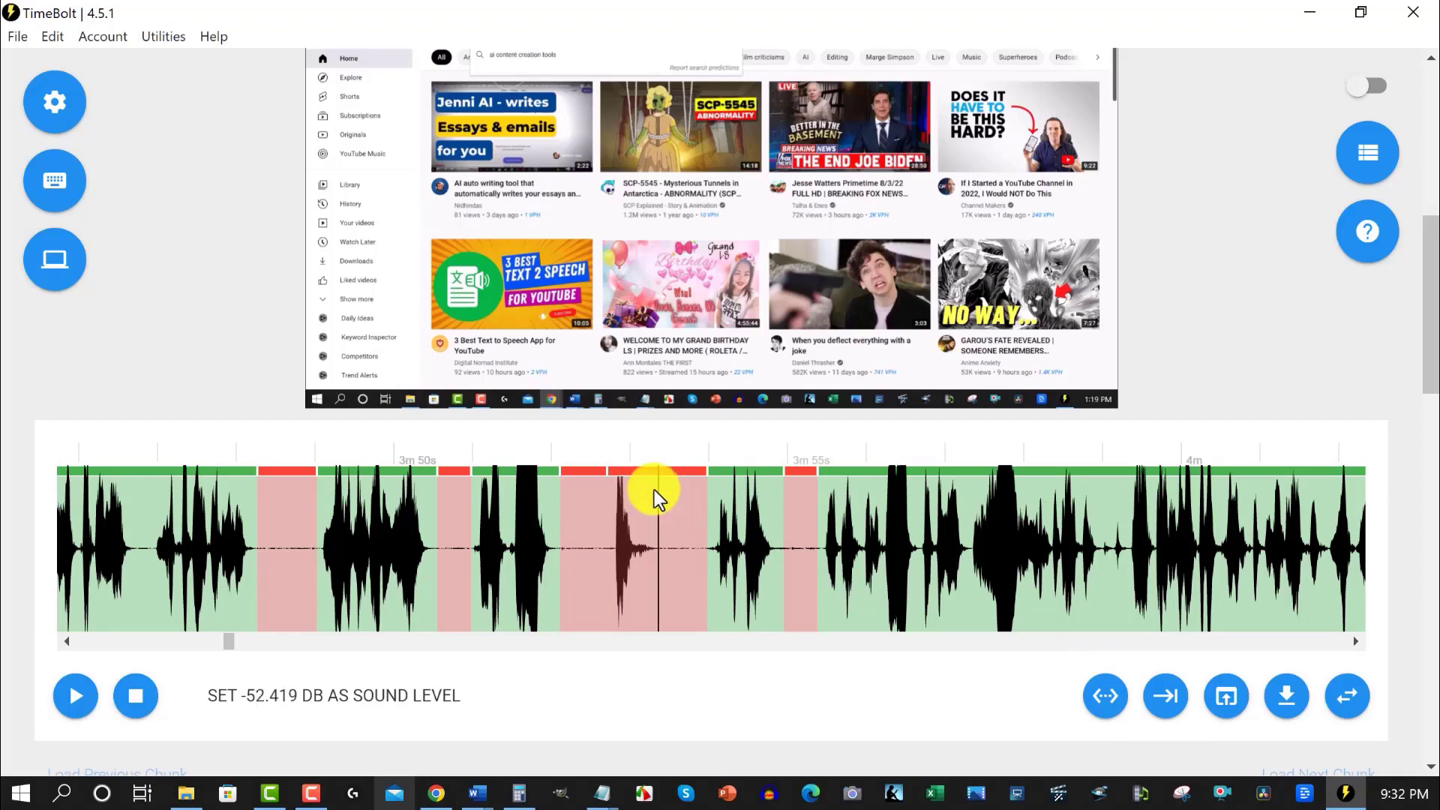
{"action": "left_click", "coordinate": [636, 472]}
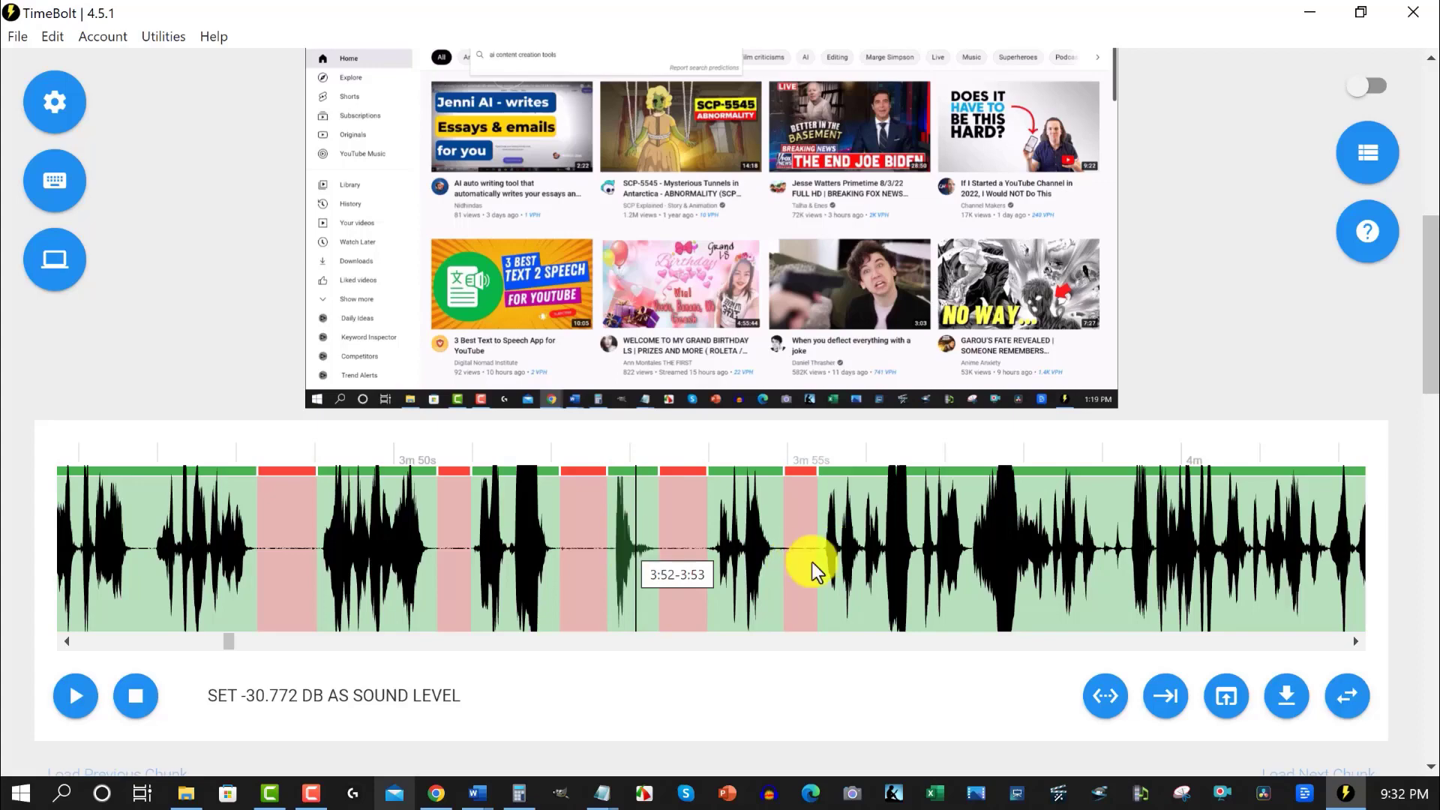
- Play back across the removed 4:07-4:09 segment to check how its sound burst is handled
{"action": "left_click_drag", "start_coordinate": [225, 640], "coordinate": [239, 641]}
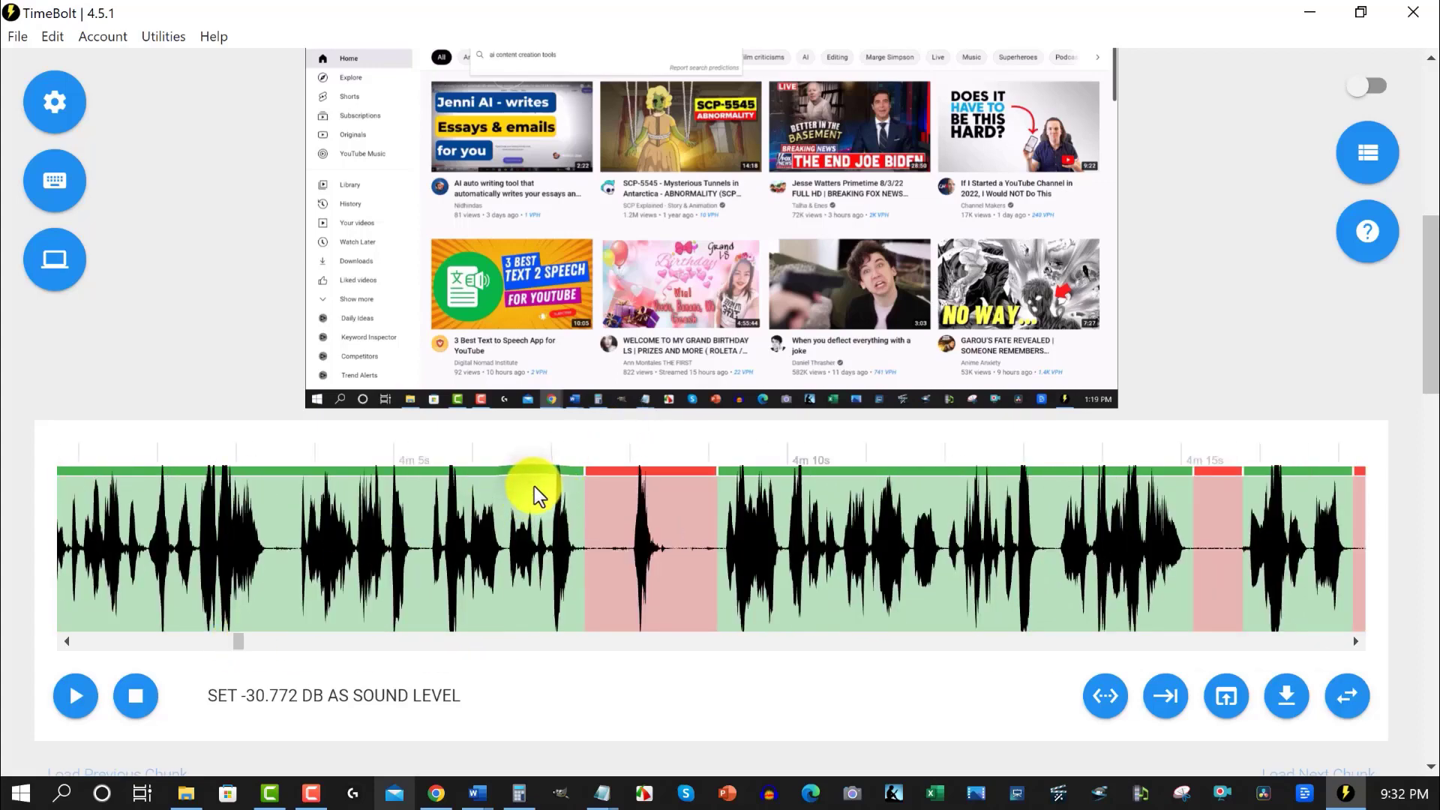
{"action": "left_click", "coordinate": [75, 696]}
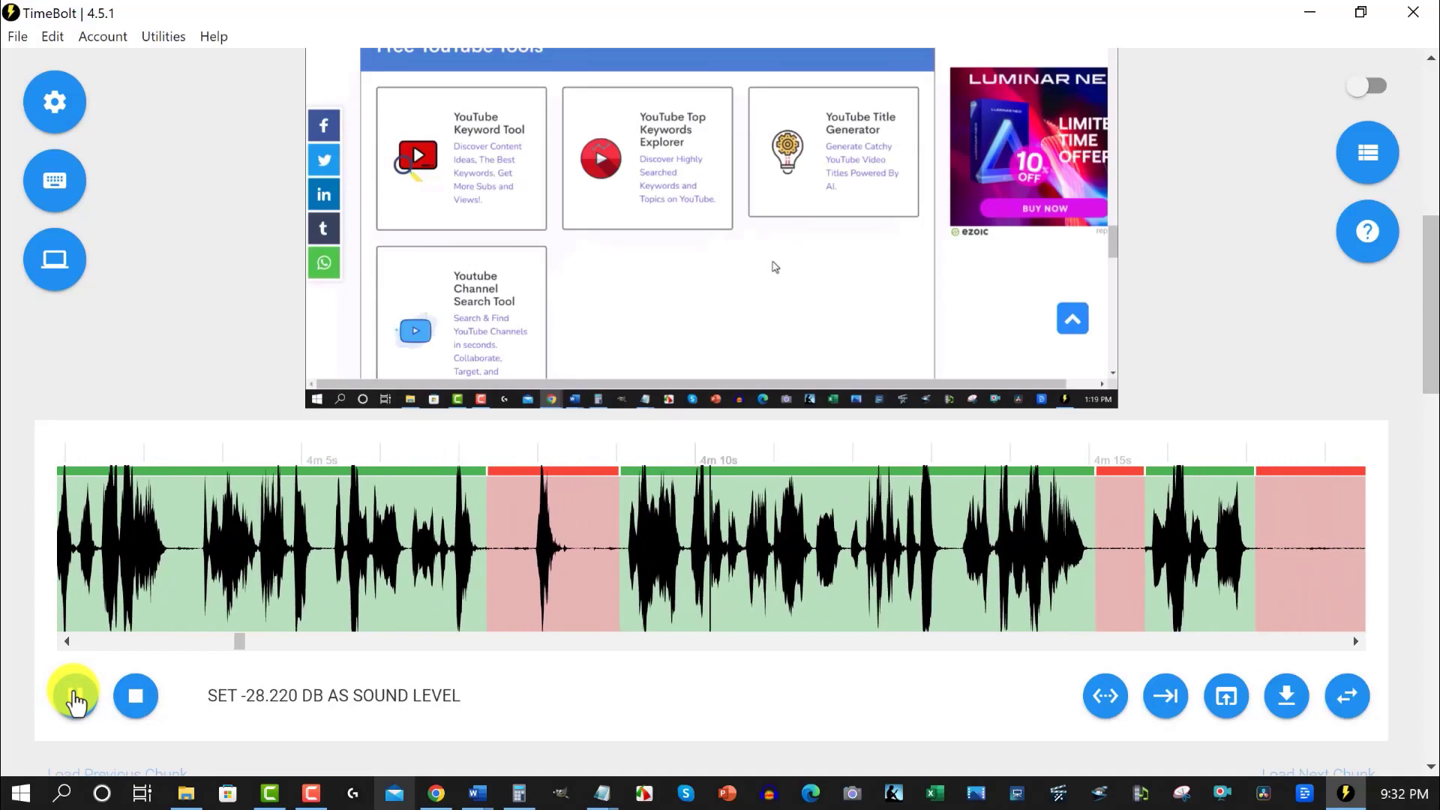
{"action": "left_click", "coordinate": [75, 696]}
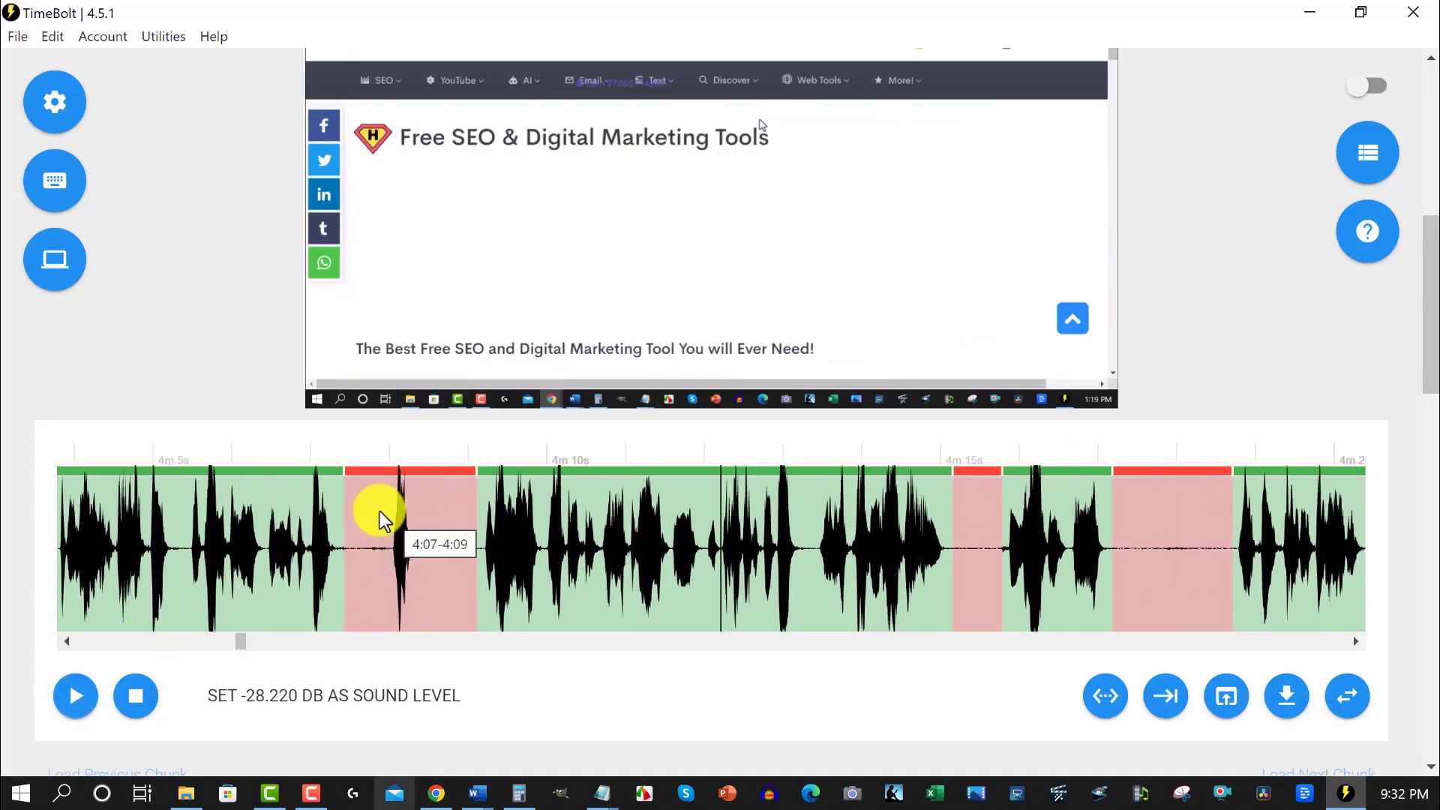
{"action": "left_click", "coordinate": [380, 511]}
{"action": "left_click", "coordinate": [75, 697]}
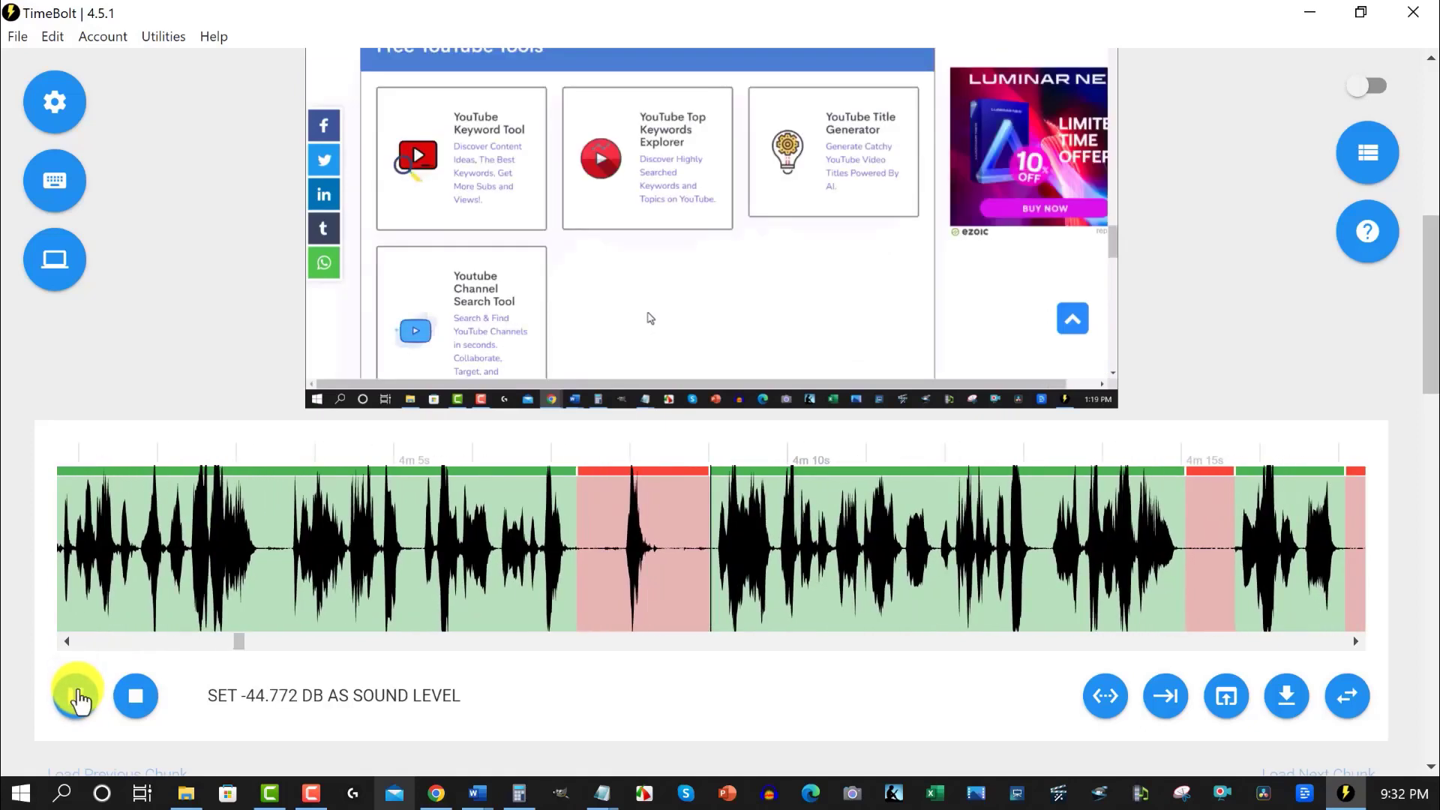
{"action": "left_click", "coordinate": [75, 696]}
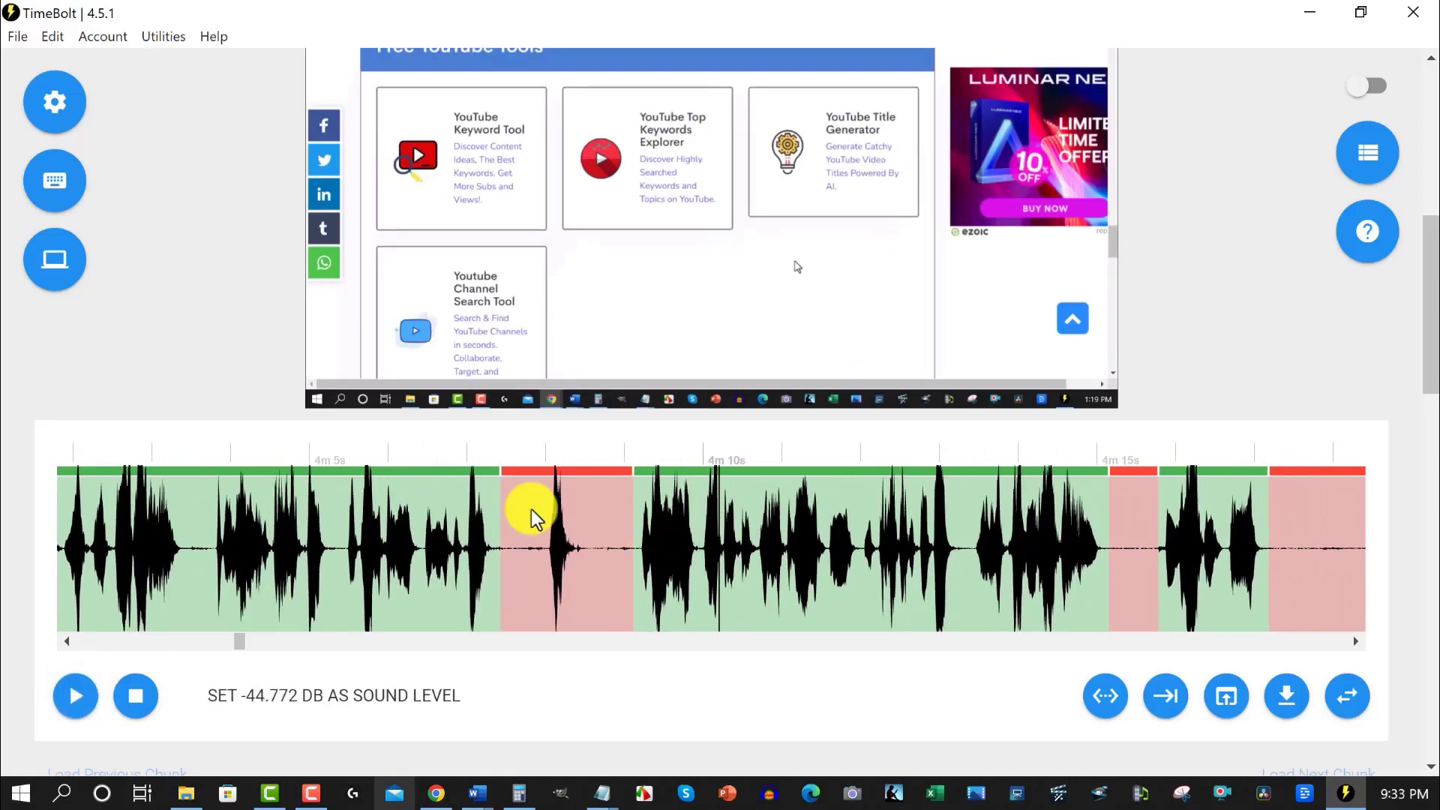
- Play back across the removed segment at about 7:29-7:30 to check how its sound burst is handled
{"action": "mouse_move", "coordinate": [534, 516]}
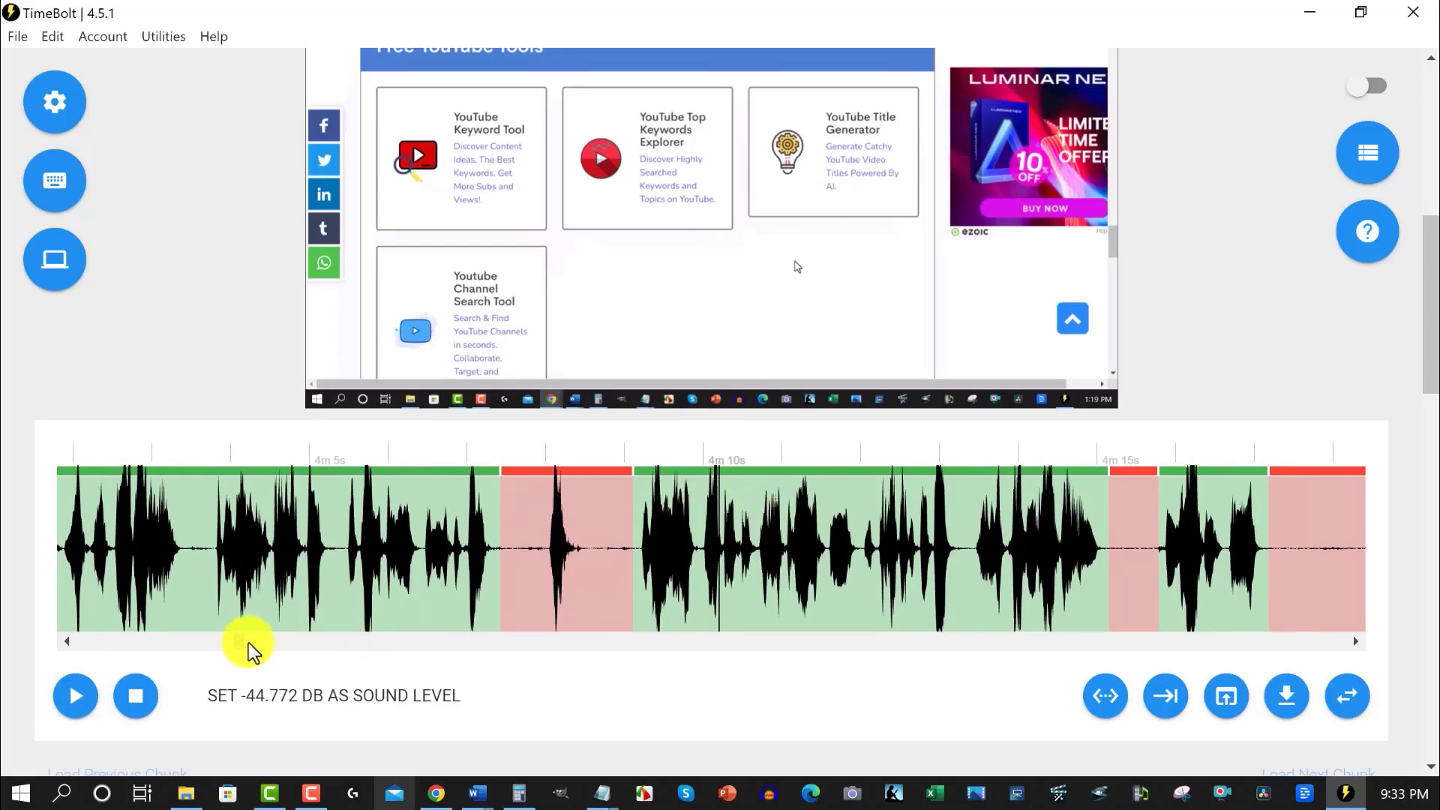
{"action": "left_click_drag", "start_coordinate": [240, 645], "coordinate": [372, 647]}
{"action": "left_click", "coordinate": [376, 498]}
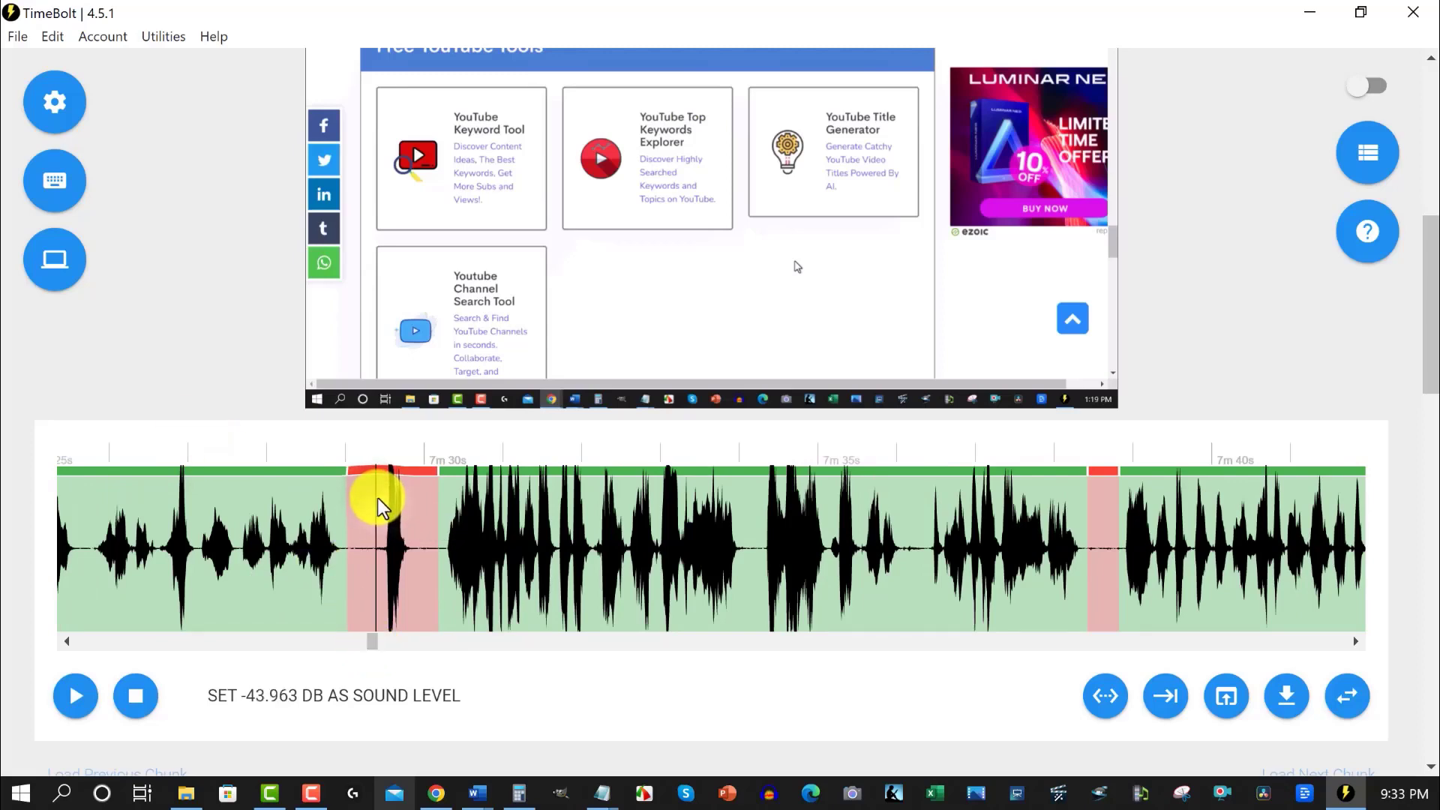
{"action": "left_click", "coordinate": [91, 709]}
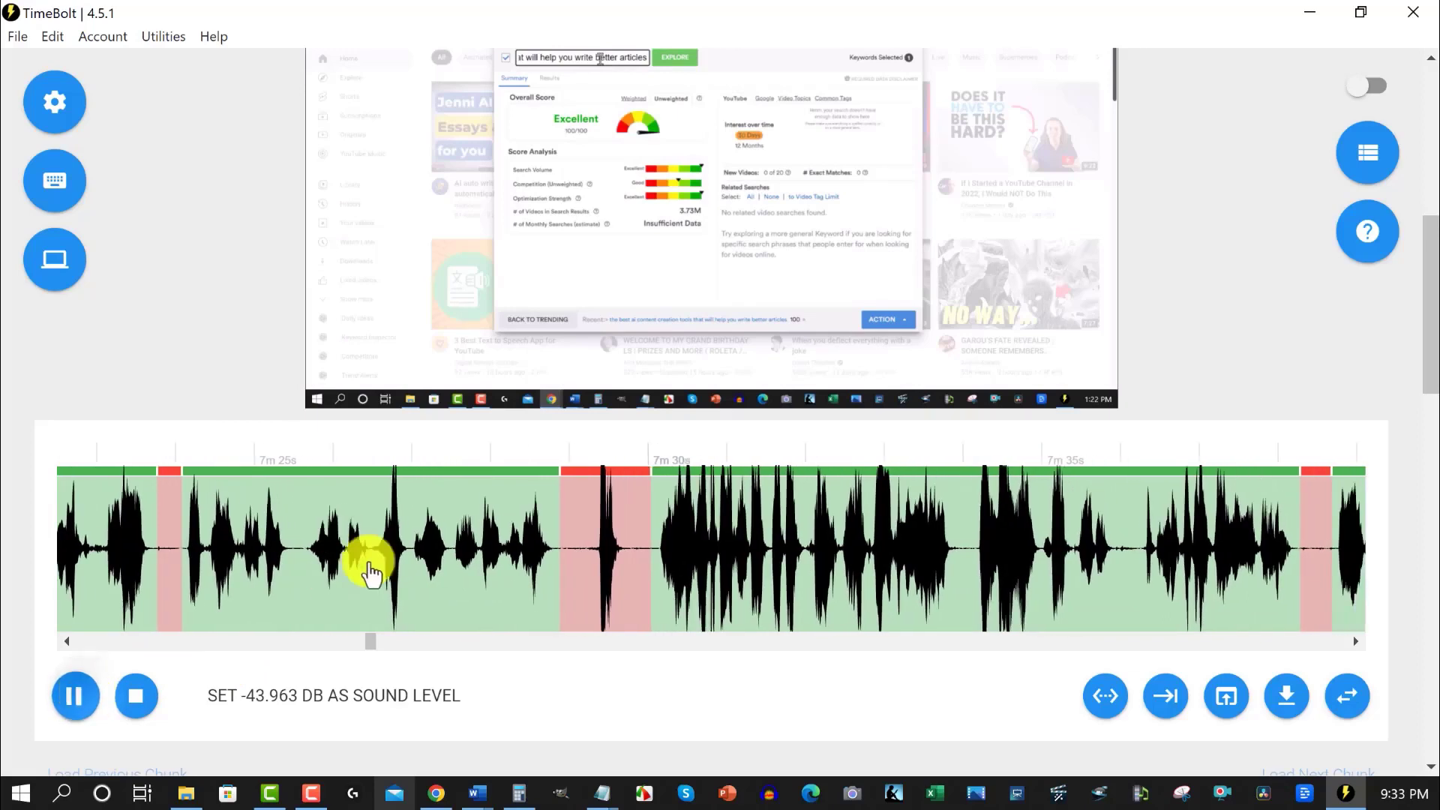
{"action": "key", "text": "space"}
- Mark the 7:29-7:30 segment as kept, split it before and after the sound burst, and mark its outer quiet parts for removal
{"action": "left_click", "coordinate": [582, 492]}
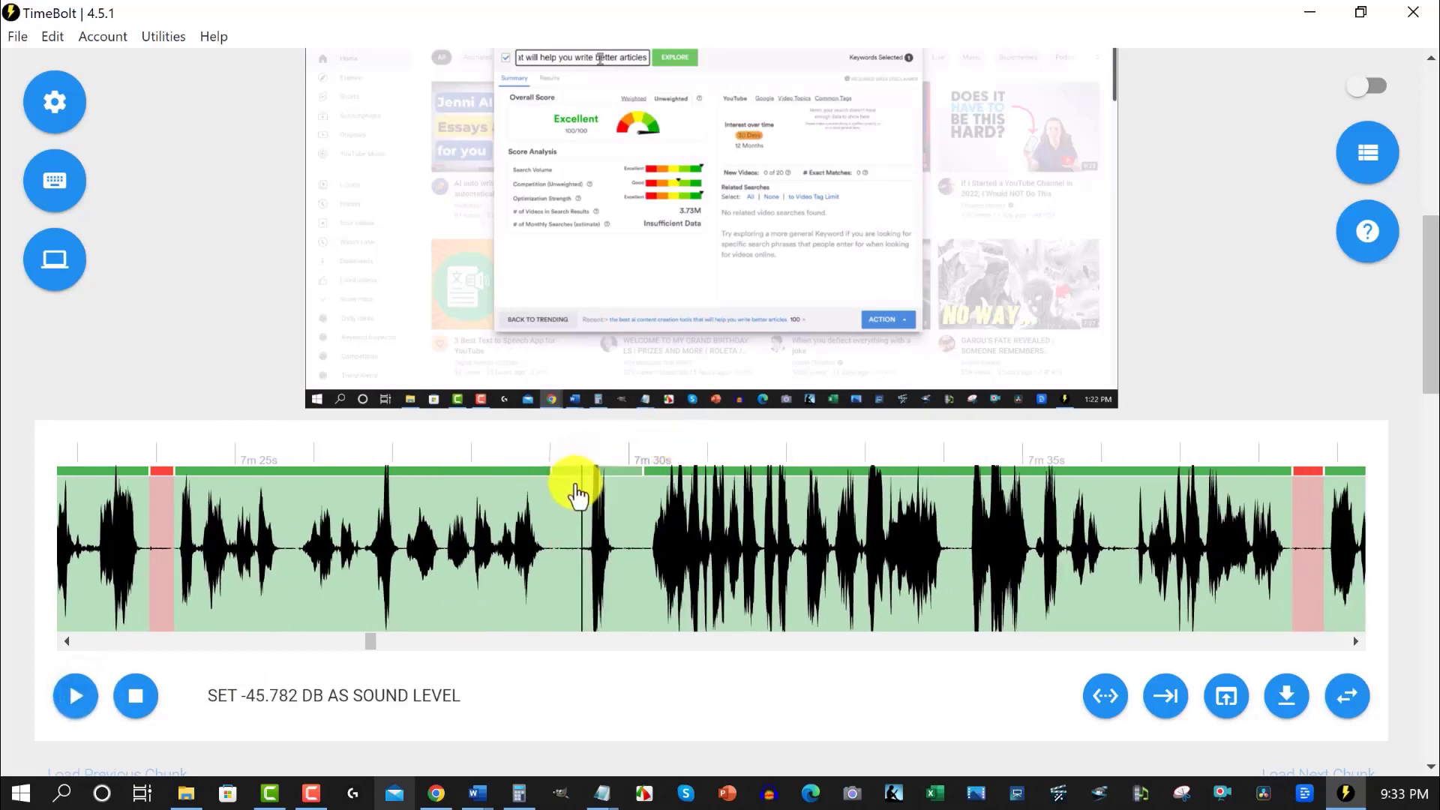
{"action": "left_click", "coordinate": [572, 495]}
{"action": "left_click", "coordinate": [572, 497]}
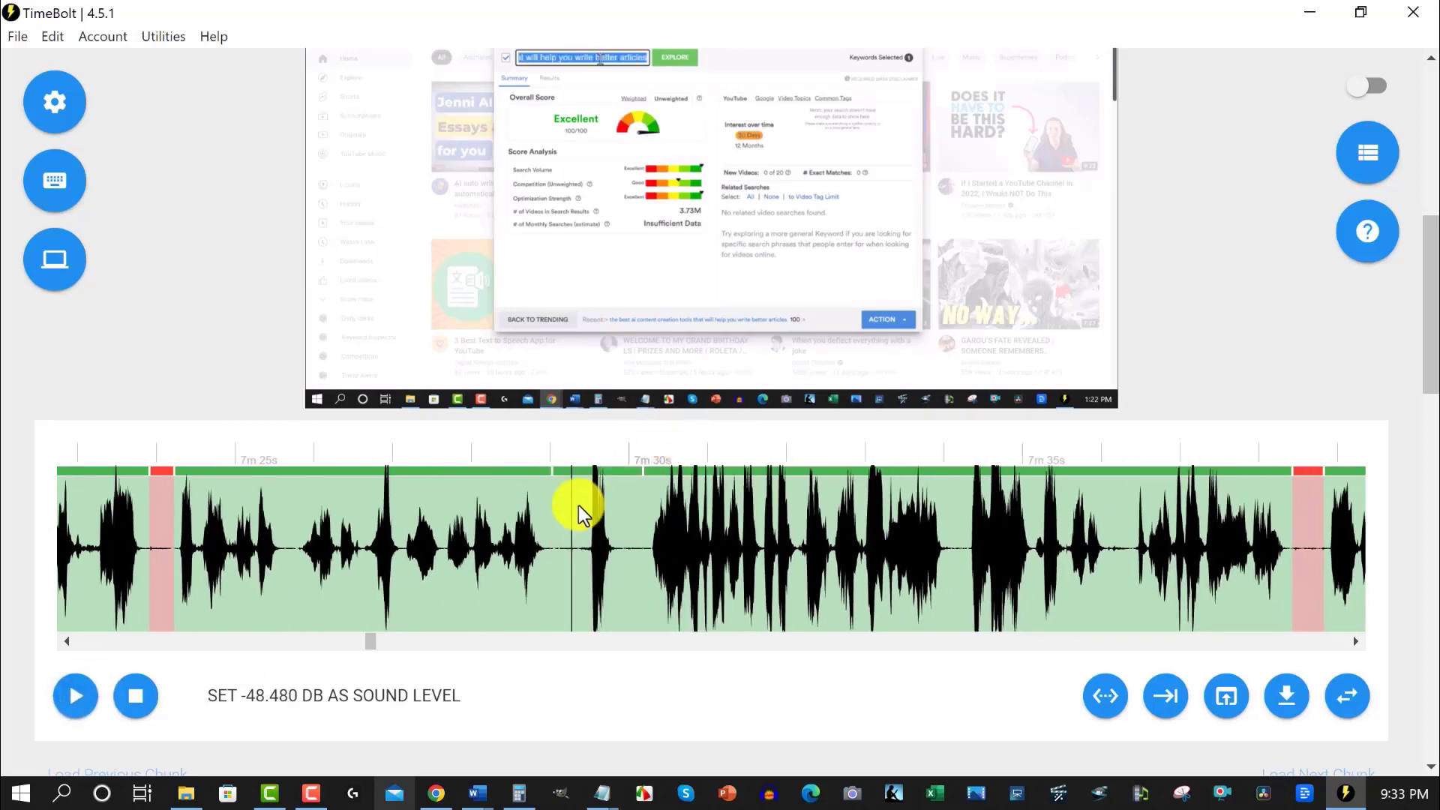
{"action": "left_click", "coordinate": [635, 514]}
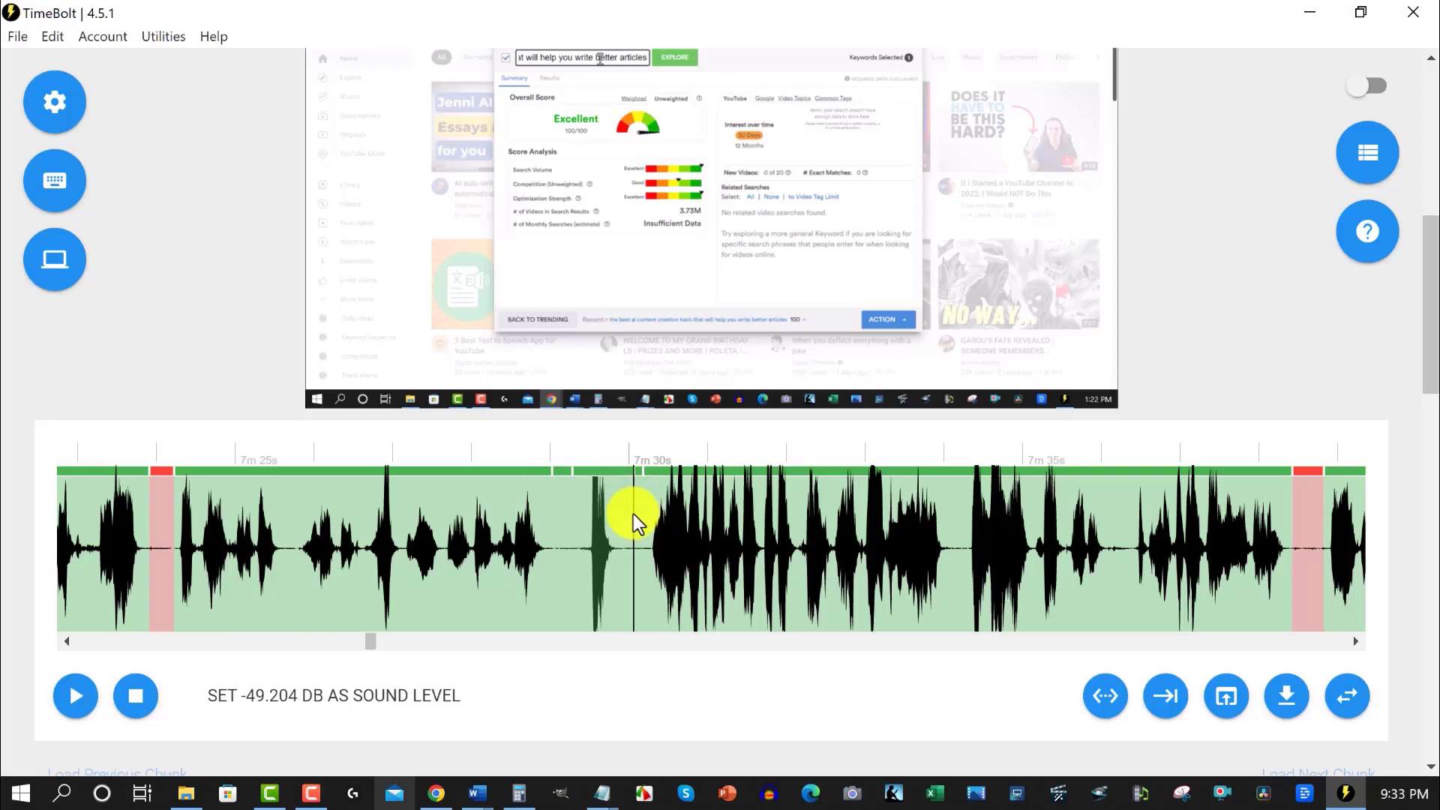
{"action": "left_click", "coordinate": [640, 480]}
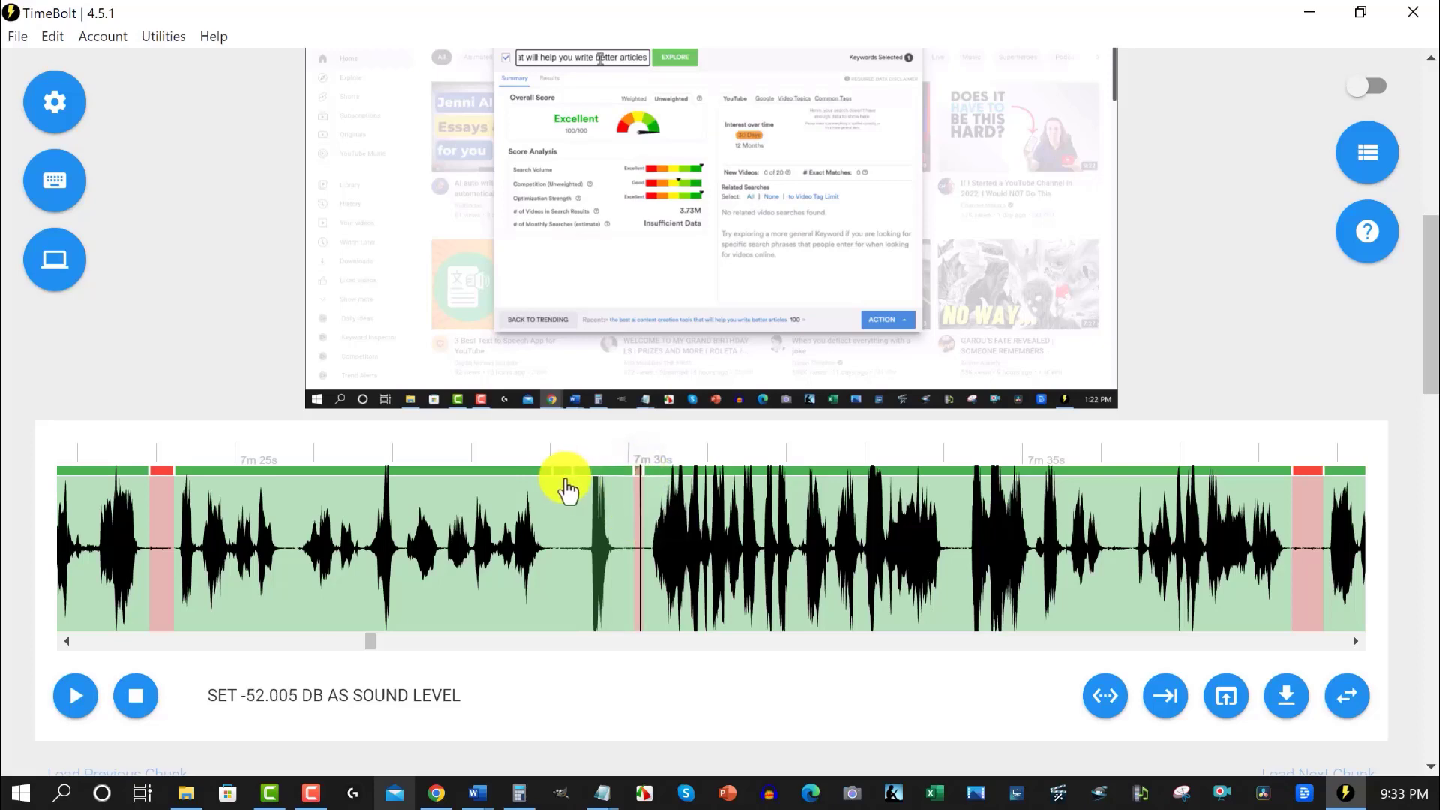
{"action": "left_click", "coordinate": [559, 480]}
- Split the kept part closer to both sides of the burst at about 7:29.5 and mark the leftover quiet slices for removal
{"action": "left_click", "coordinate": [576, 498]}
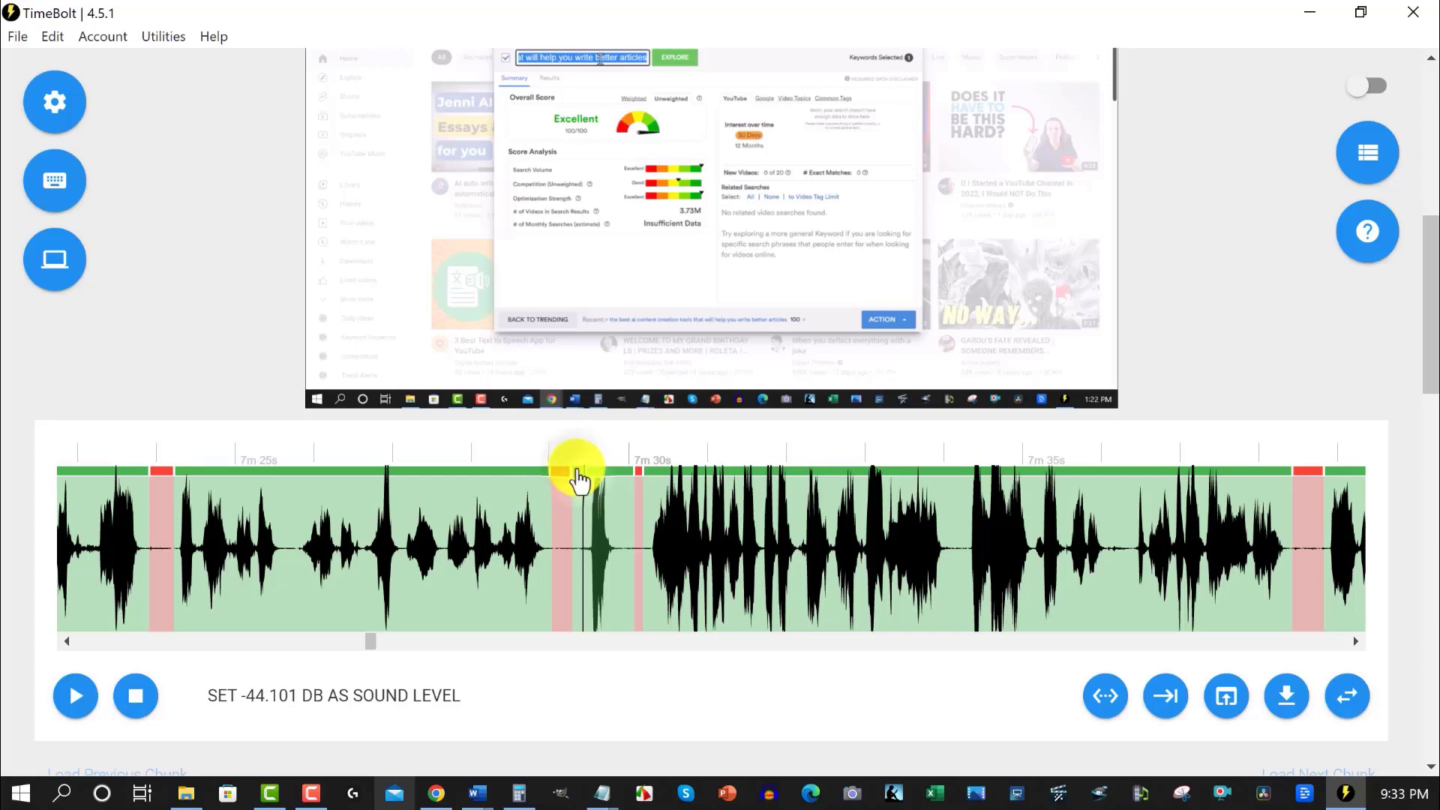
{"action": "left_click", "coordinate": [576, 493]}
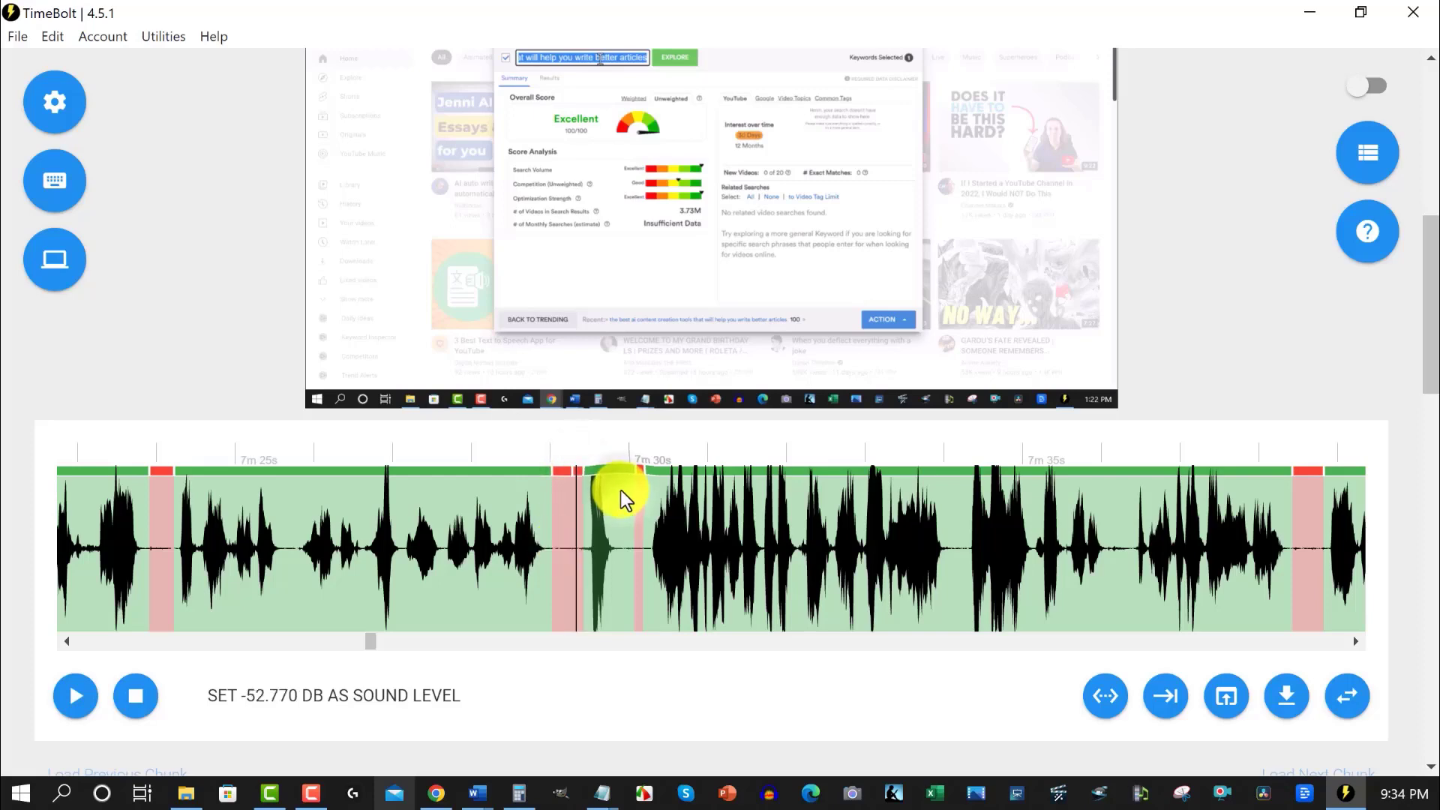
{"action": "left_click", "coordinate": [621, 490]}
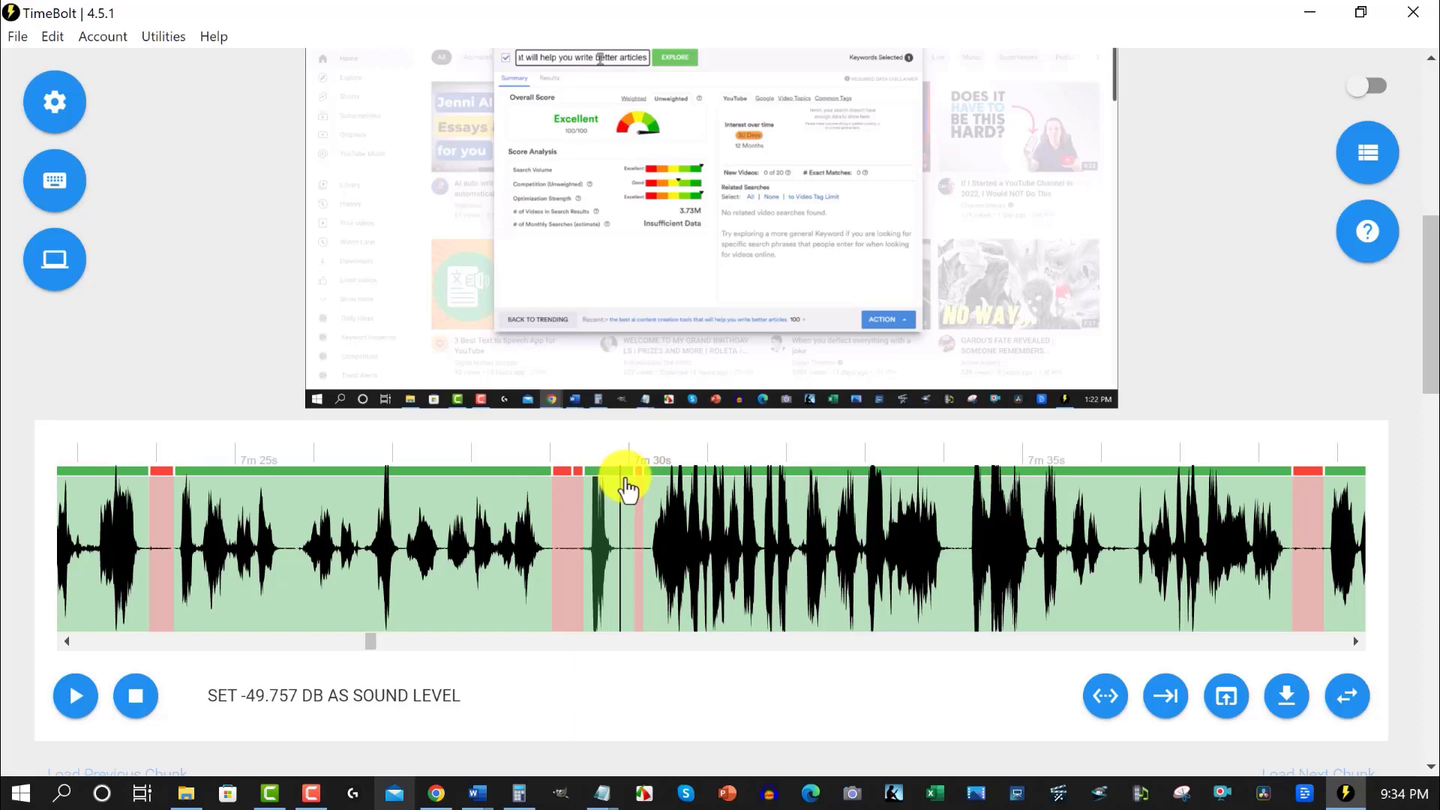
{"action": "left_click", "coordinate": [629, 484]}
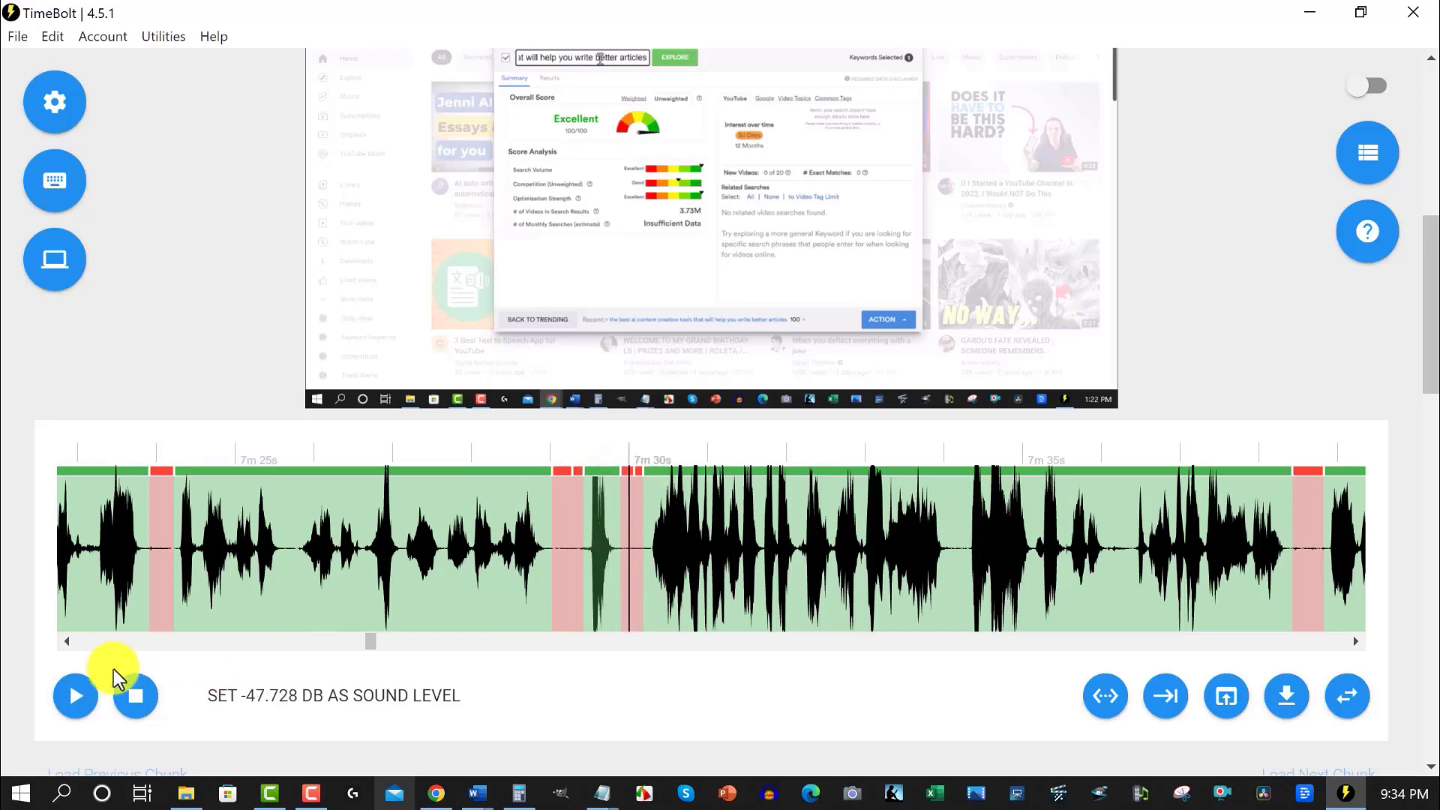
- Play back from inside the removed segment at about 8:48-8:49 to check its sound bursts
{"action": "left_click_drag", "start_coordinate": [371, 642], "coordinate": [425, 633]}
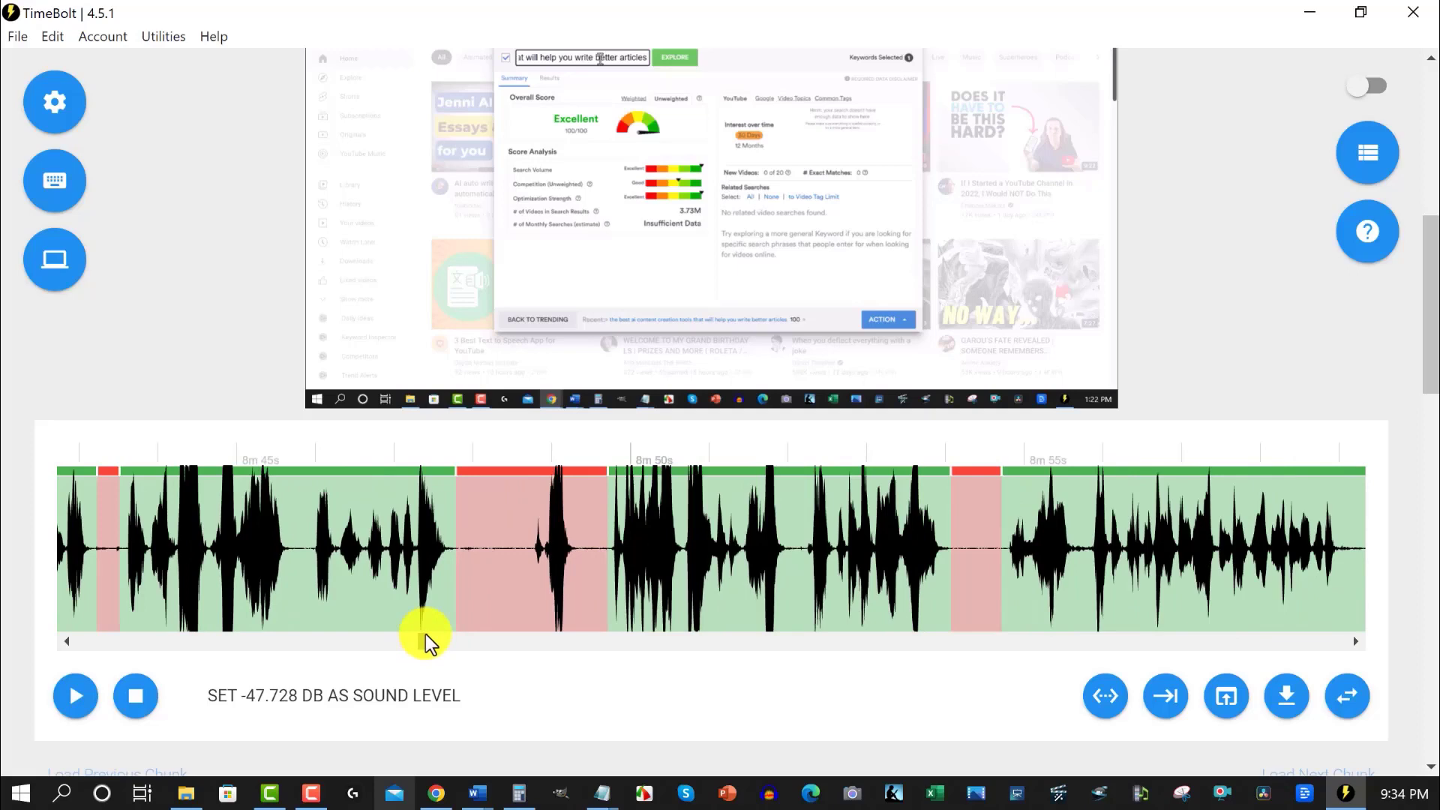
{"action": "left_click", "coordinate": [530, 497]}
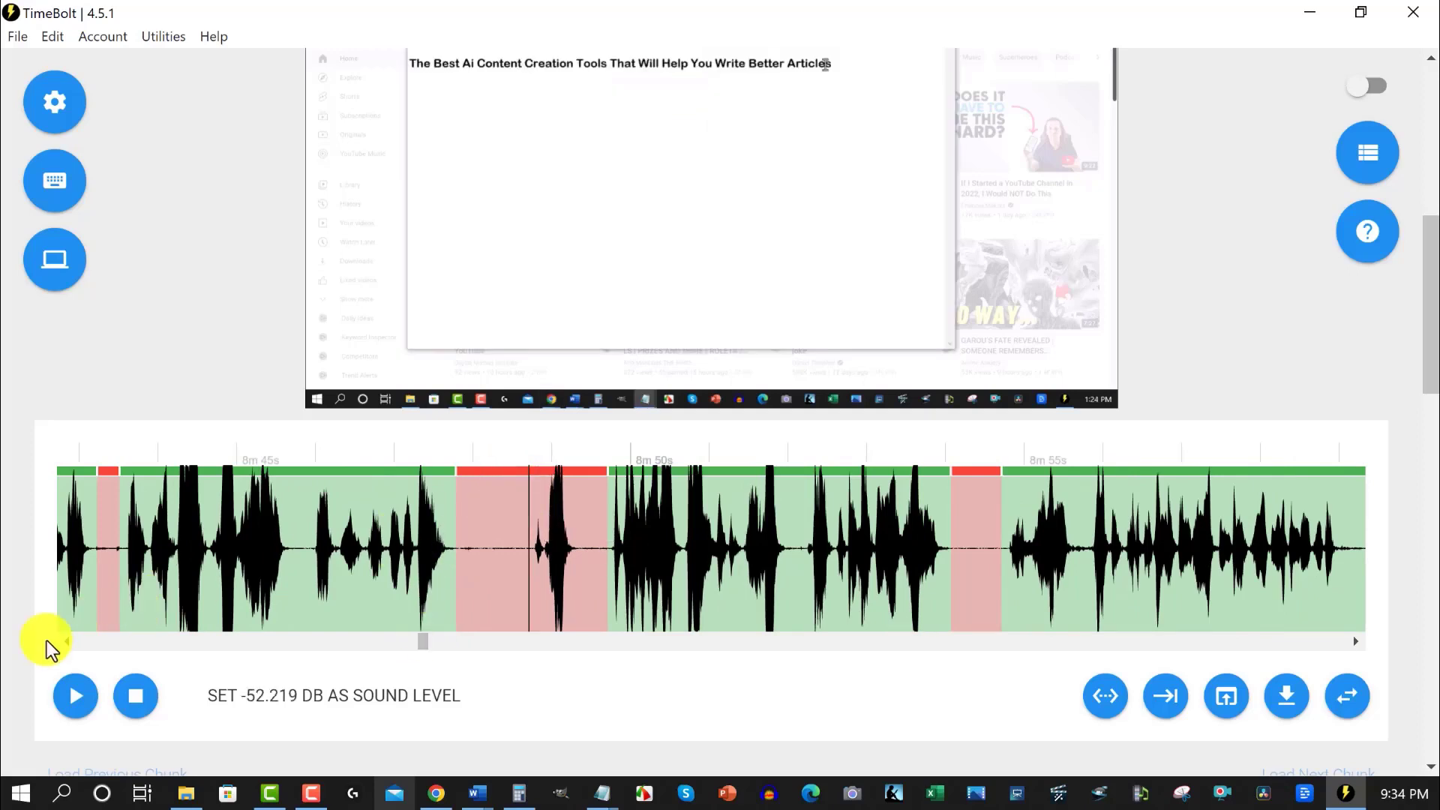
{"action": "left_click", "coordinate": [71, 702]}
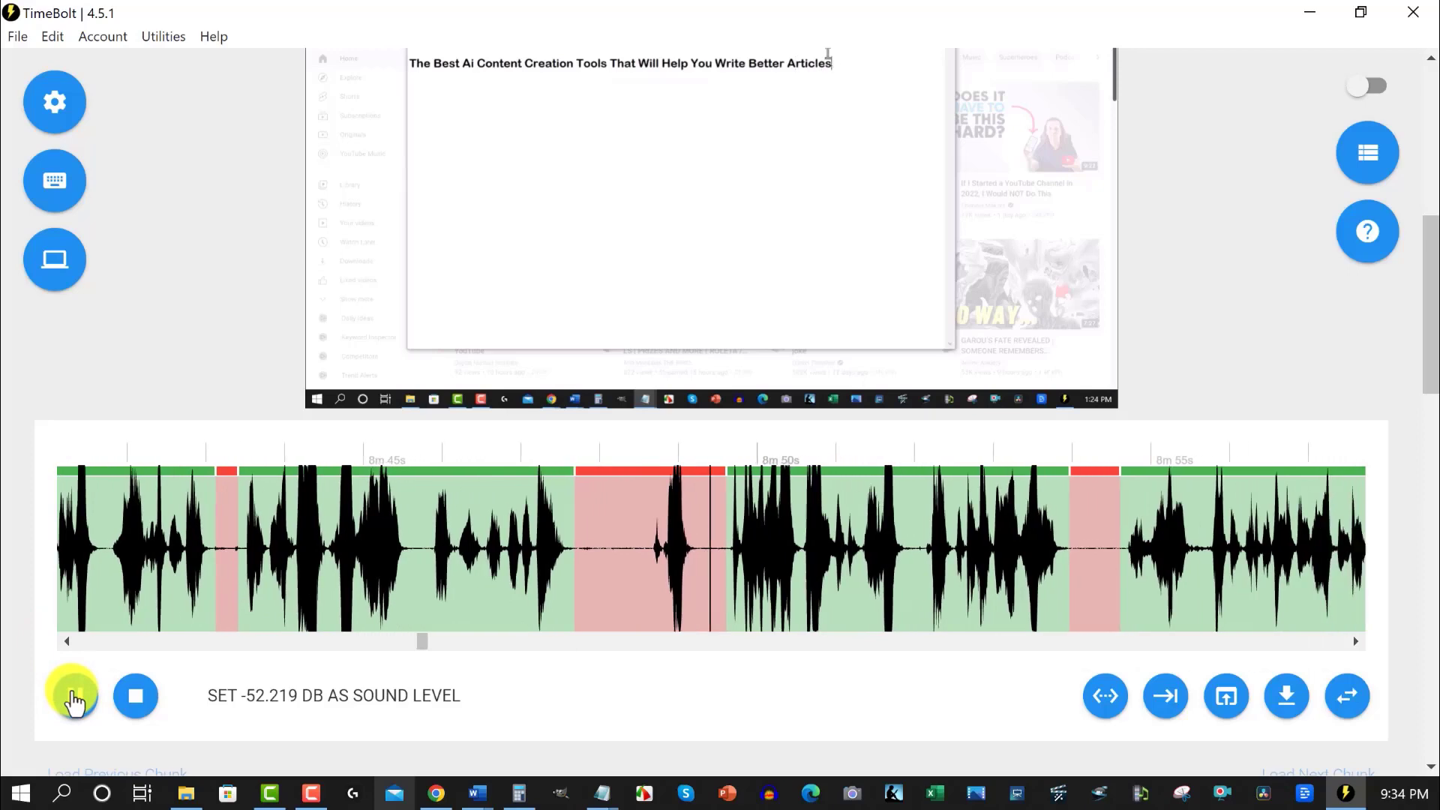
{"action": "left_click", "coordinate": [603, 495]}
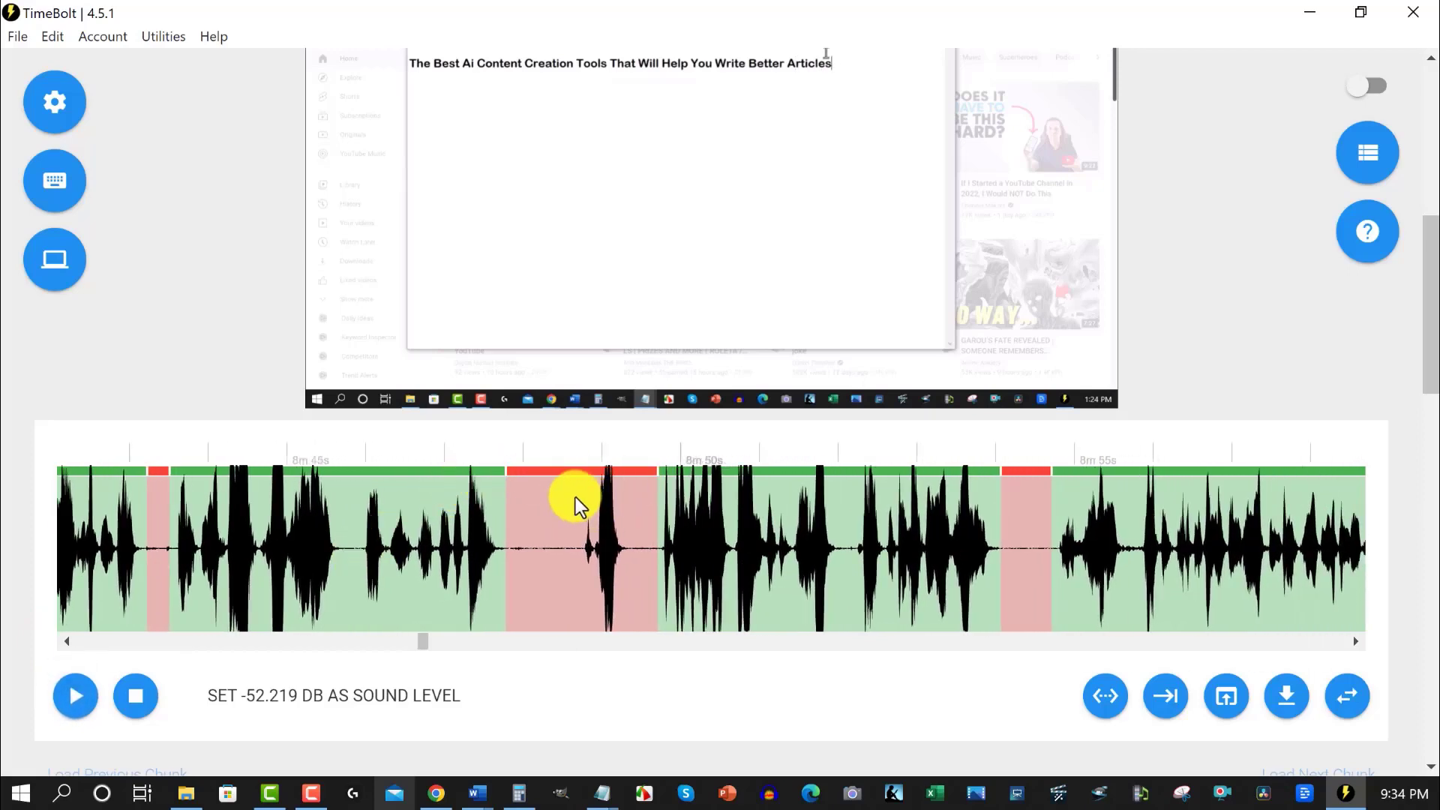
- Split the removed segment before and after the sound bursts at about 8:49 and mark that middle part as kept
{"action": "left_click", "coordinate": [578, 494]}
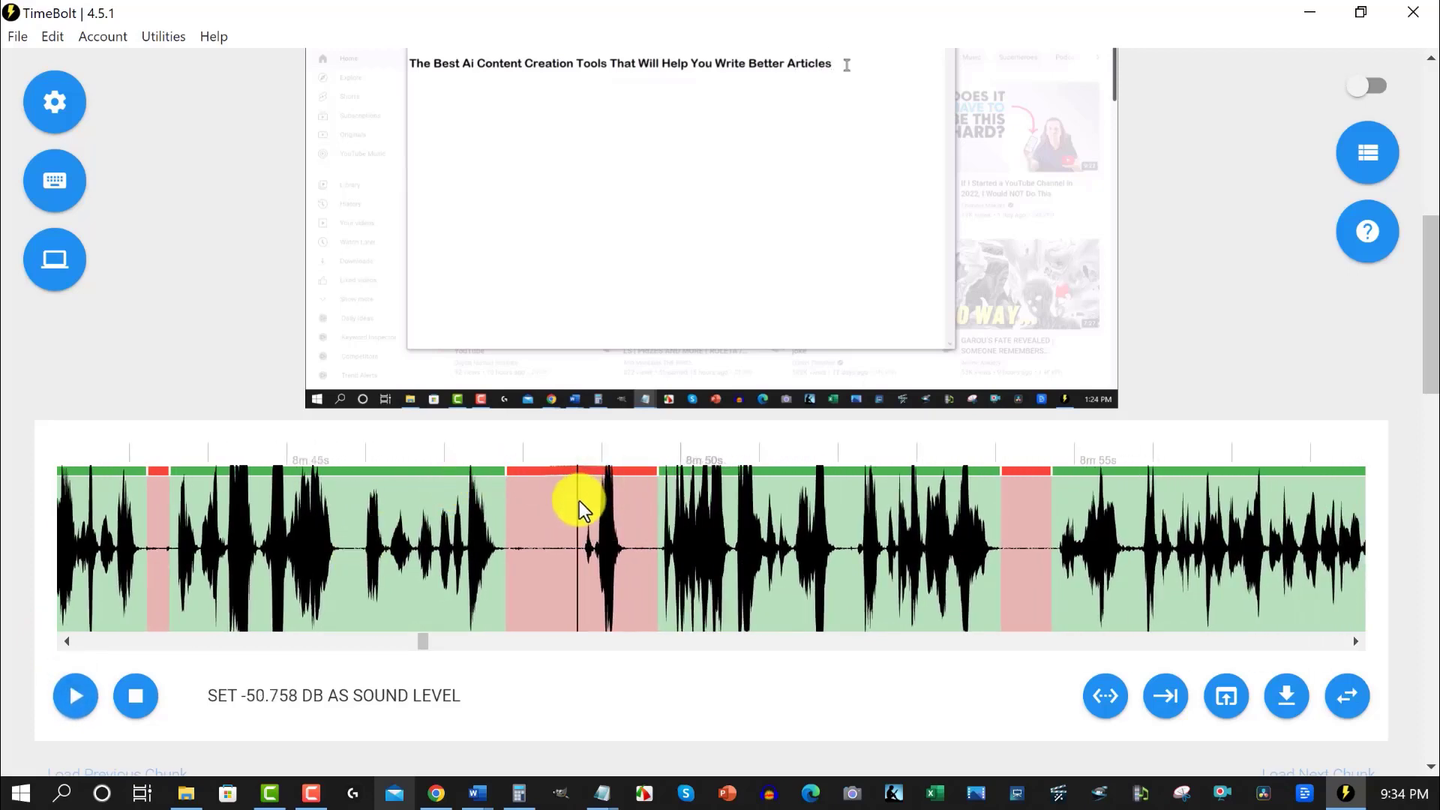
{"action": "left_click", "coordinate": [1102, 705]}
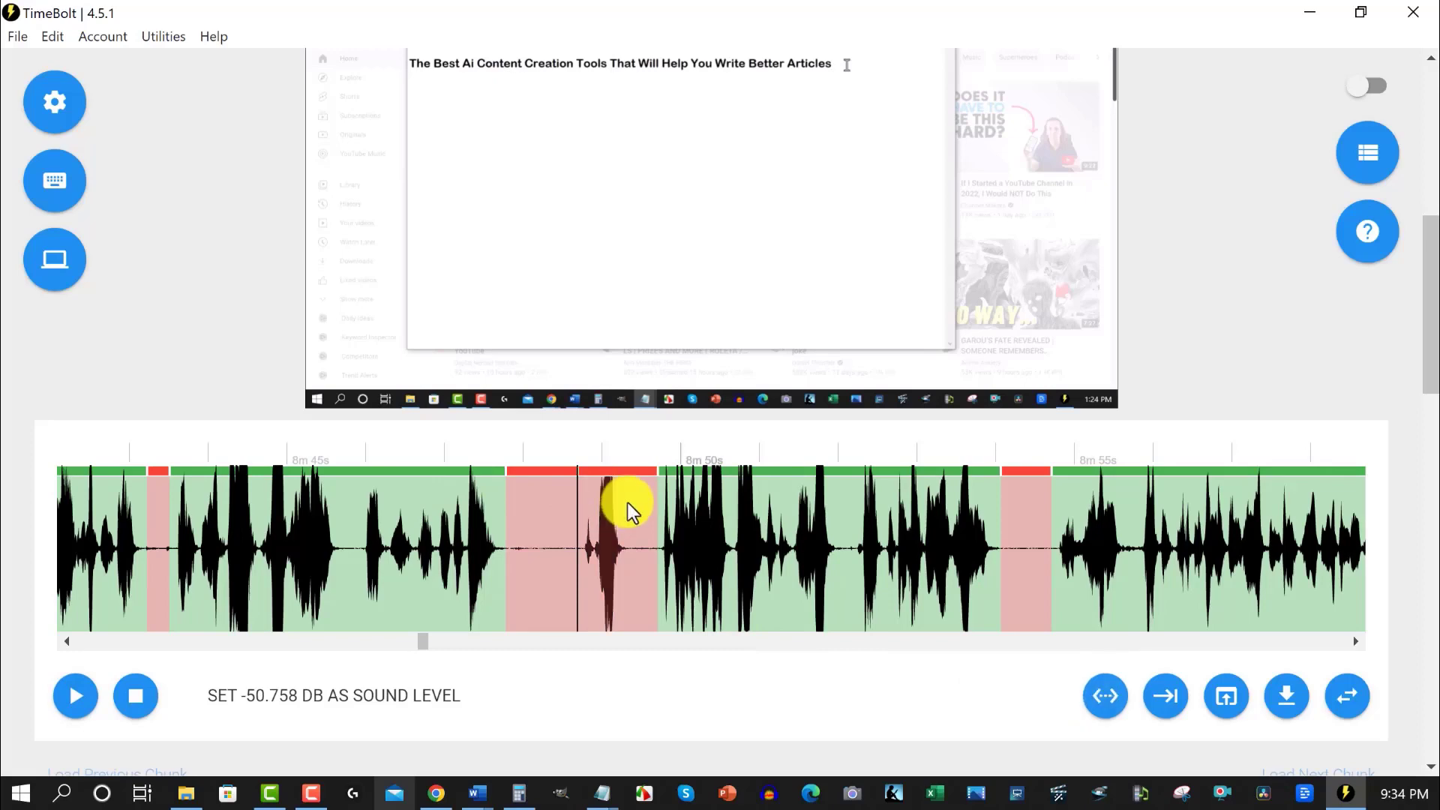
{"action": "left_click", "coordinate": [628, 498]}
{"action": "left_click", "coordinate": [1103, 697]}
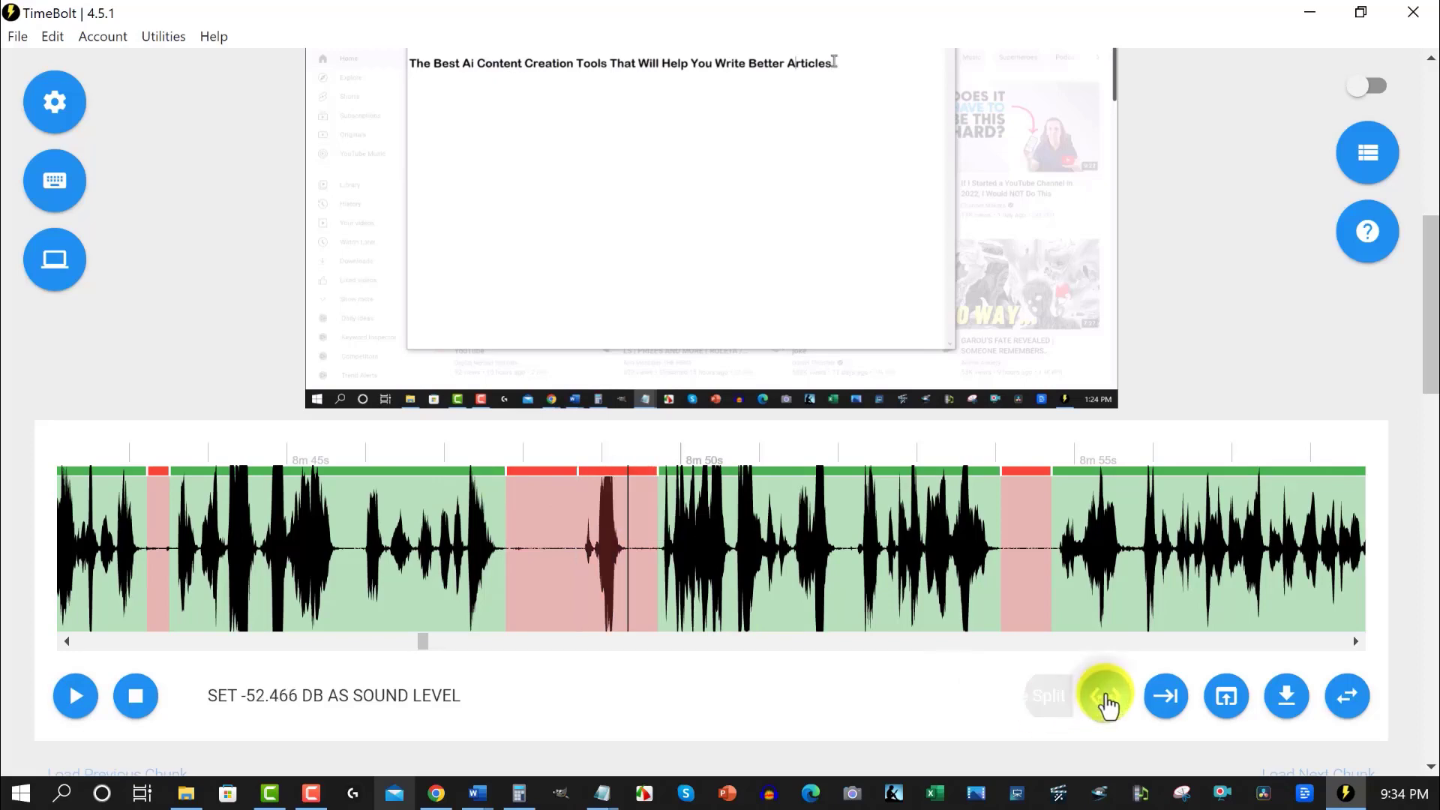
{"action": "left_click", "coordinate": [596, 470]}
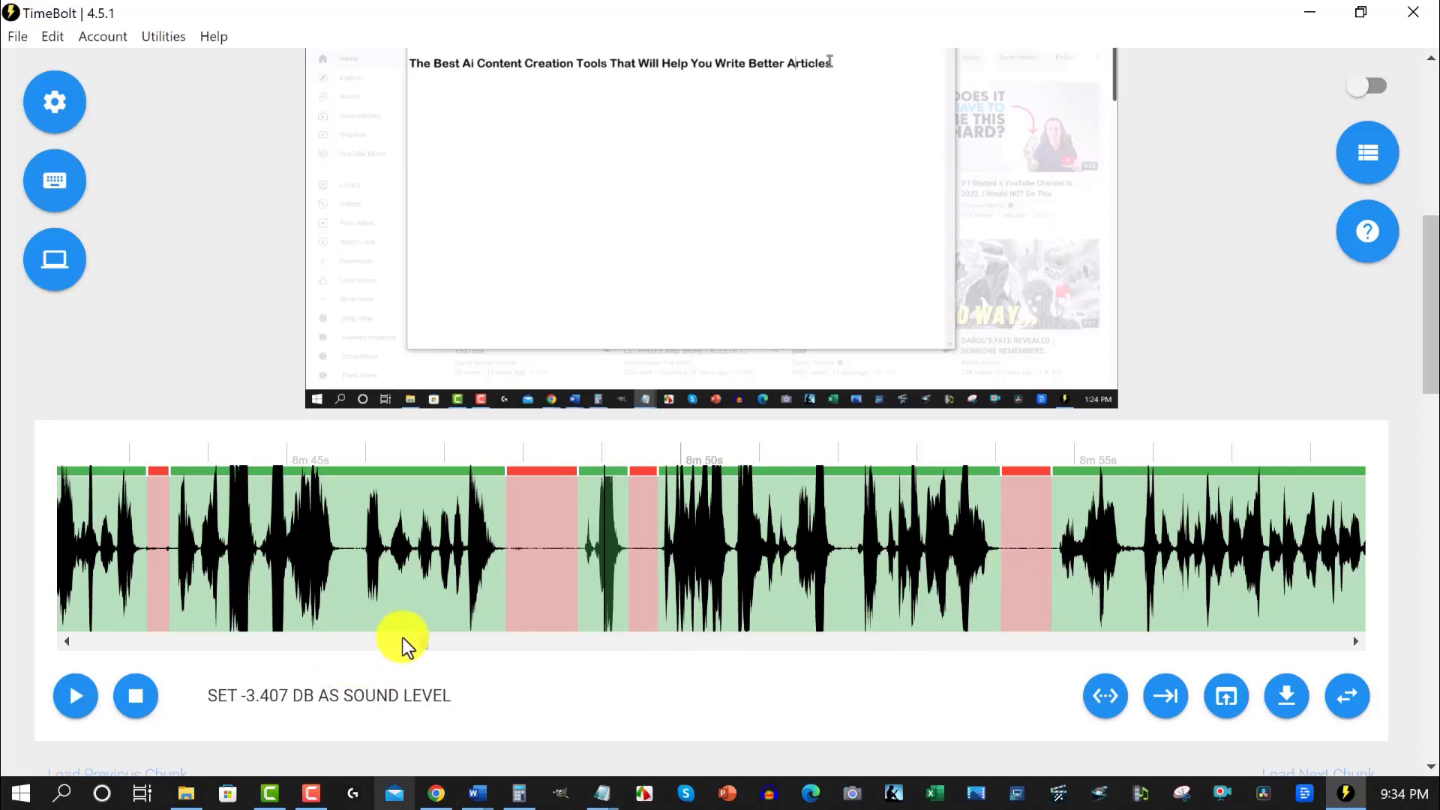
- Play back from inside the removed segment at about 9:18 to check its sound burst
{"action": "left_click_drag", "start_coordinate": [422, 639], "coordinate": [444, 637]}
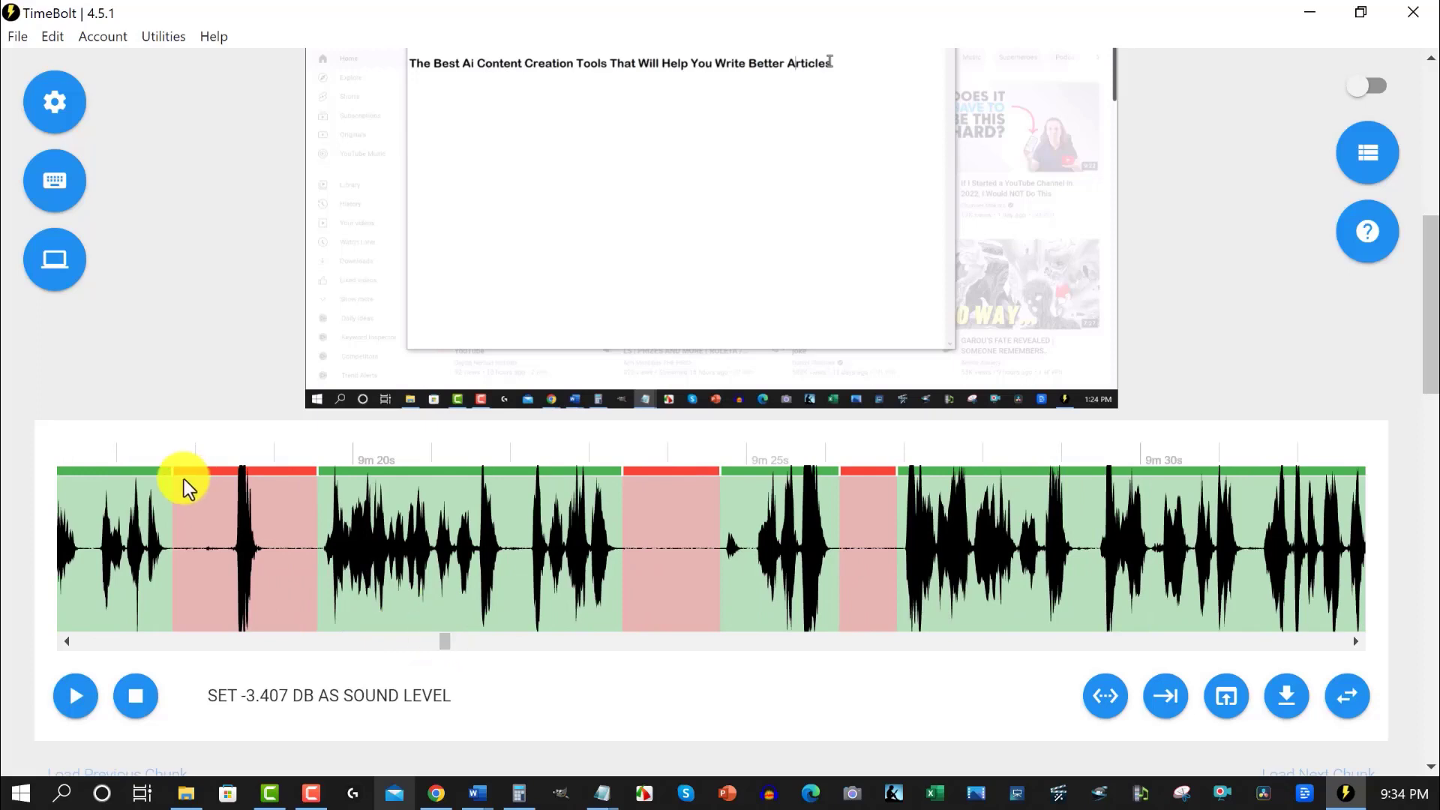
{"action": "left_click", "coordinate": [229, 484]}
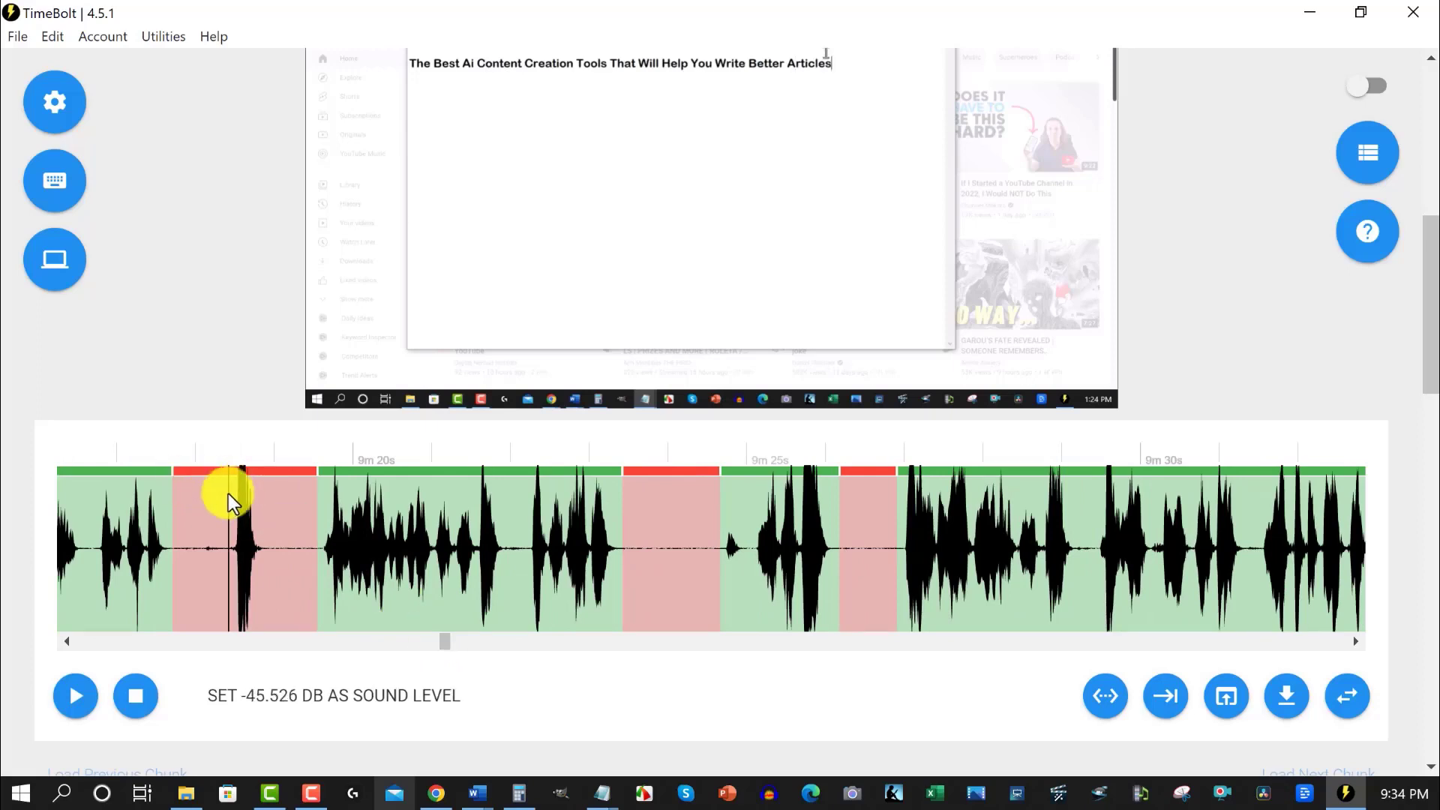
{"action": "left_click", "coordinate": [76, 696]}
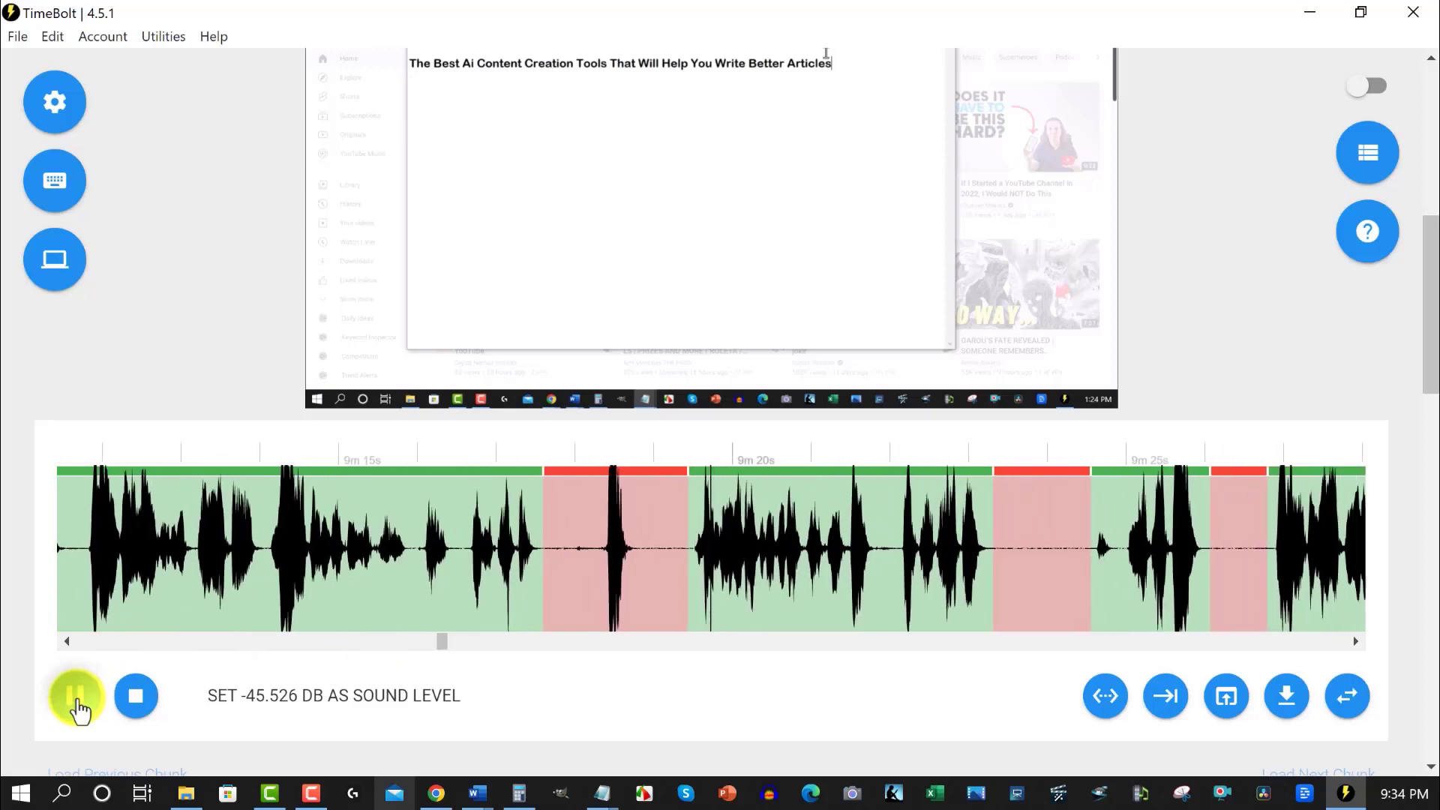
{"action": "left_click", "coordinate": [78, 702]}
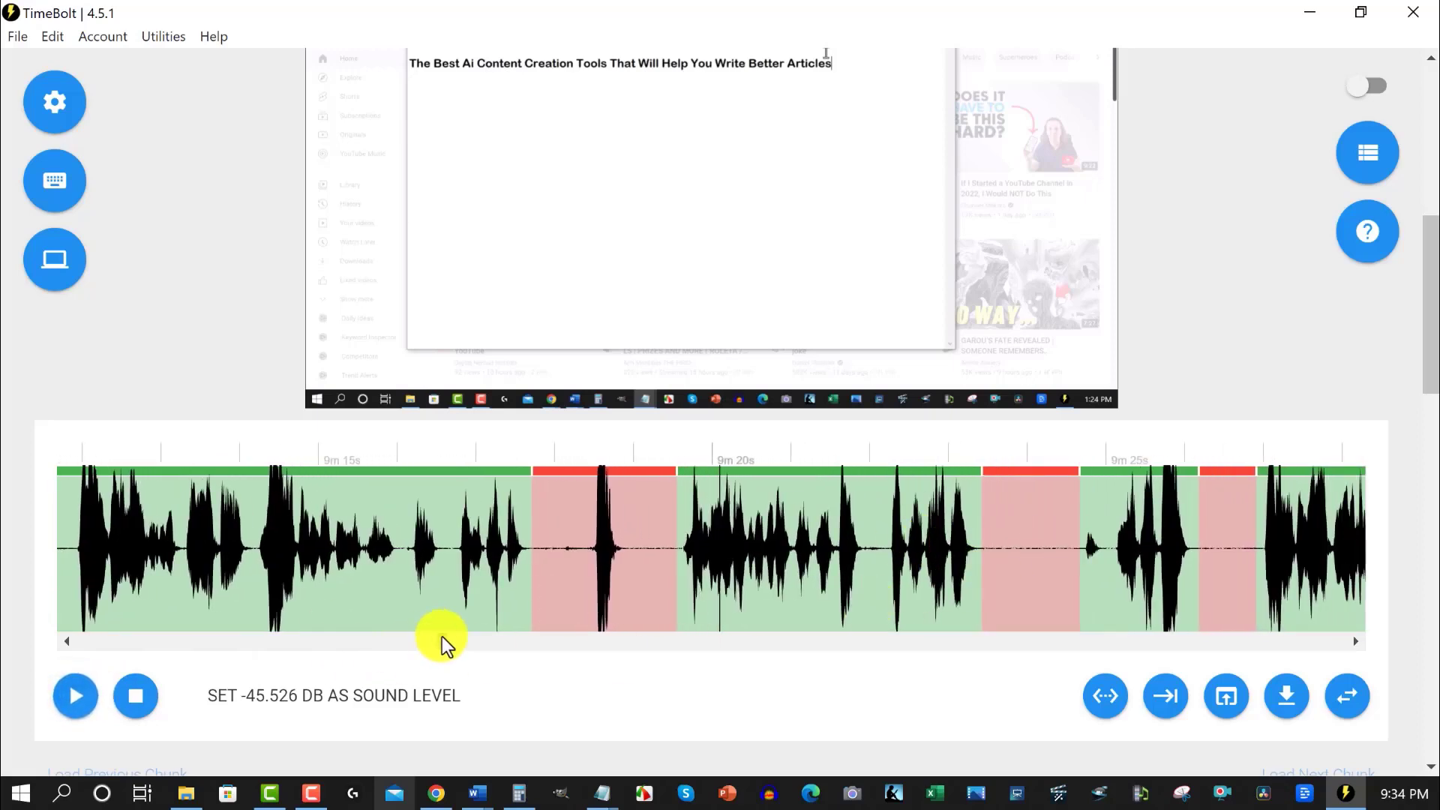
- Play back across the removed 10:25-10:27 segment to check its sound burst, and stop playback
{"action": "left_click_drag", "start_coordinate": [443, 636], "coordinate": [484, 637]}
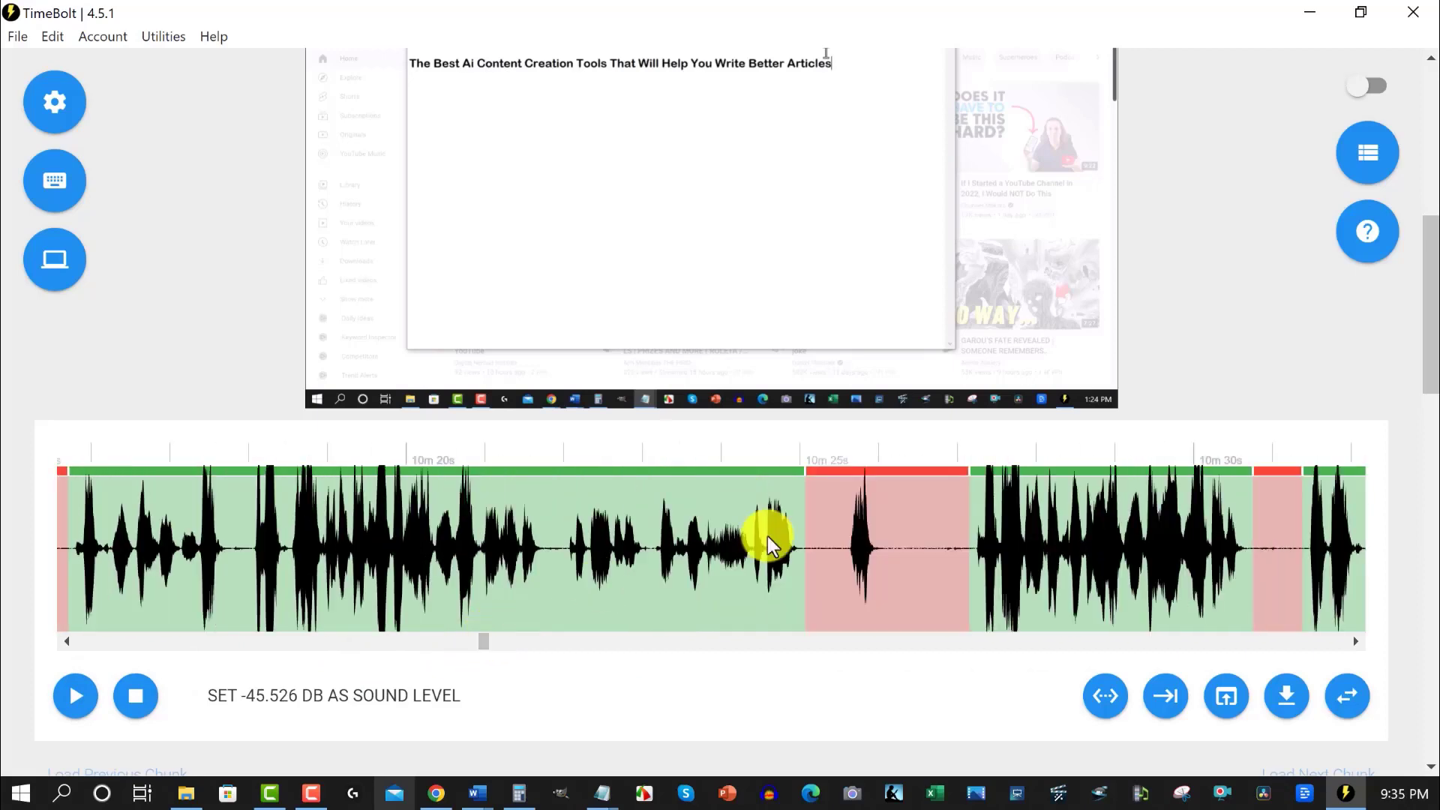
{"action": "left_click", "coordinate": [846, 512]}
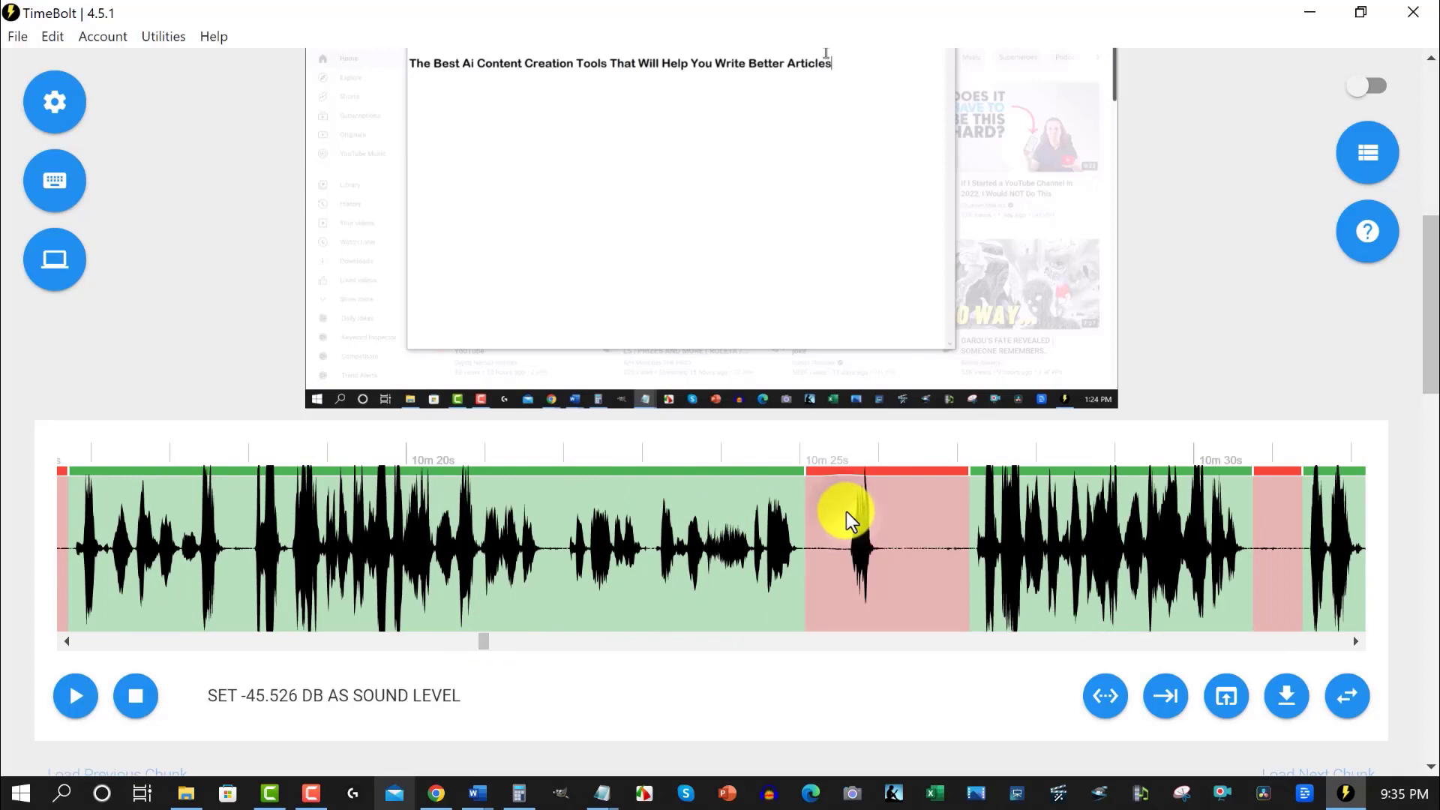
{"action": "left_click", "coordinate": [75, 695]}
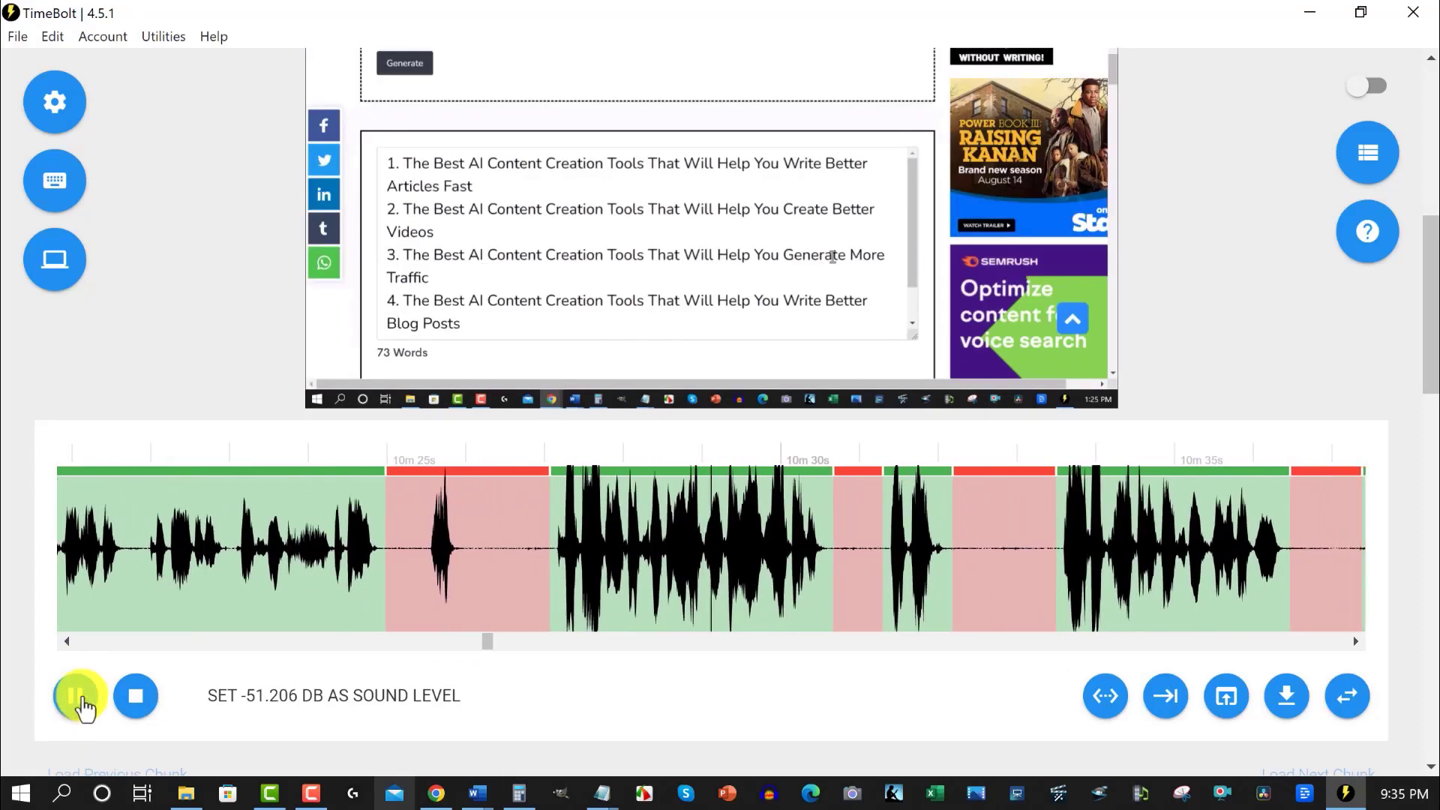
{"action": "left_click", "coordinate": [138, 696]}
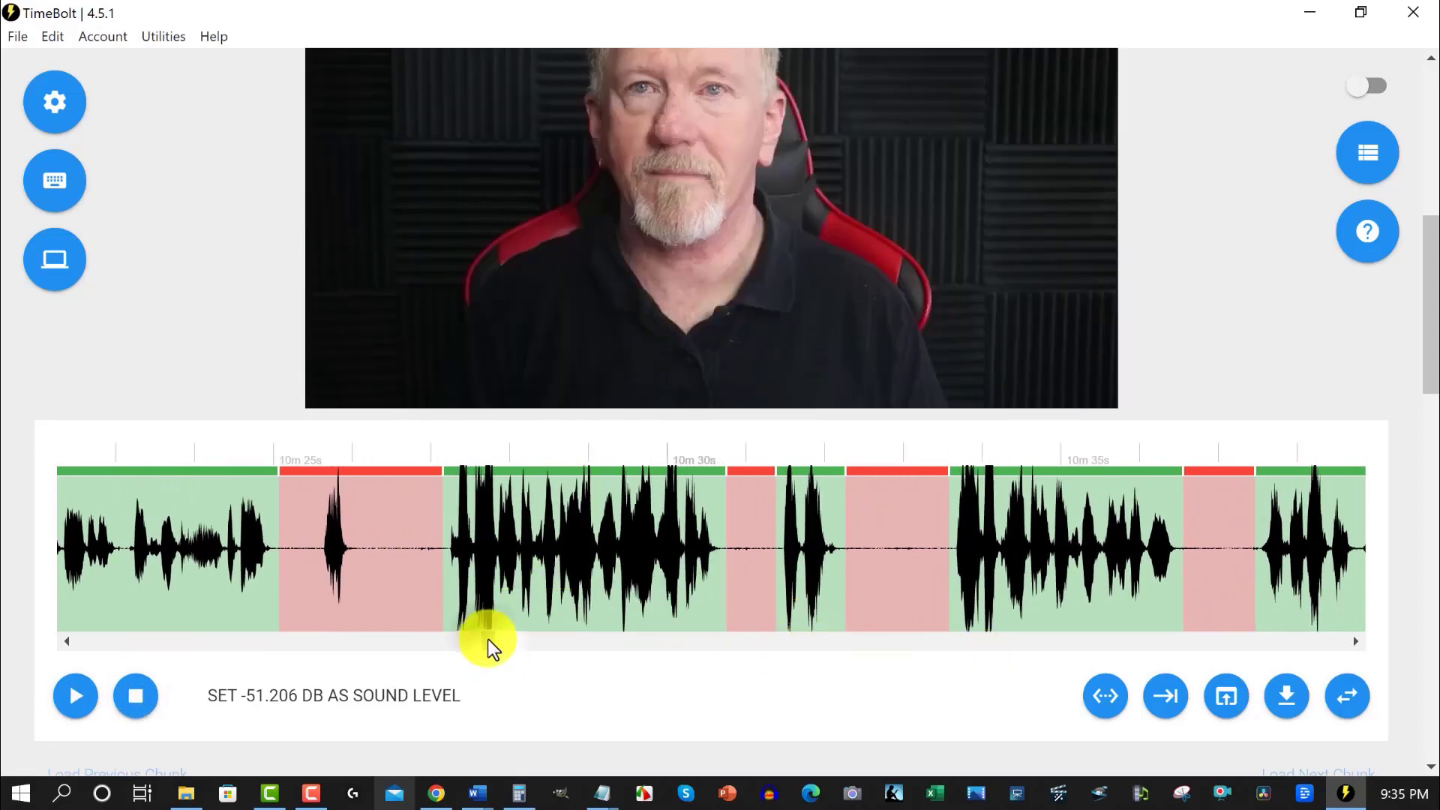
- Play back from just before the sound burst in the removed 11:03-11:06 segment to check it, and stop playback
{"action": "left_click_drag", "start_coordinate": [488, 640], "coordinate": [508, 636]}
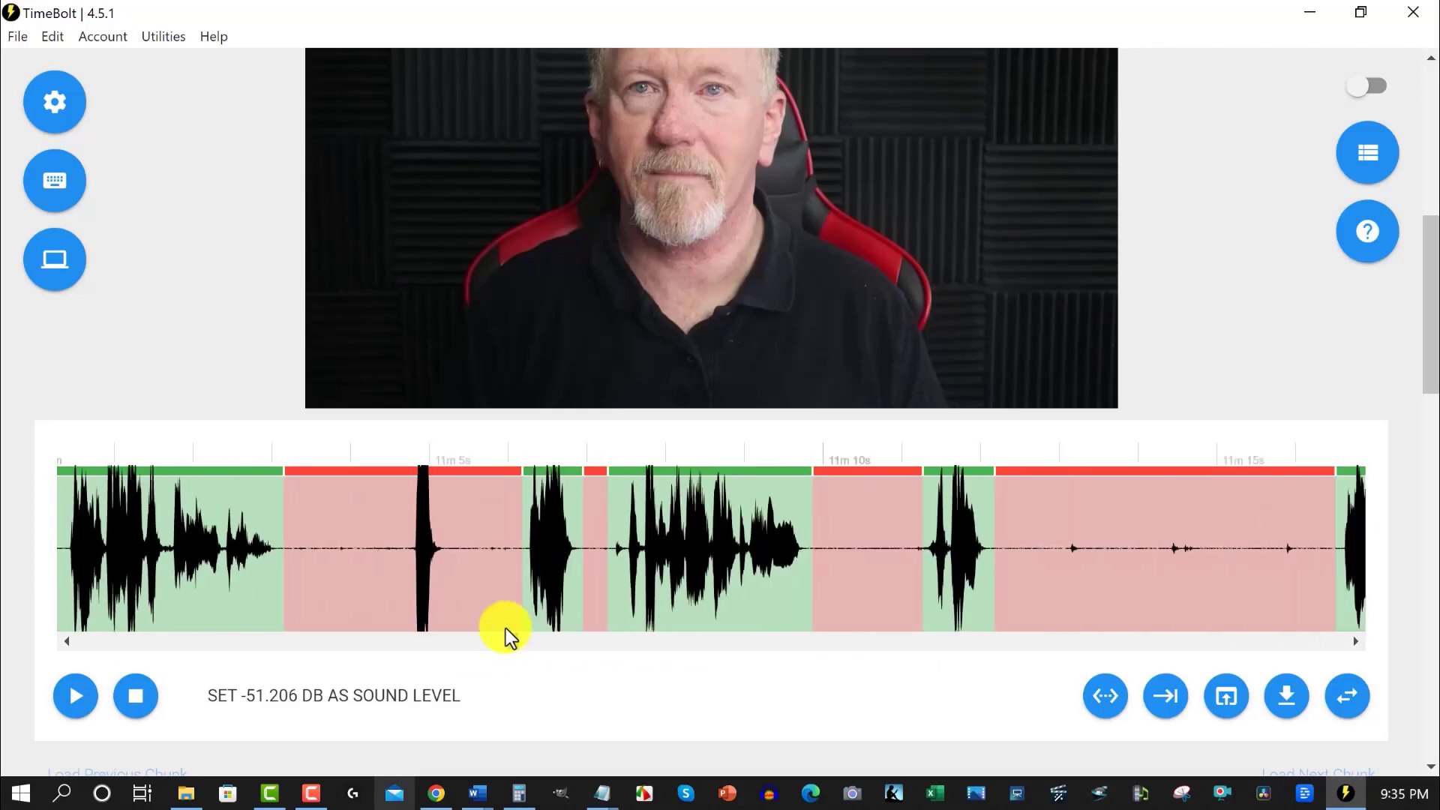
{"action": "left_click", "coordinate": [810, 512]}
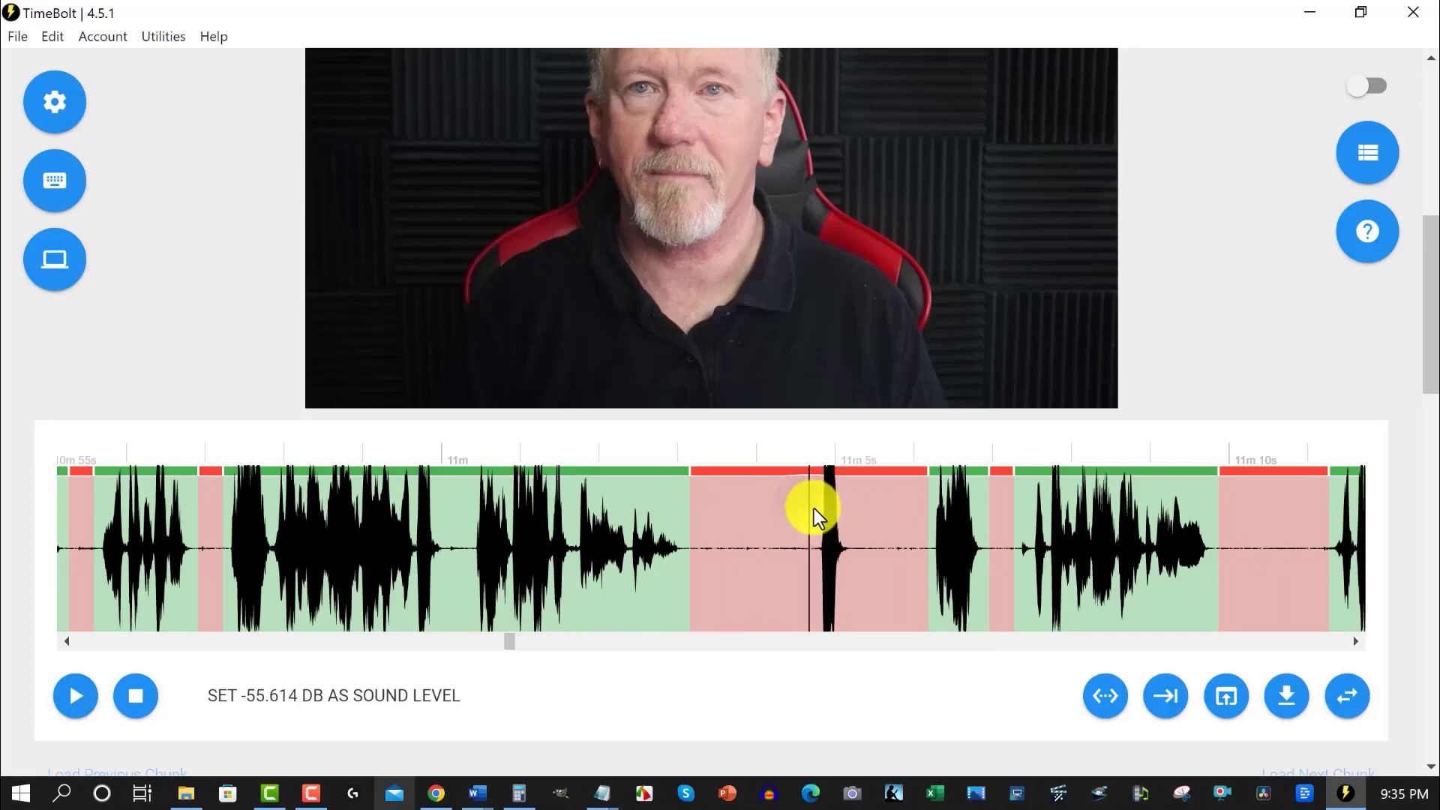
{"action": "left_click", "coordinate": [82, 697]}
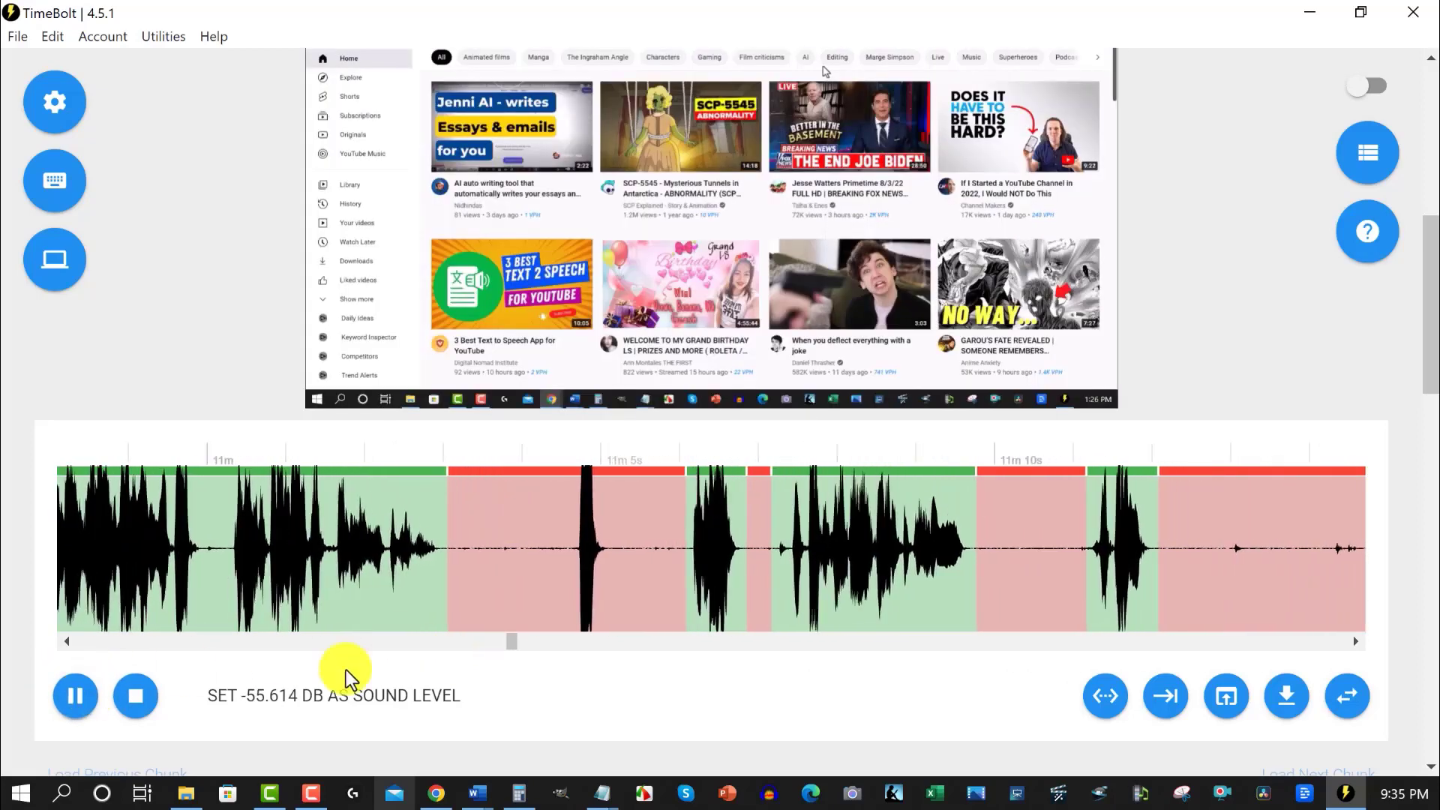
{"action": "left_click", "coordinate": [139, 694]}
- Mark the three nearly silent kept segments at about 13:08, 13:10 and 13:21 for removal
{"action": "left_click_drag", "start_coordinate": [513, 642], "coordinate": [539, 642]}
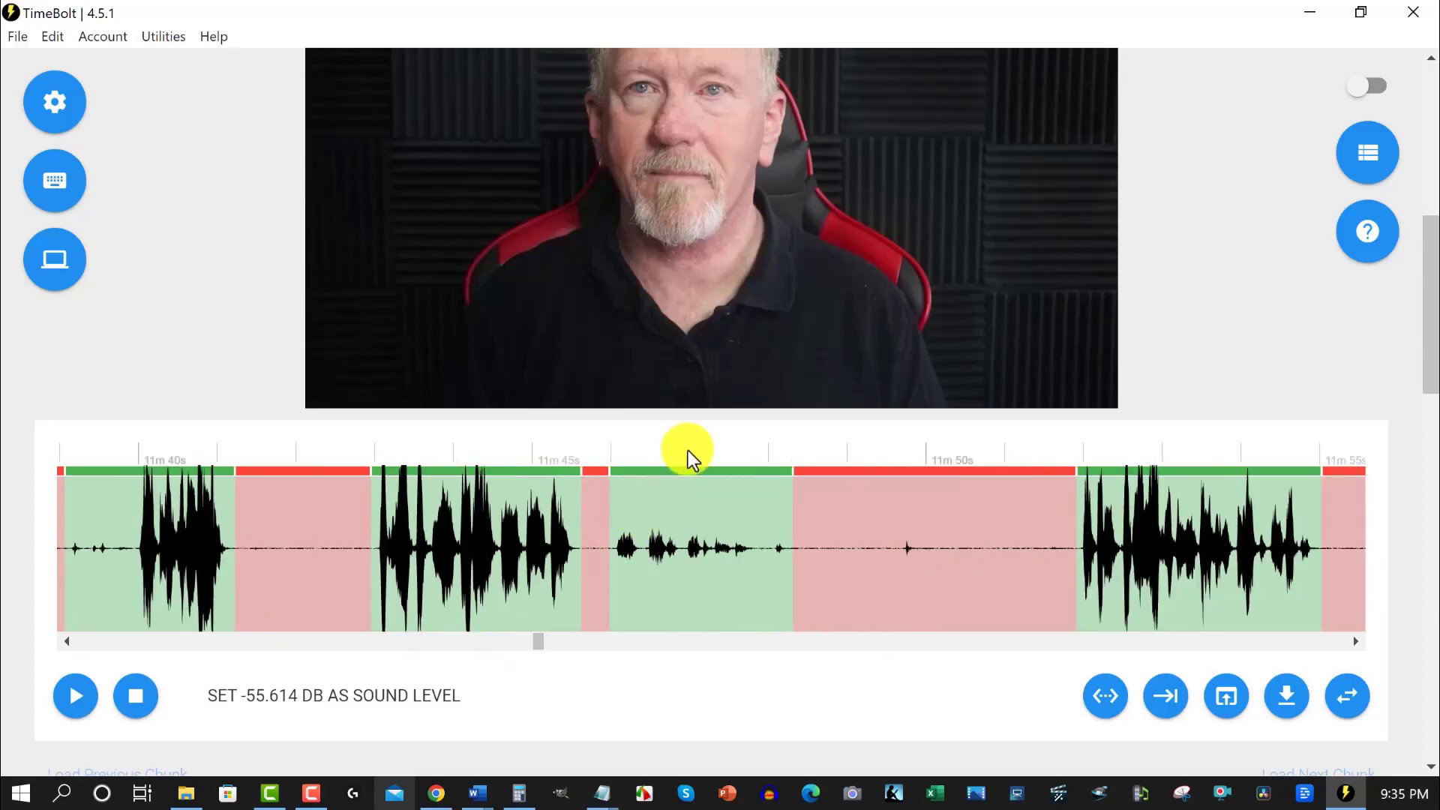
{"action": "left_click", "coordinate": [696, 548]}
{"action": "left_click_drag", "start_coordinate": [538, 643], "coordinate": [597, 642]}
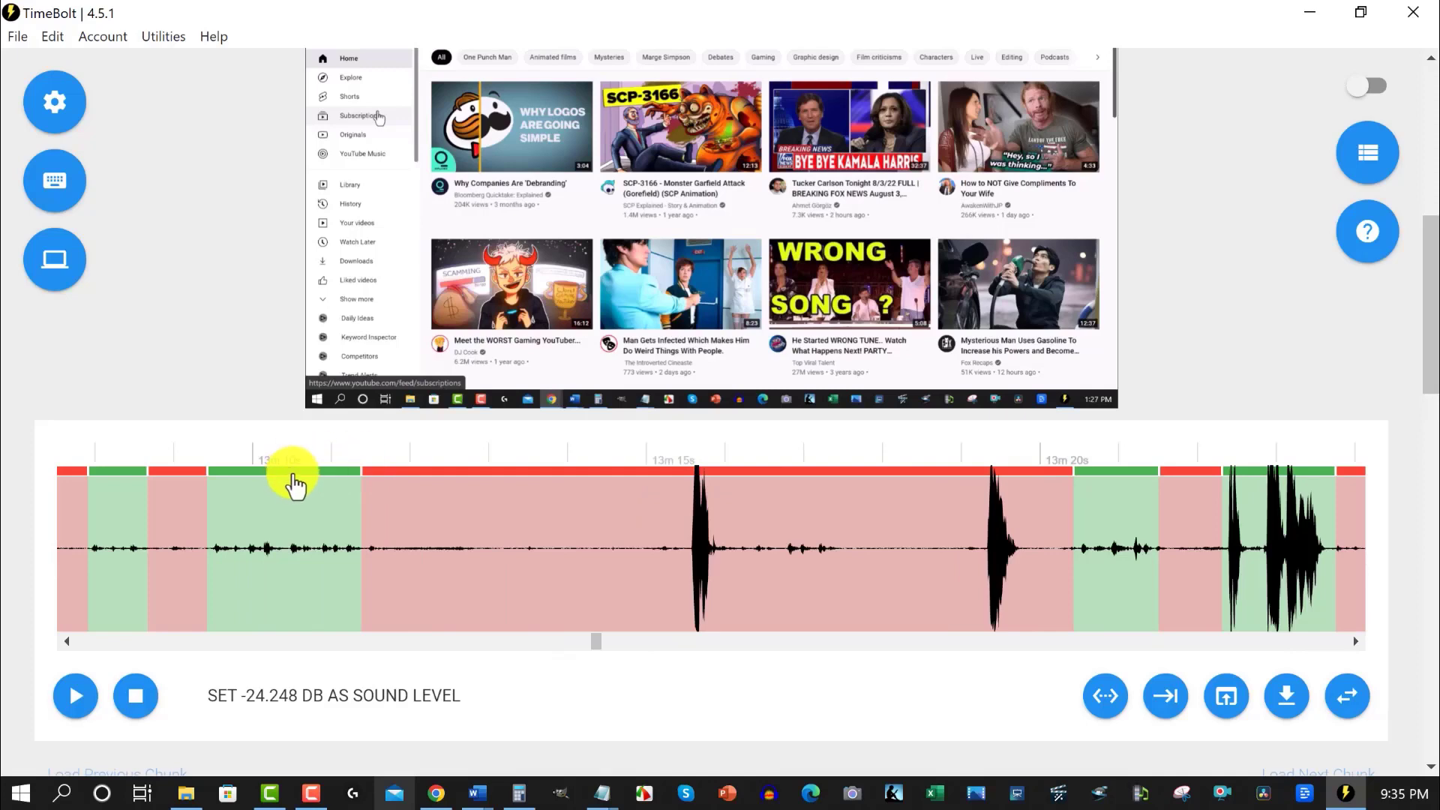
{"action": "left_click", "coordinate": [212, 488]}
{"action": "left_click", "coordinate": [128, 484]}
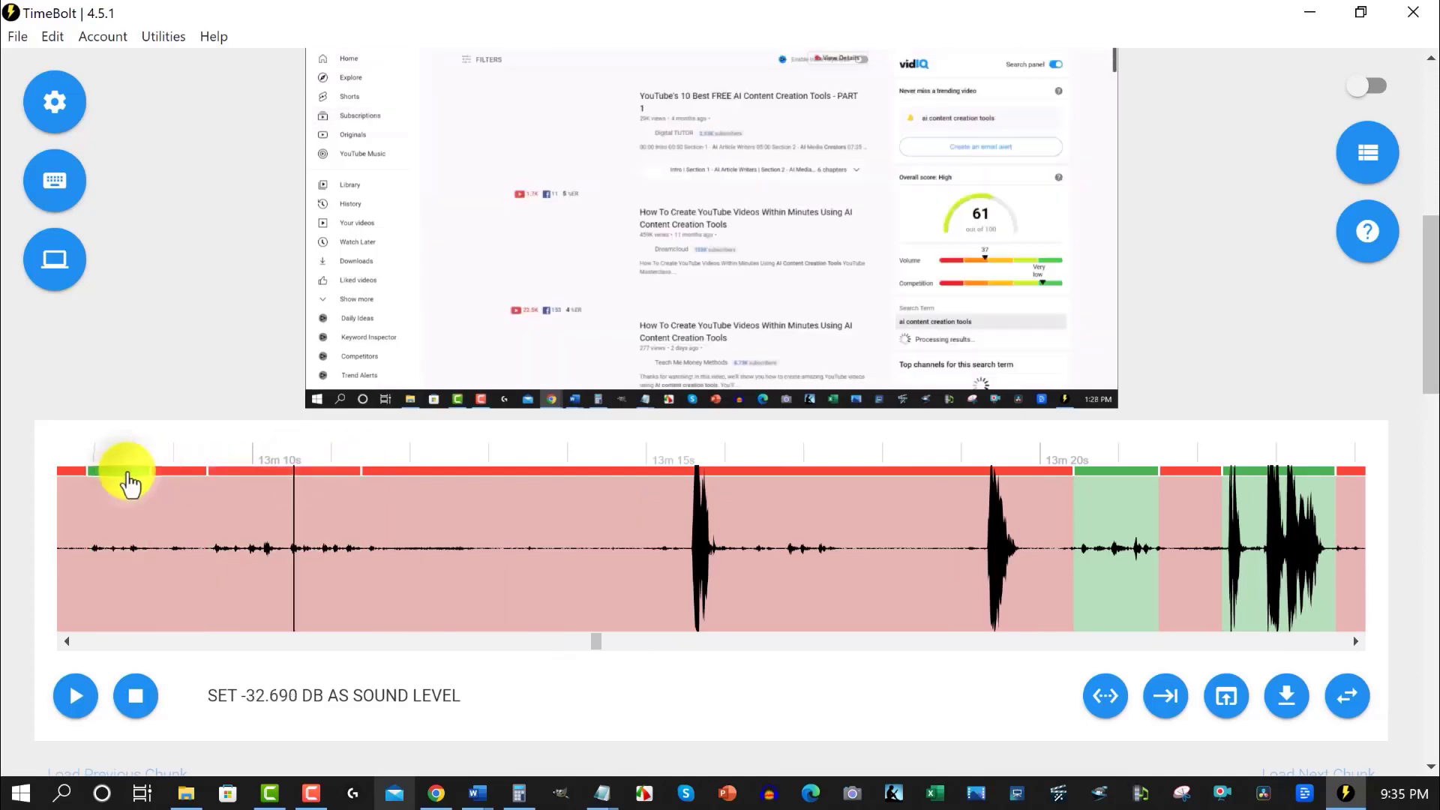
{"action": "left_click", "coordinate": [1091, 471]}
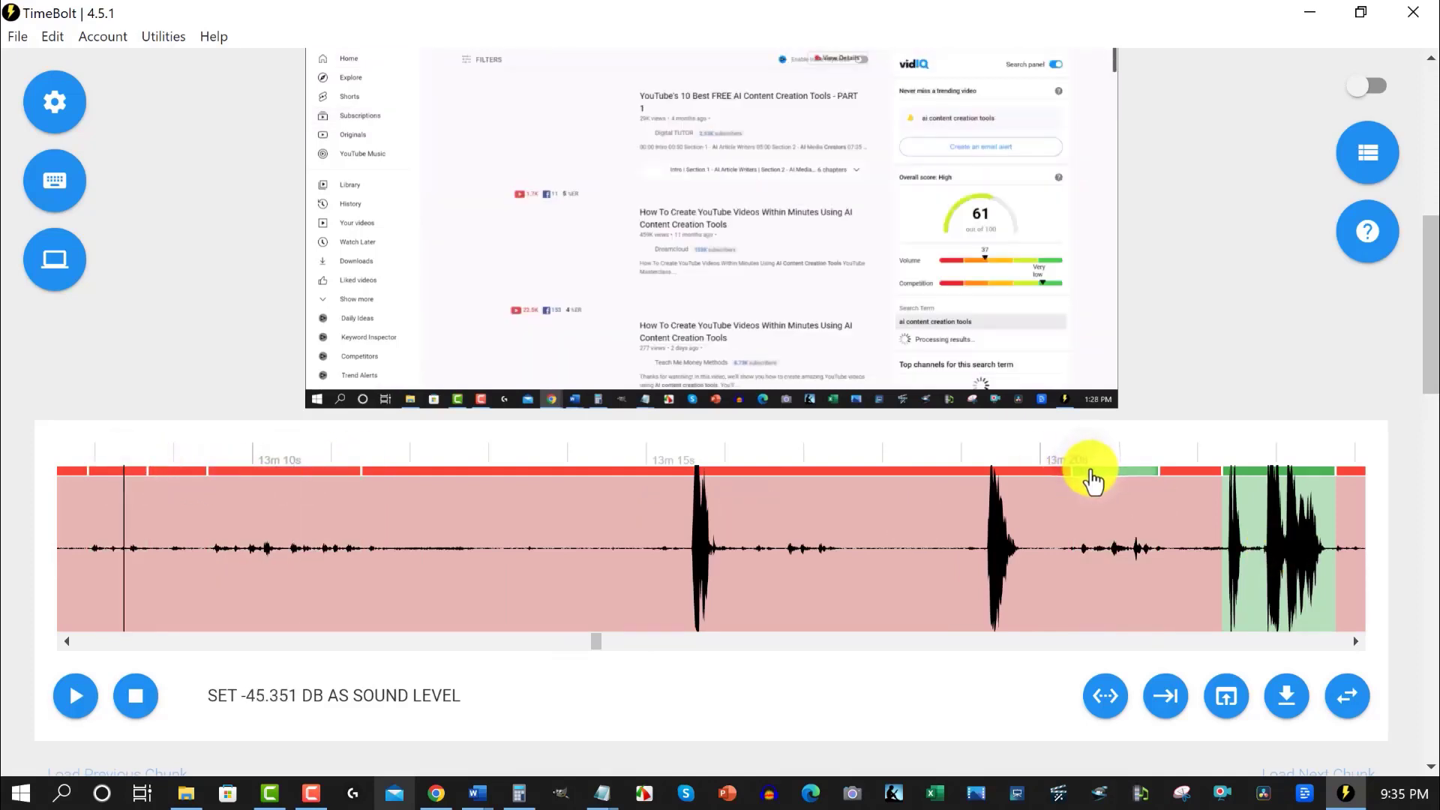
{"action": "left_click", "coordinate": [1090, 474]}
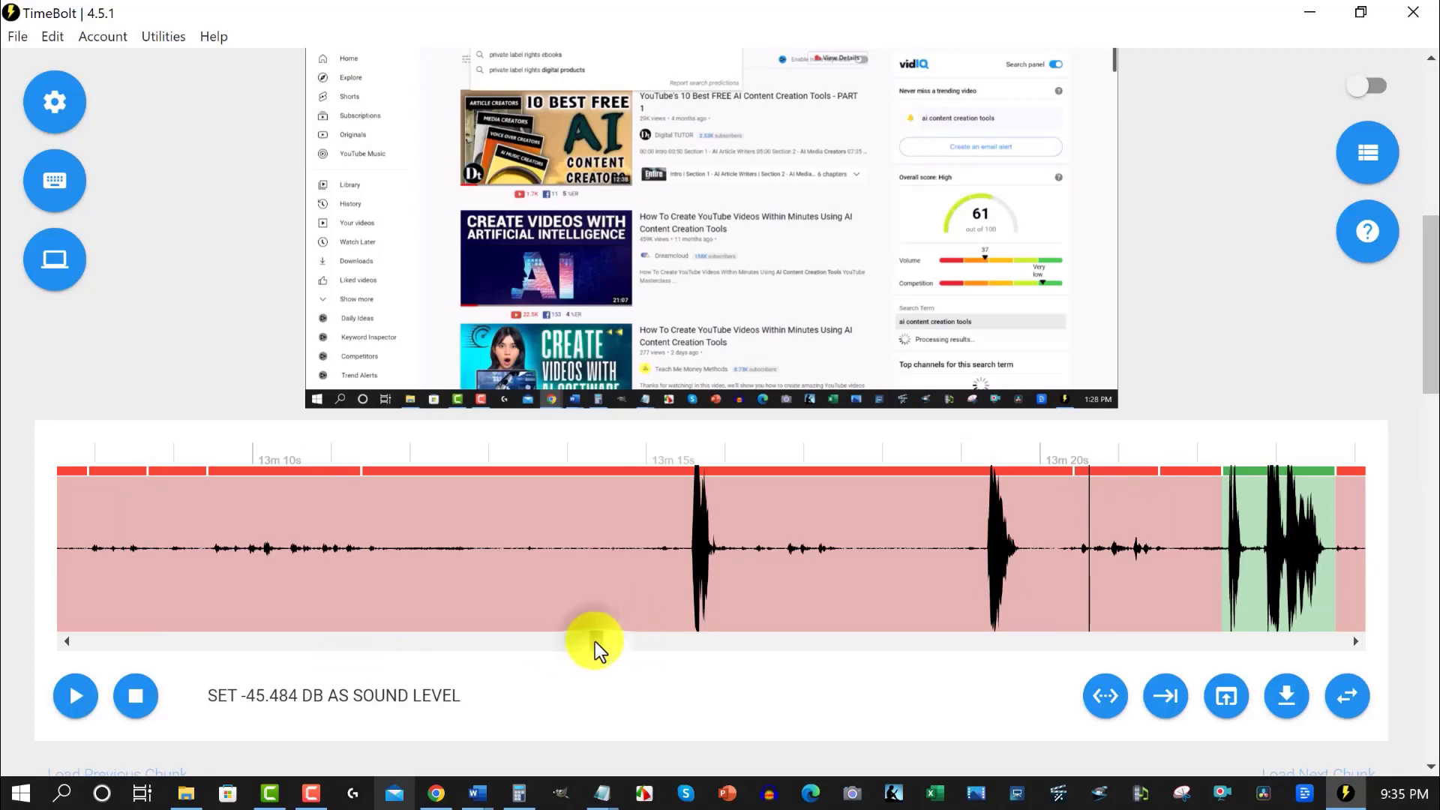
- Play back from just before the sound burst in the removed 14:48-14:50 segment to check it, and stop playback
{"action": "left_click_drag", "start_coordinate": [596, 641], "coordinate": [657, 637]}
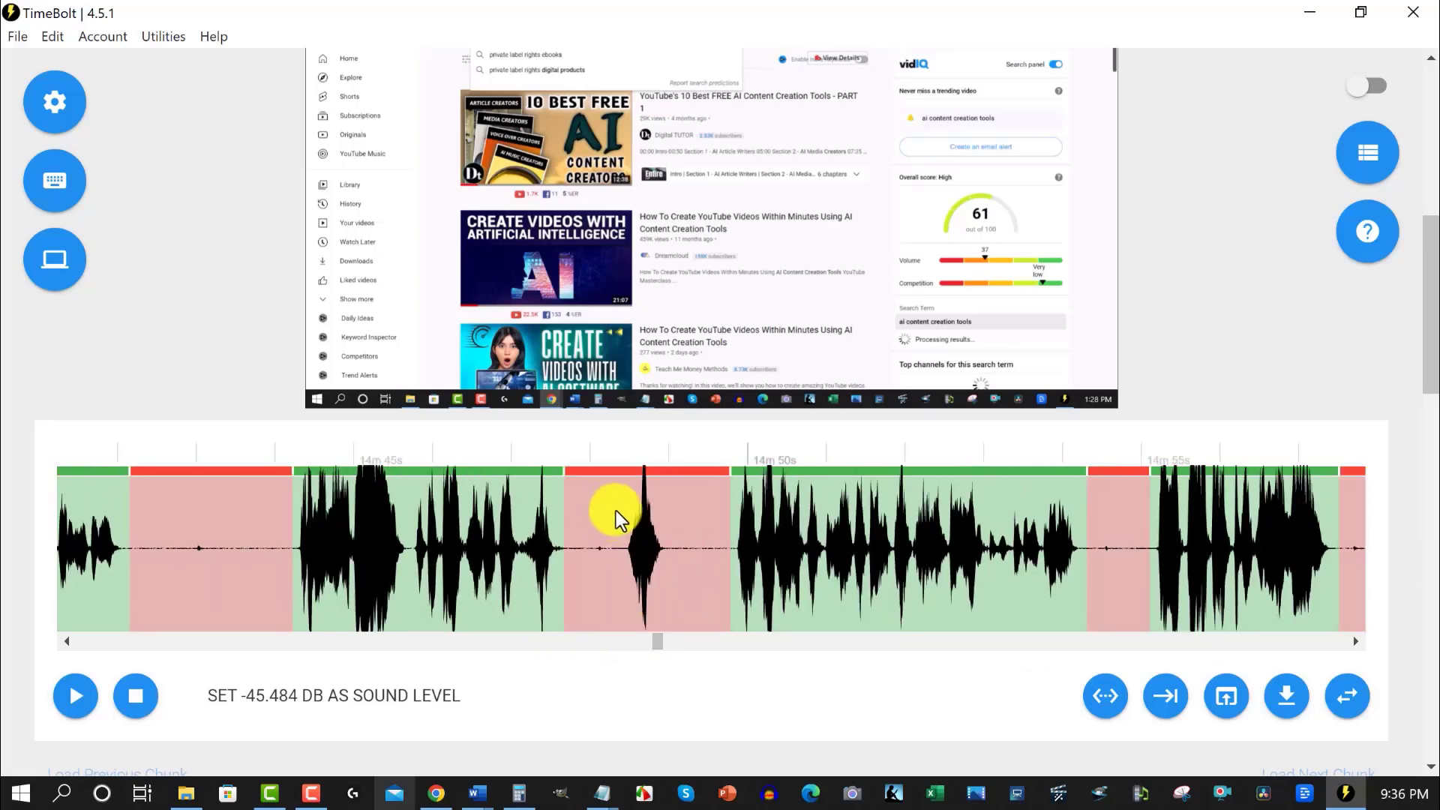
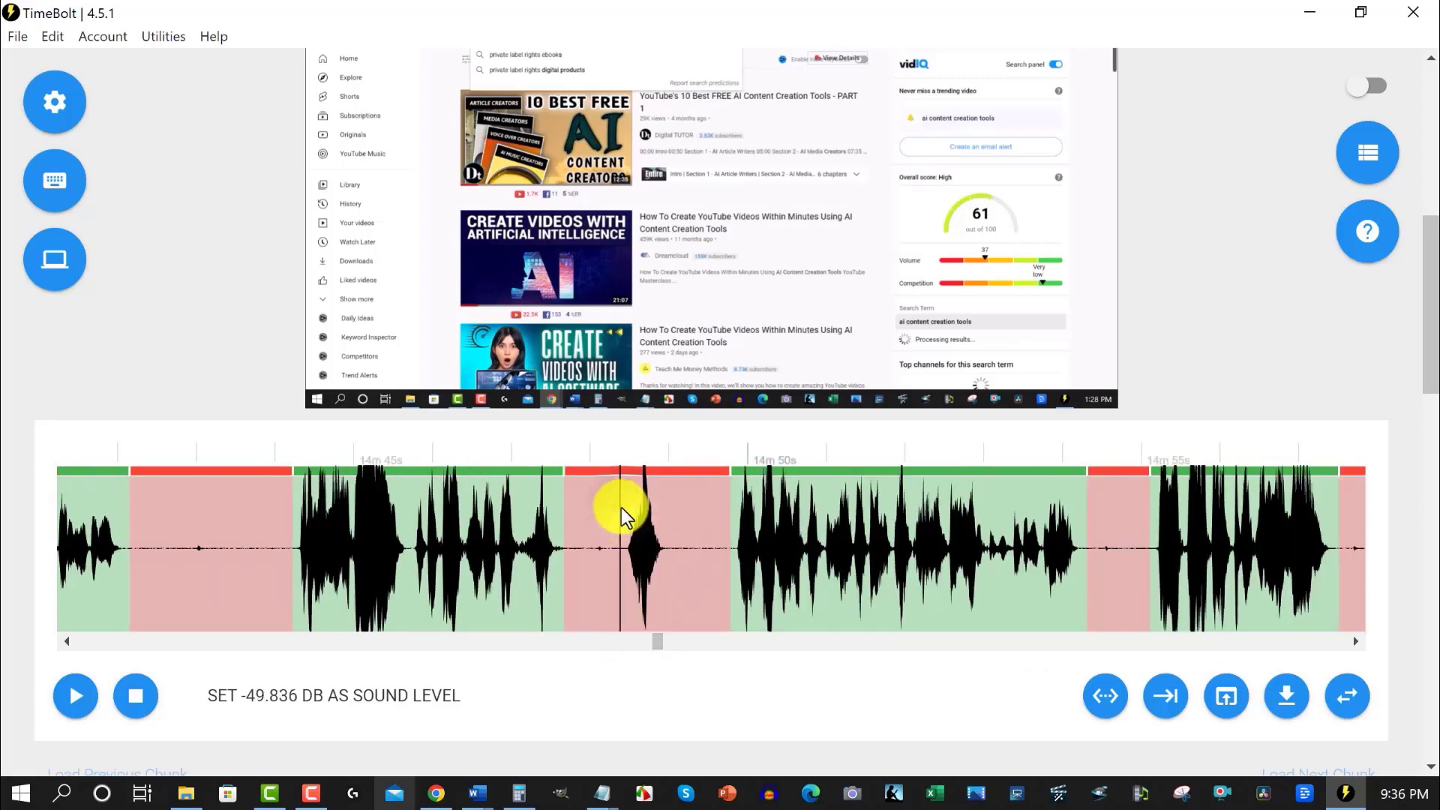
{"action": "left_click", "coordinate": [75, 696]}
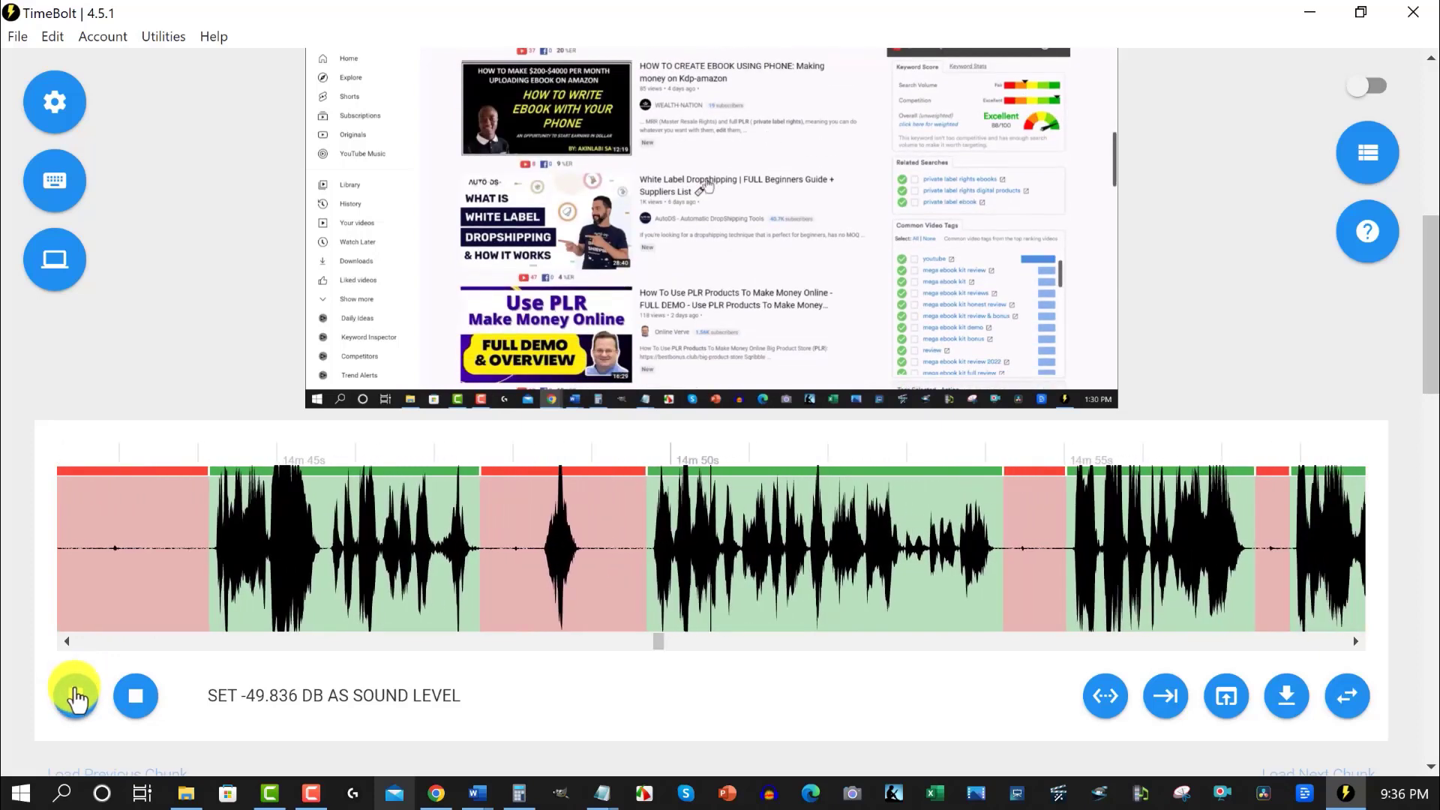
{"action": "left_click", "coordinate": [75, 695]}
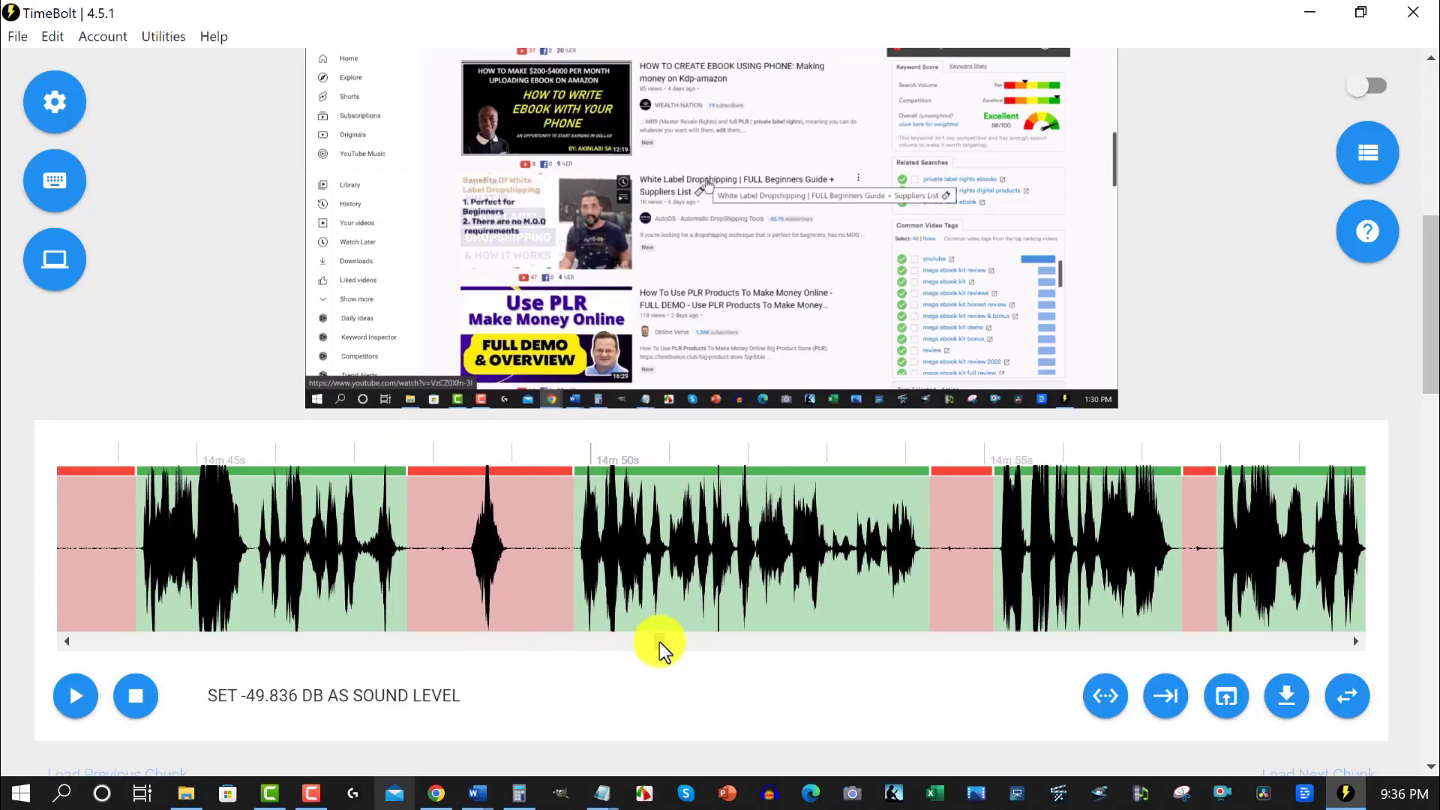
- Play back from inside the removed 16:09-16:12 segment to check its quiet sound bursts, and stop playback
{"action": "left_click_drag", "start_coordinate": [661, 643], "coordinate": [712, 641]}
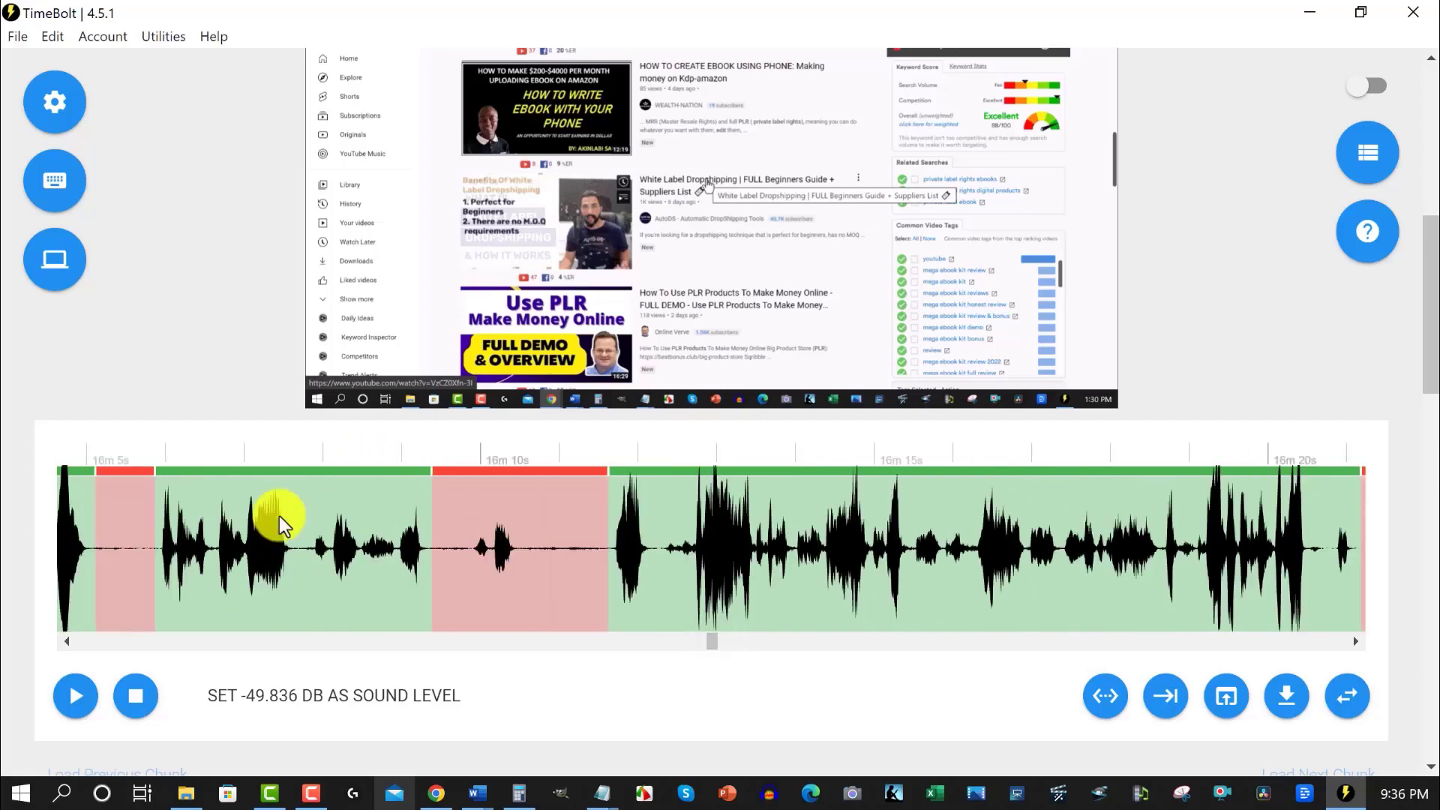
{"action": "left_click", "coordinate": [468, 515]}
{"action": "left_click", "coordinate": [72, 700]}
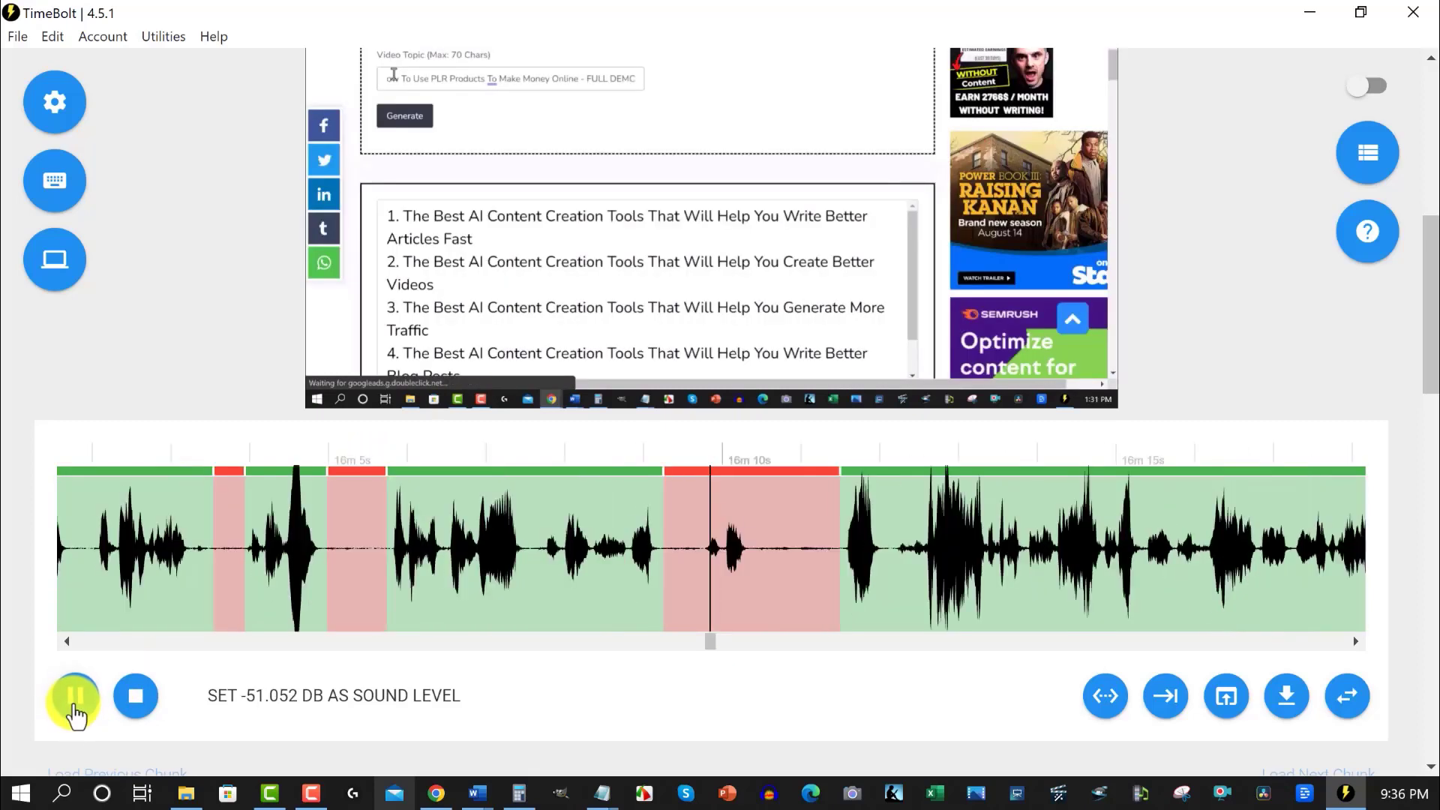
{"action": "left_click", "coordinate": [73, 702]}
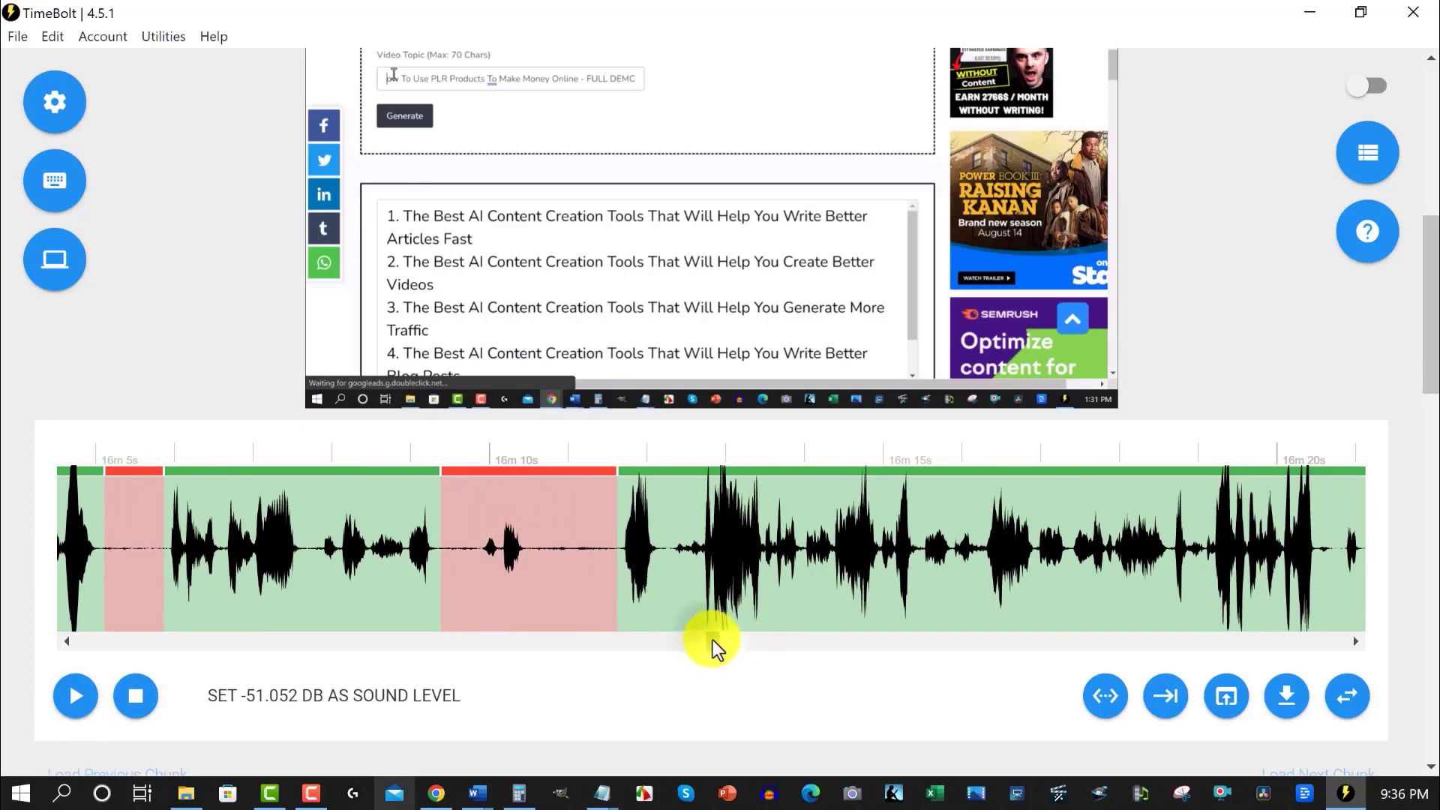
- Check the sound bursts in the removed segments at about 16:51 and 17:34 by playing back from them
{"action": "left_click_drag", "start_coordinate": [714, 643], "coordinate": [733, 643]}
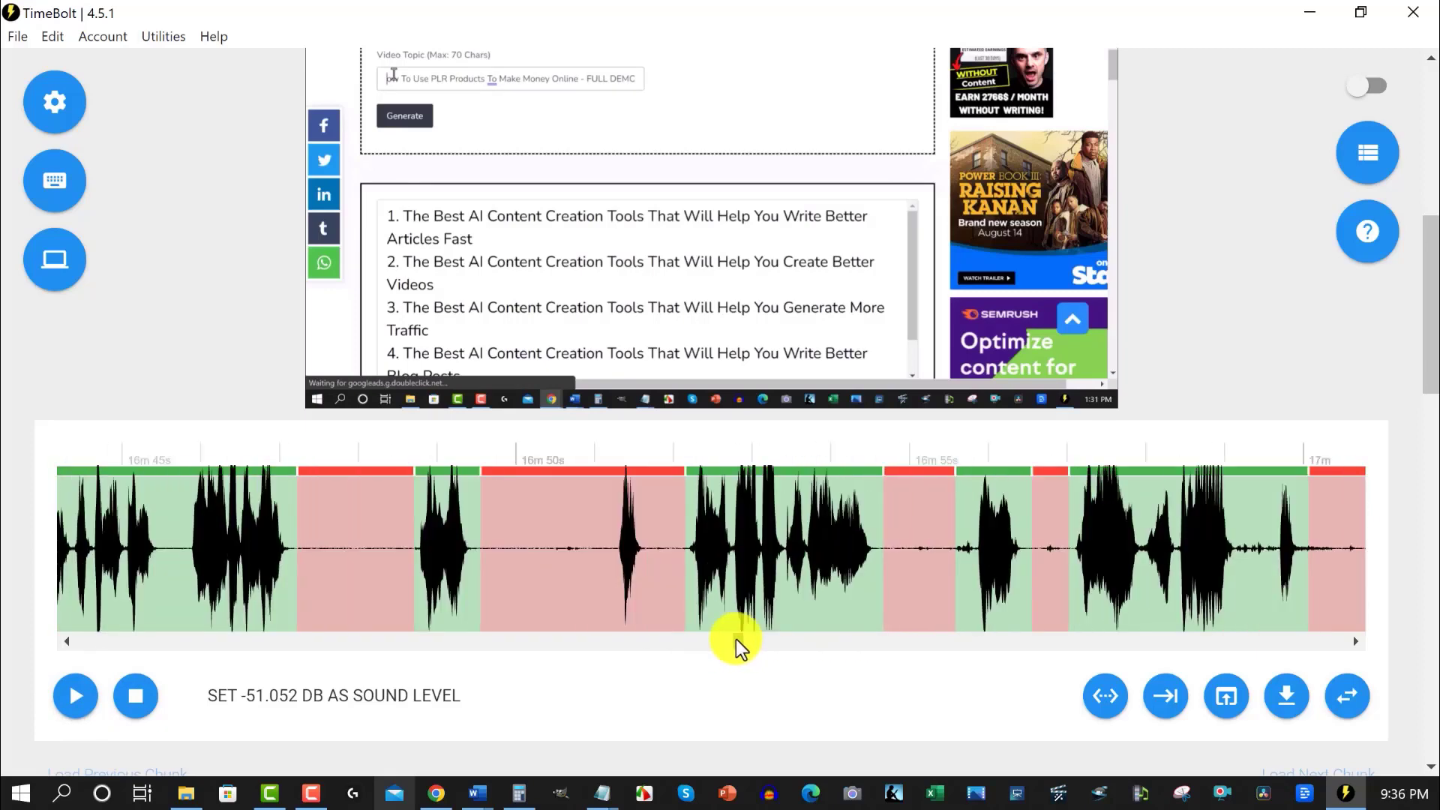
{"action": "left_click", "coordinate": [630, 540]}
{"action": "left_click", "coordinate": [73, 700]}
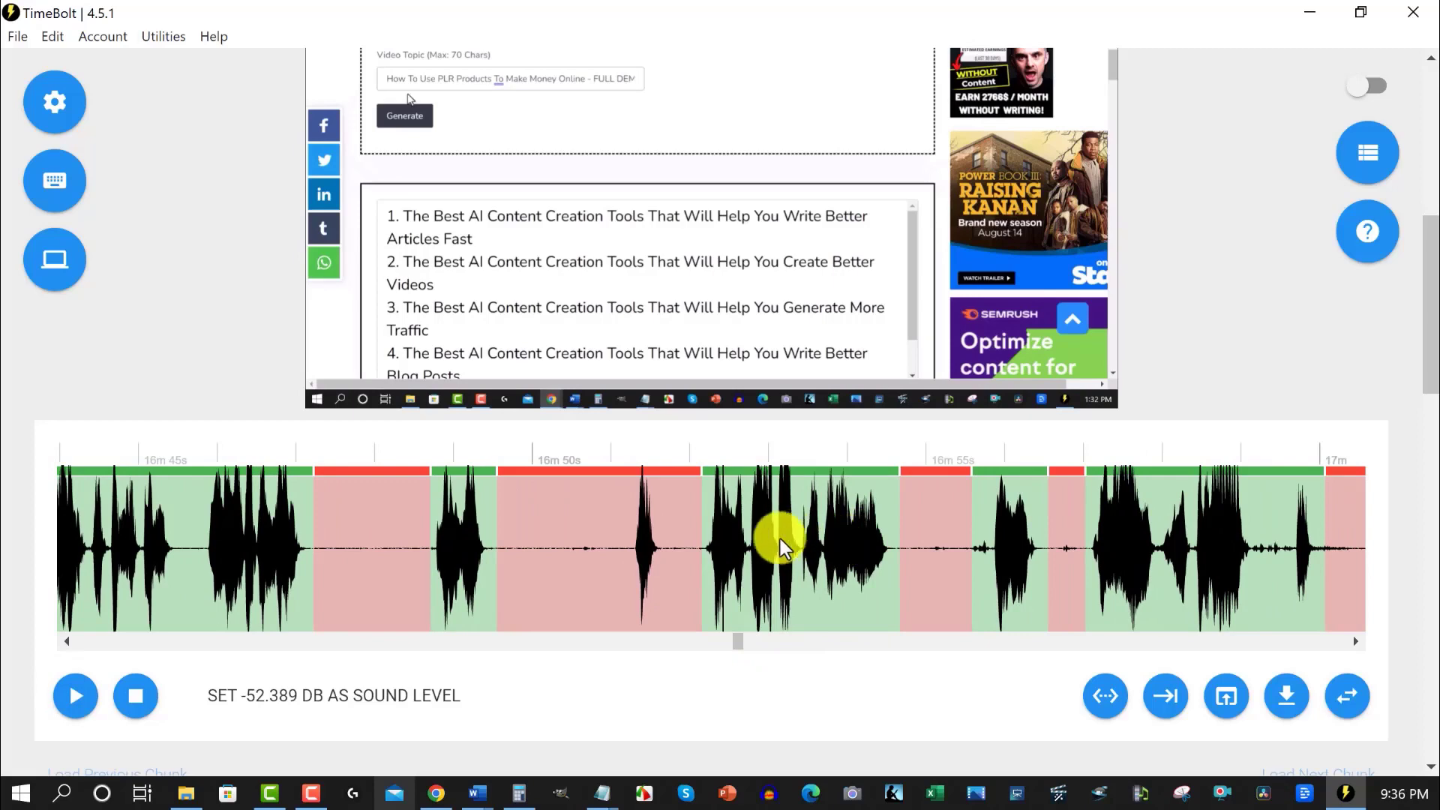
{"action": "left_click_drag", "start_coordinate": [736, 642], "coordinate": [766, 645]}
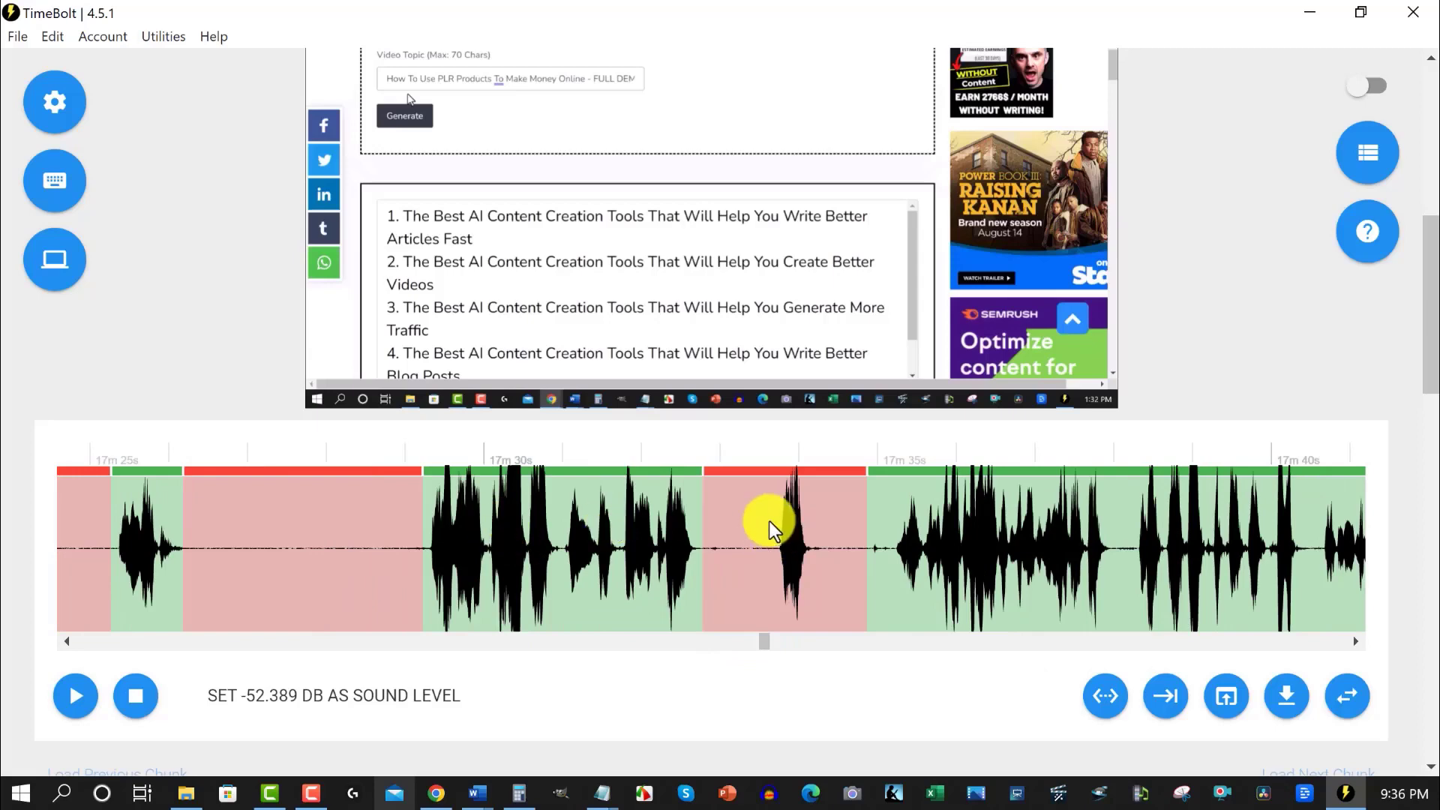
{"action": "left_click", "coordinate": [769, 562]}
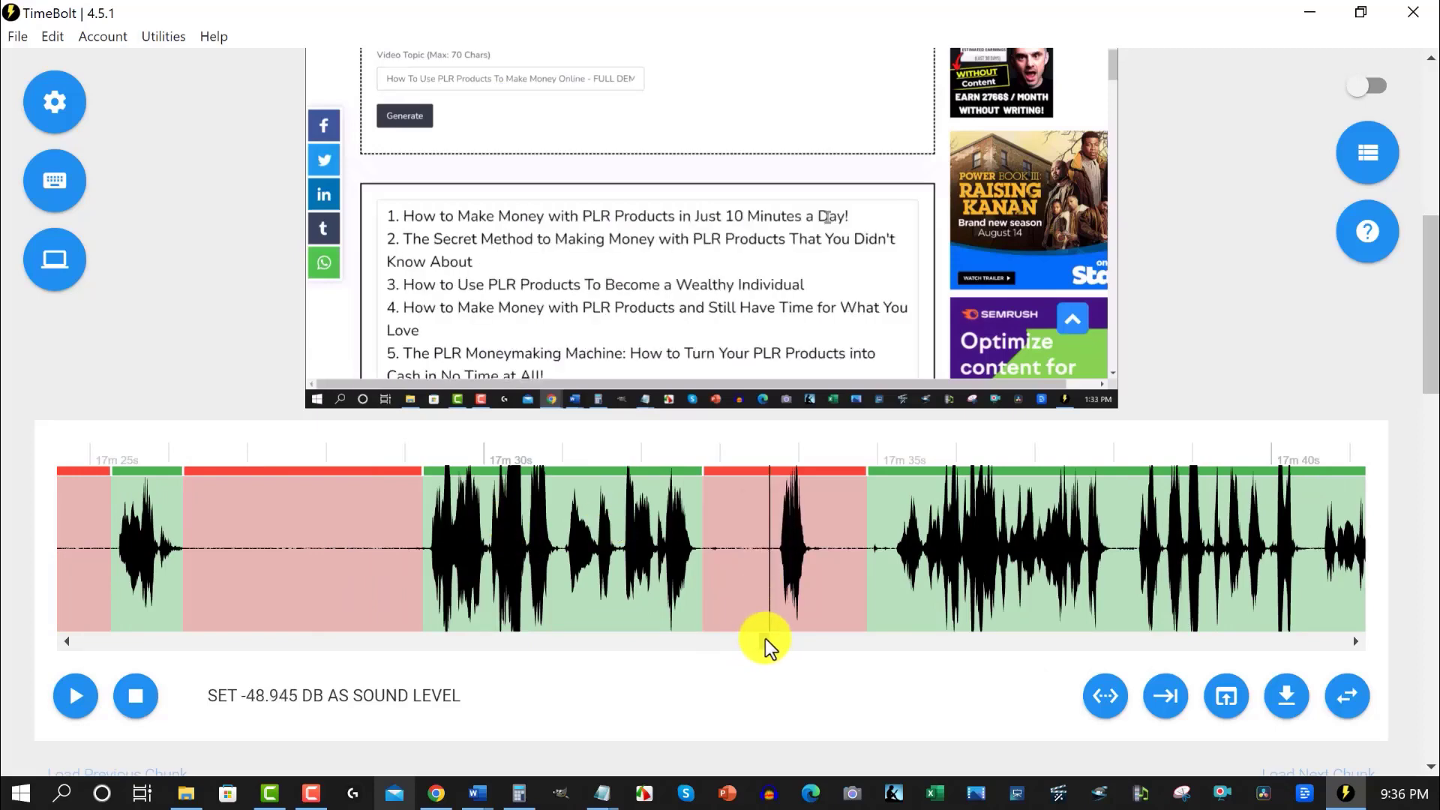
- Play back the removed 21:37-21:42 segment to check its sound bursts, and stop playback
{"action": "left_click_drag", "start_coordinate": [765, 639], "coordinate": [923, 621]}
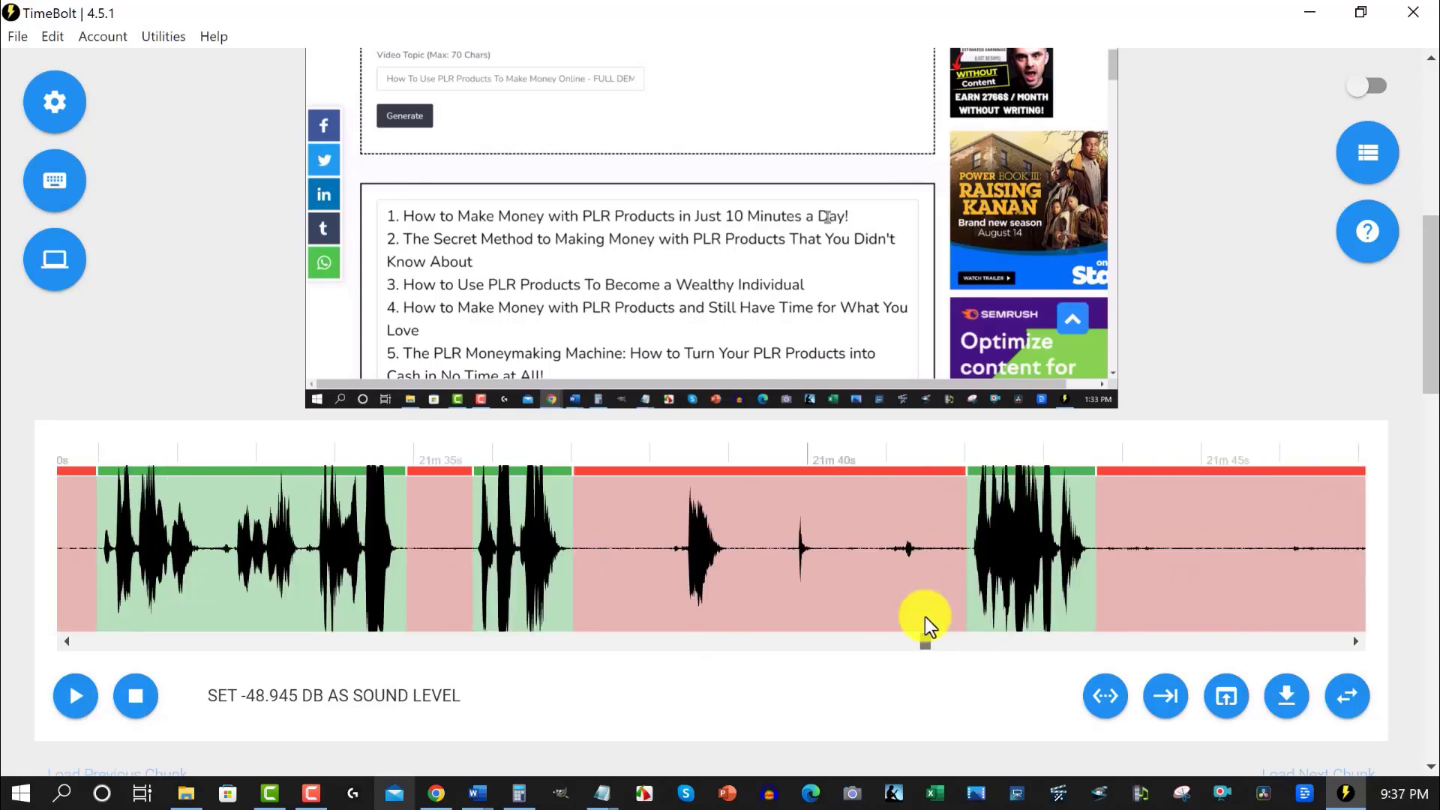
{"action": "left_click", "coordinate": [72, 701]}
{"action": "left_click", "coordinate": [70, 699]}
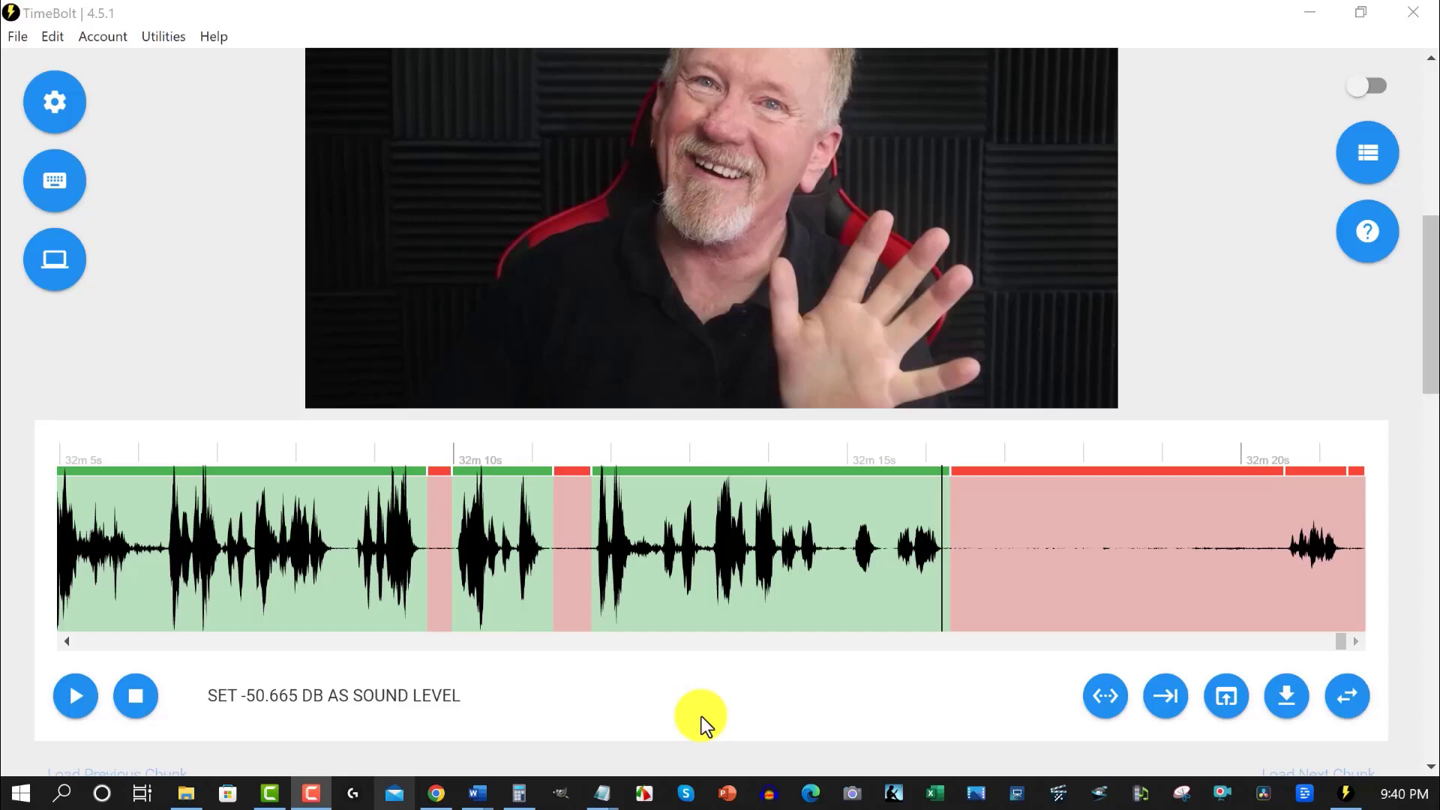
- Add the filtered video to the render queue, open the task queue and start rendering
{"action": "left_click_drag", "start_coordinate": [1429, 304], "coordinate": [1430, 563]}
{"action": "scroll", "coordinate": [1162, 338], "scroll_direction": "down", "scroll_amount": 3}
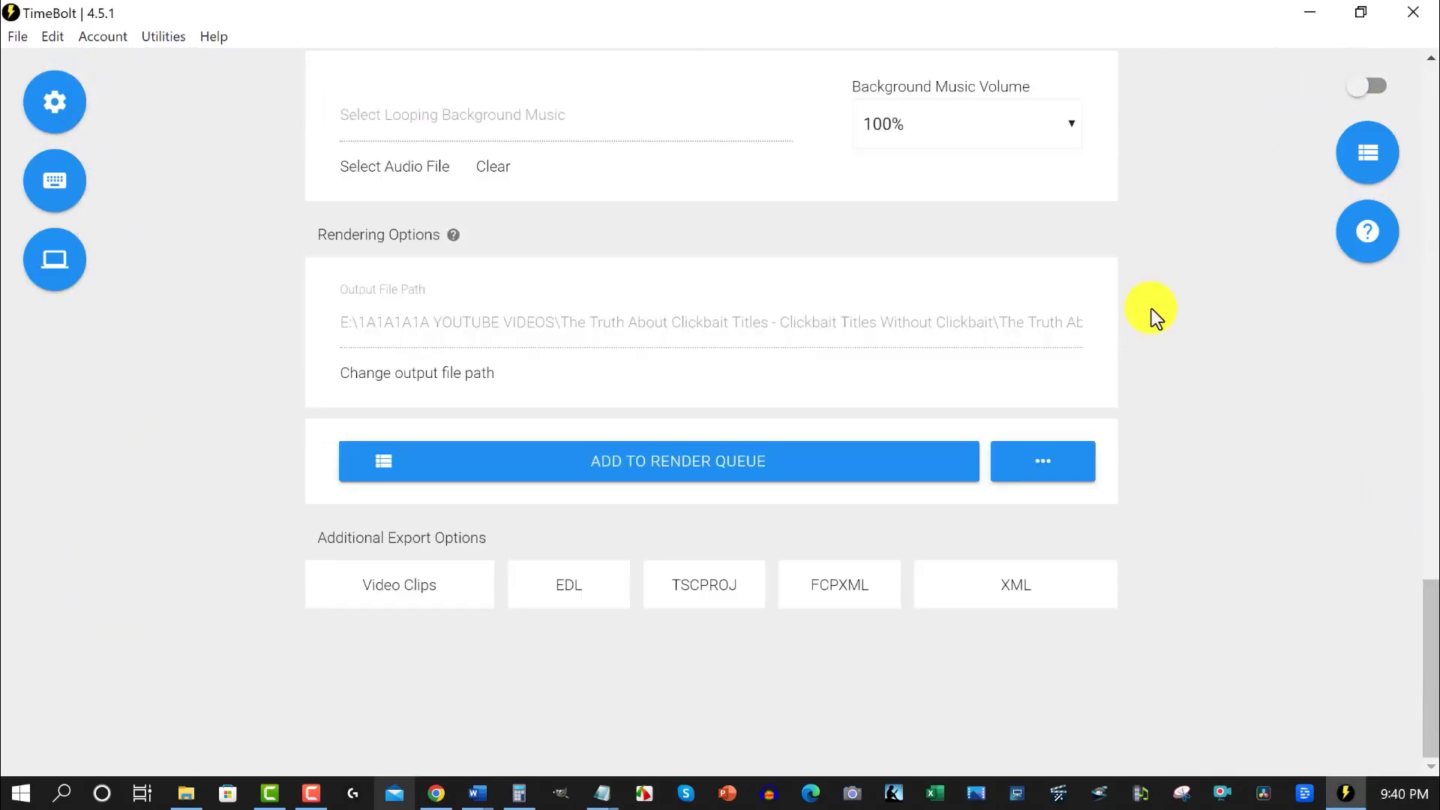
{"action": "left_click", "coordinate": [661, 471]}
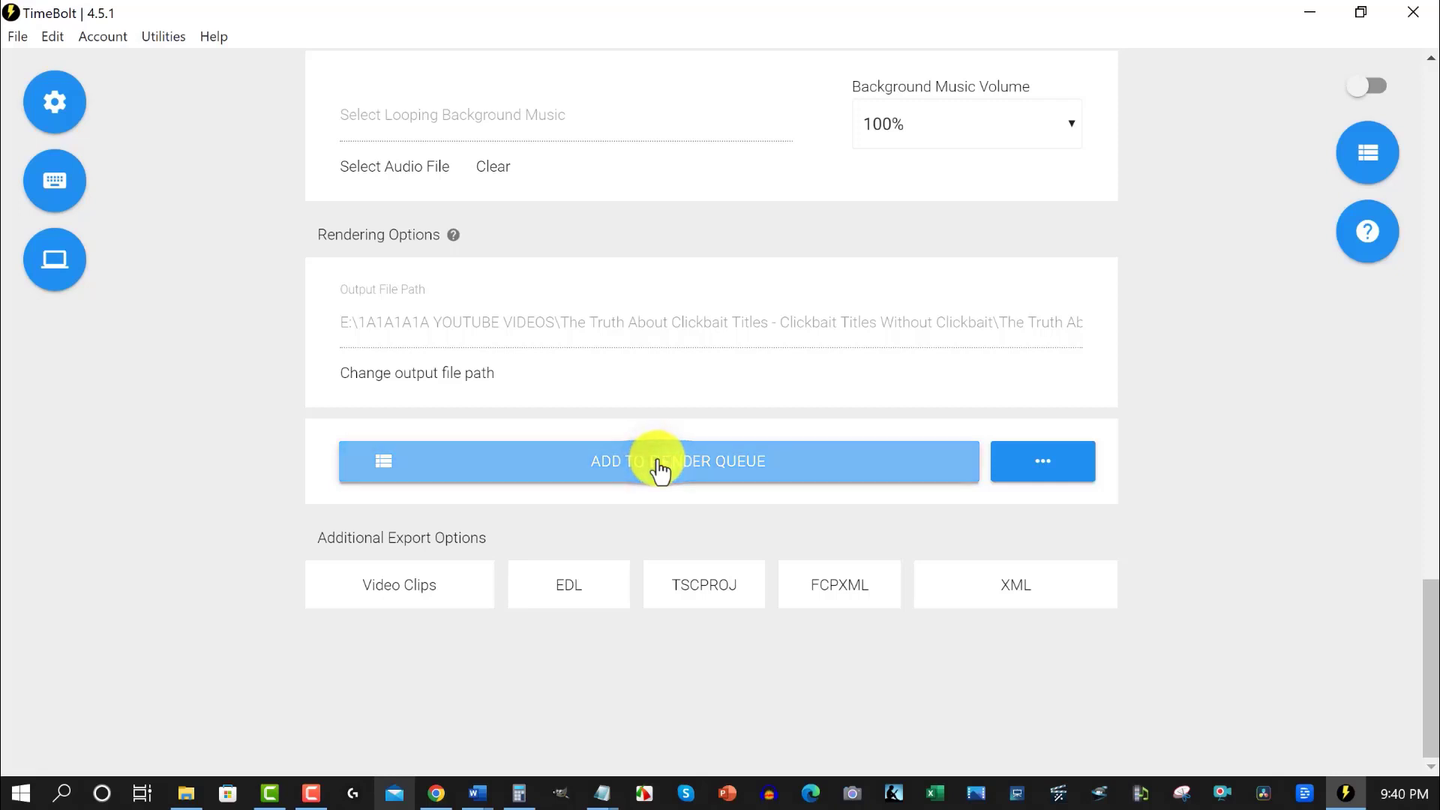
{"action": "left_click", "coordinate": [1367, 154]}
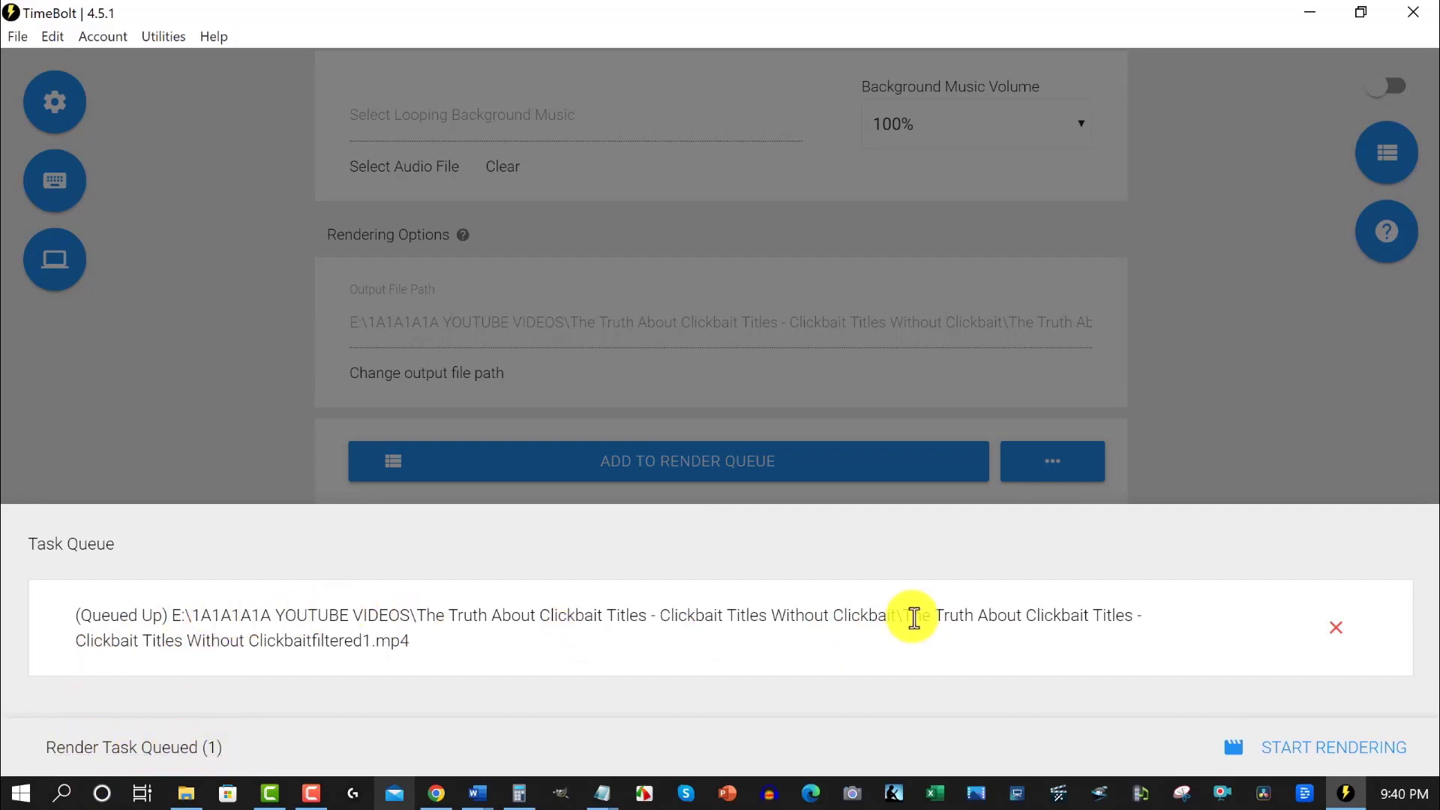
{"action": "left_click", "coordinate": [1331, 750]}
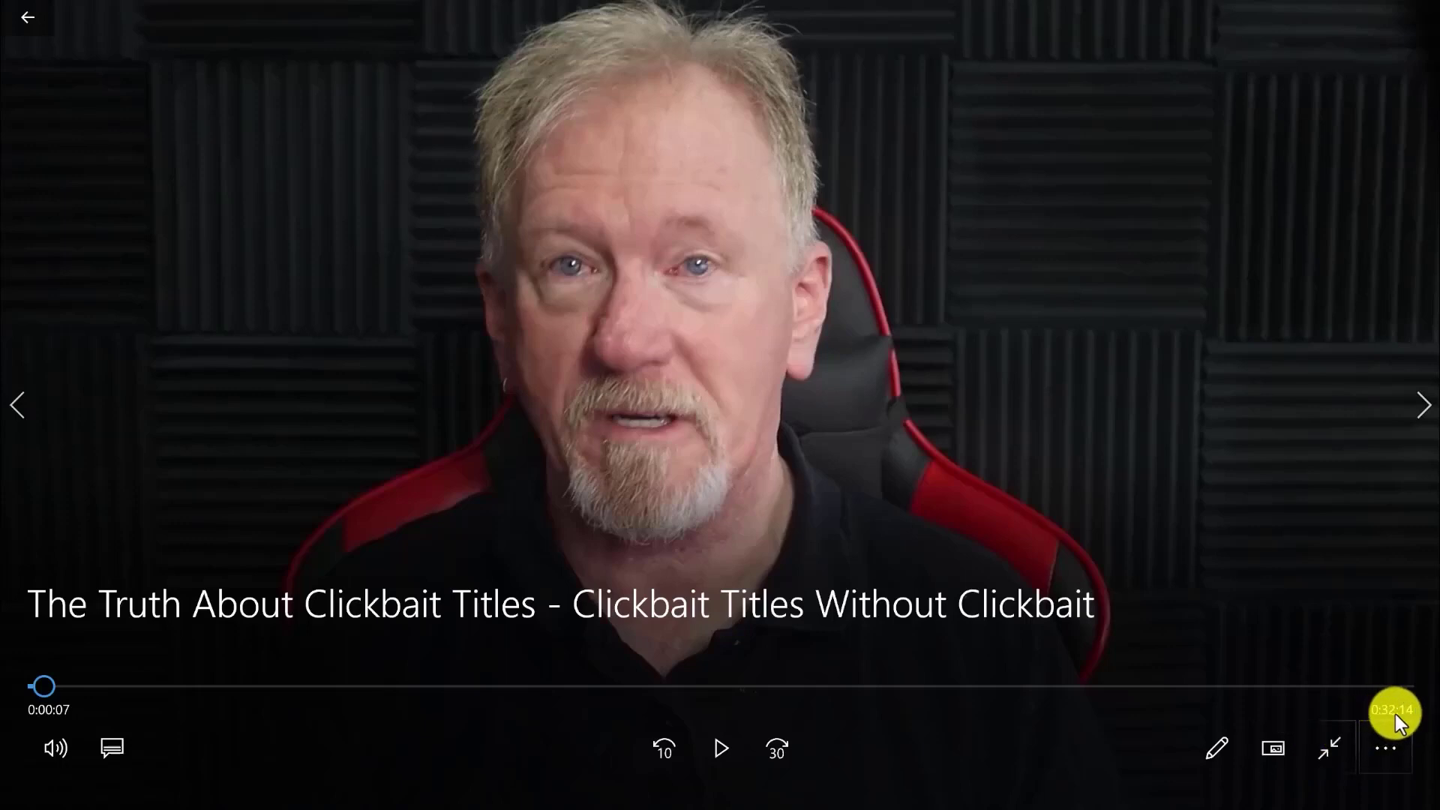
- Exit the full-screen view of the 32:14 video and switch to the Calculator
{"action": "left_click", "coordinate": [1331, 750]}
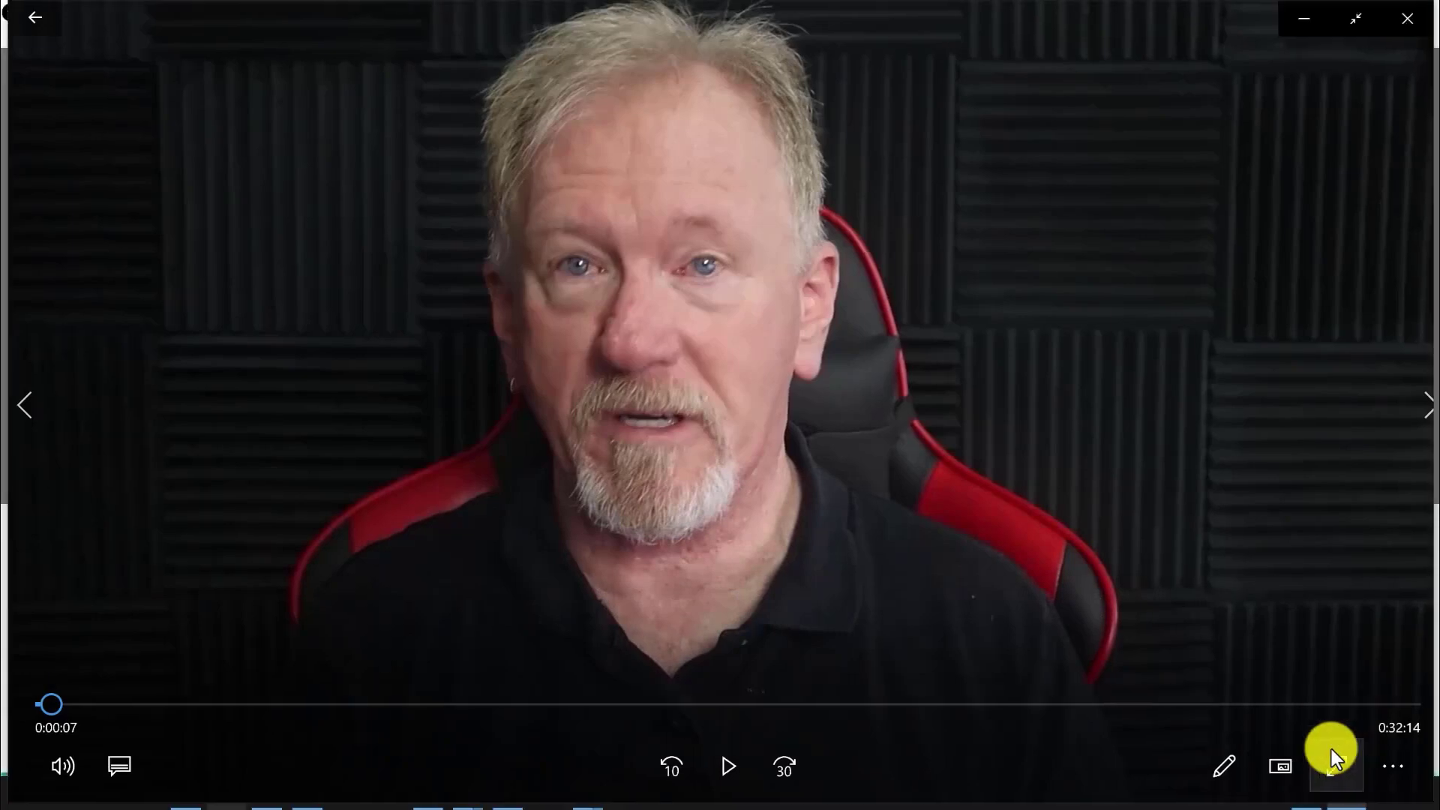
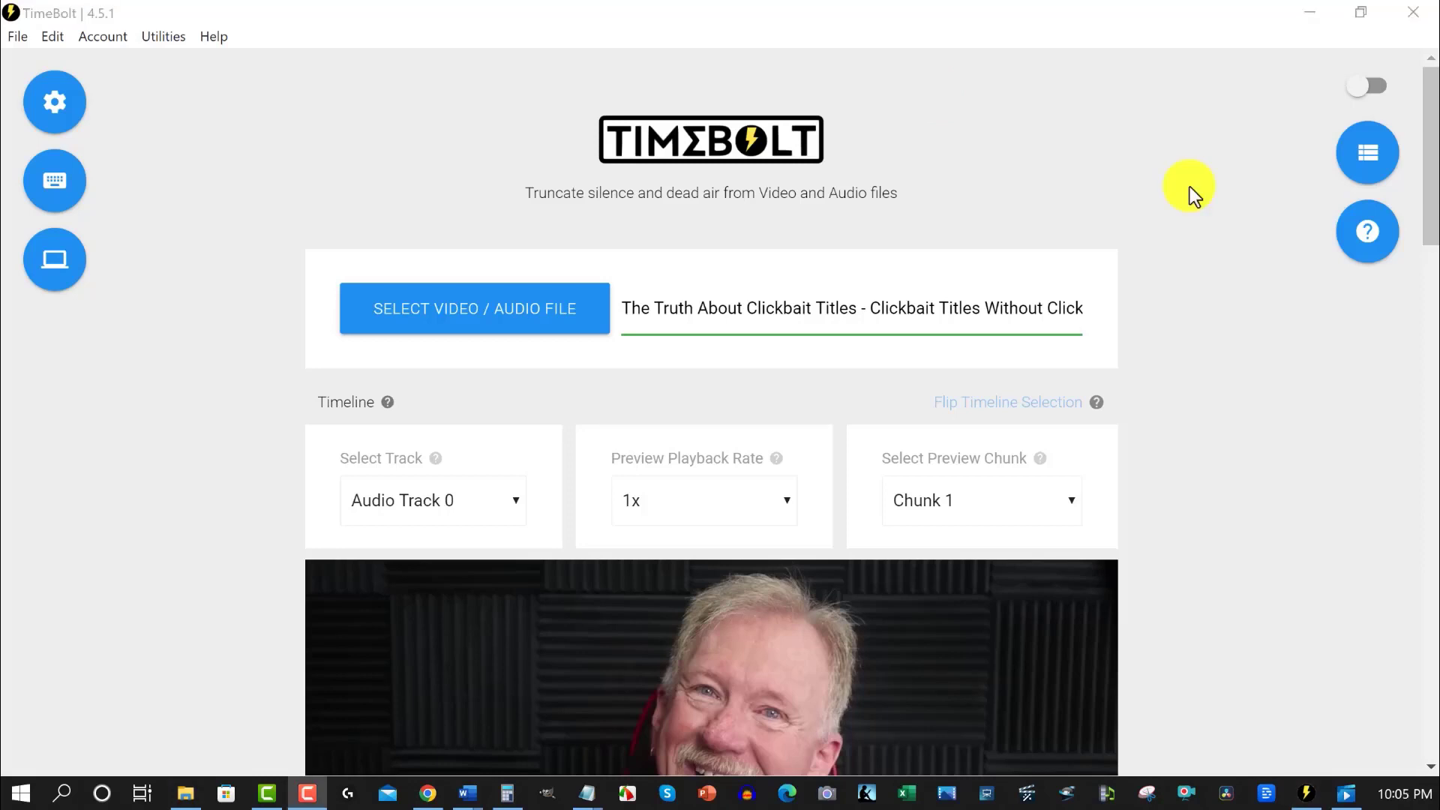
{"action": "left_click", "coordinate": [508, 796]}
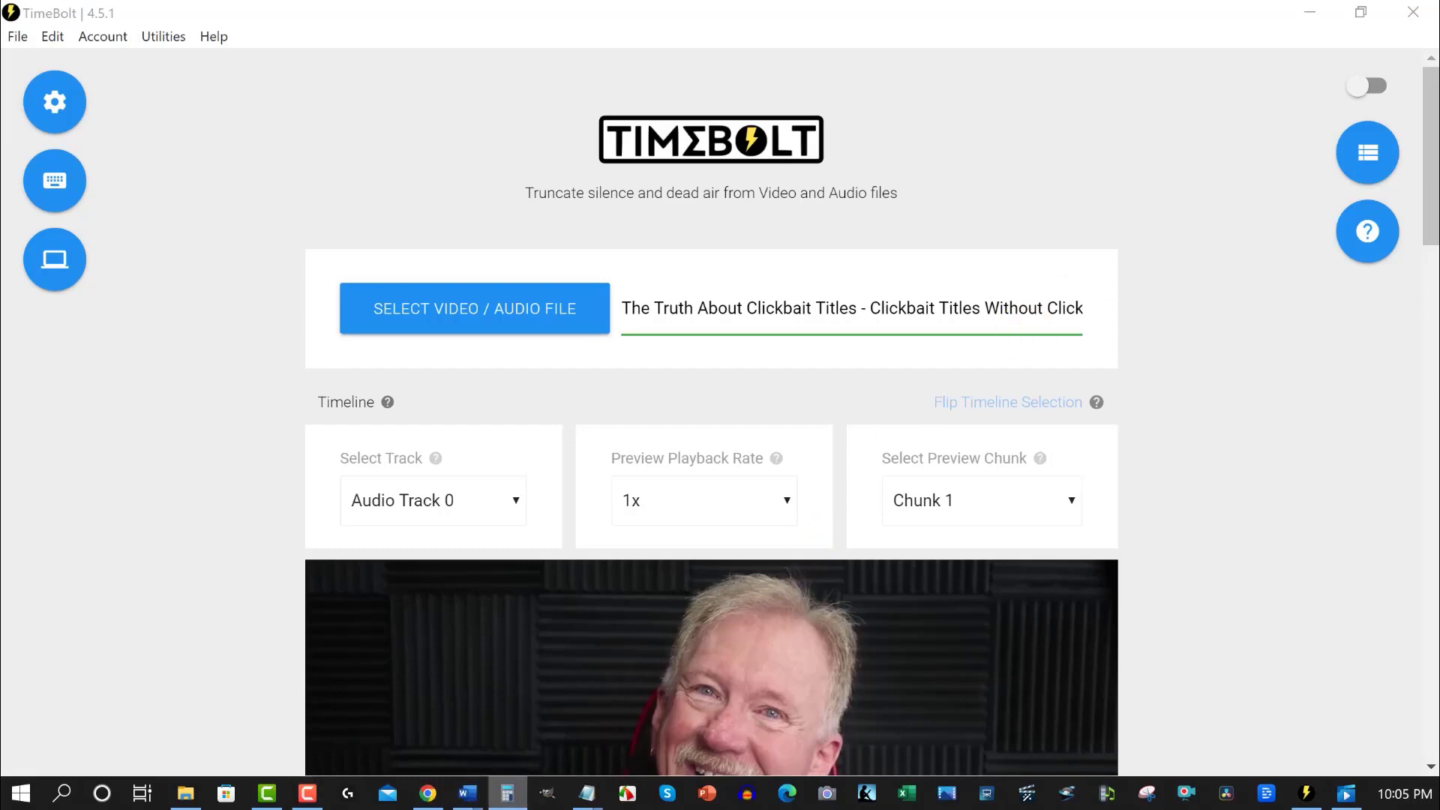